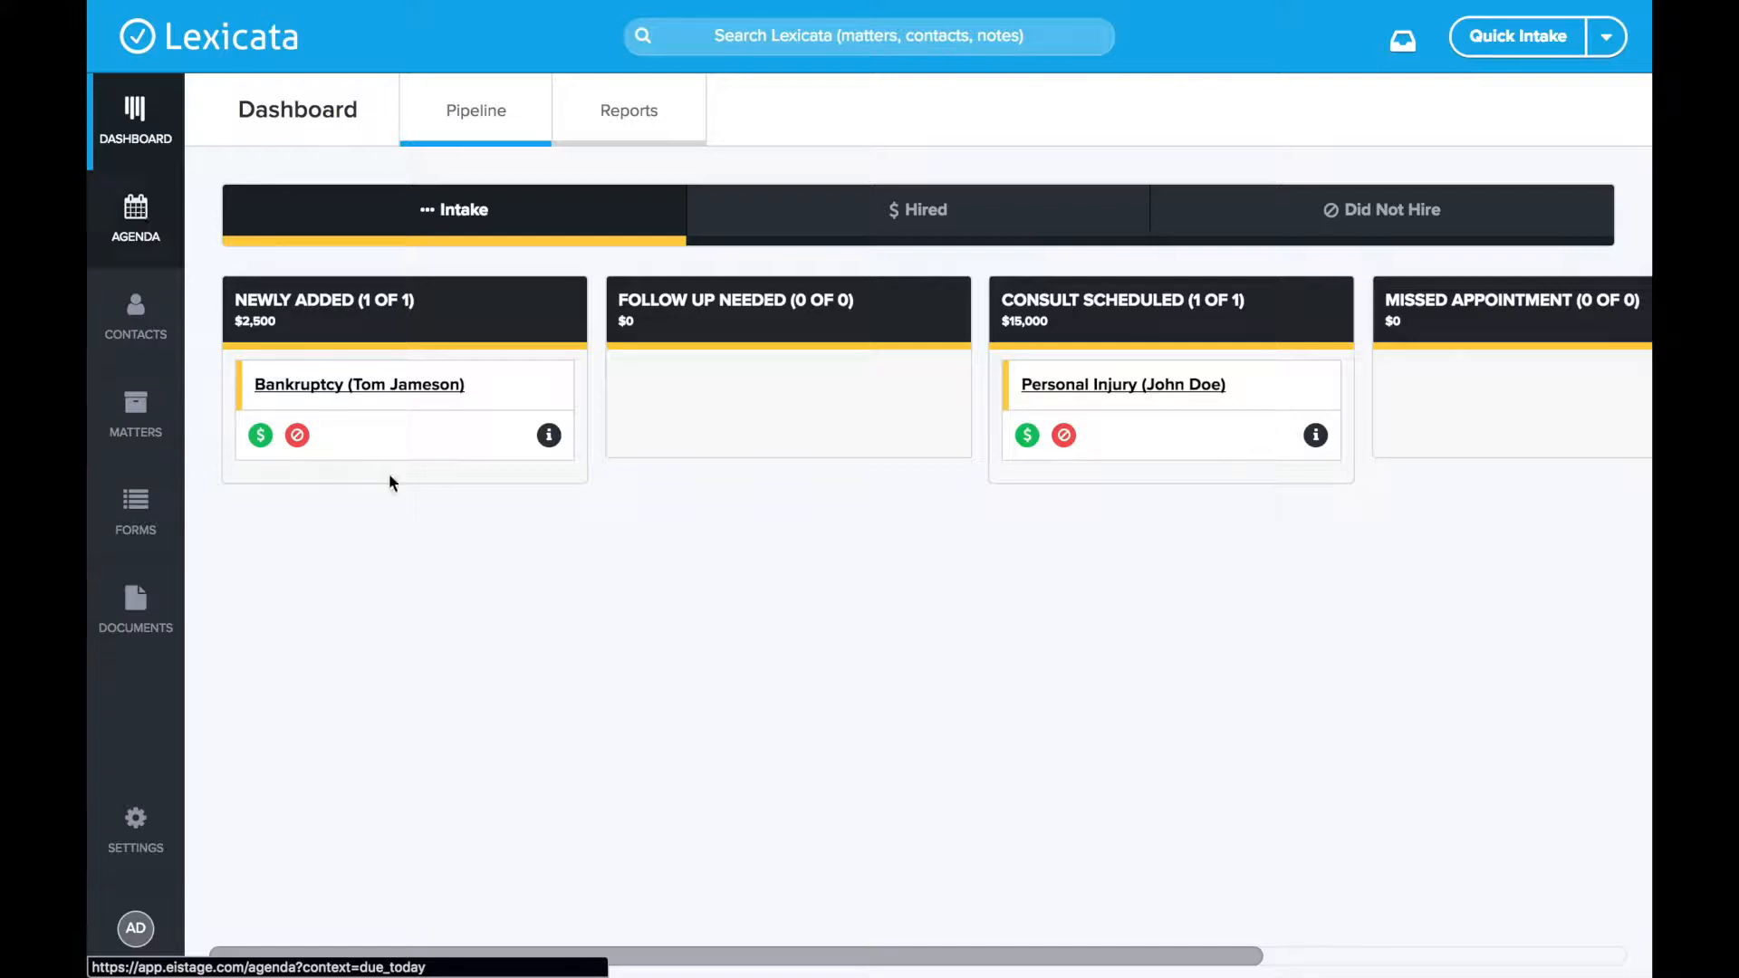
# Open the Bankruptcy matter and start a workflow task described as calling the contact back to follow up regarding his bankruptcy.
pyautogui.click(418, 395)
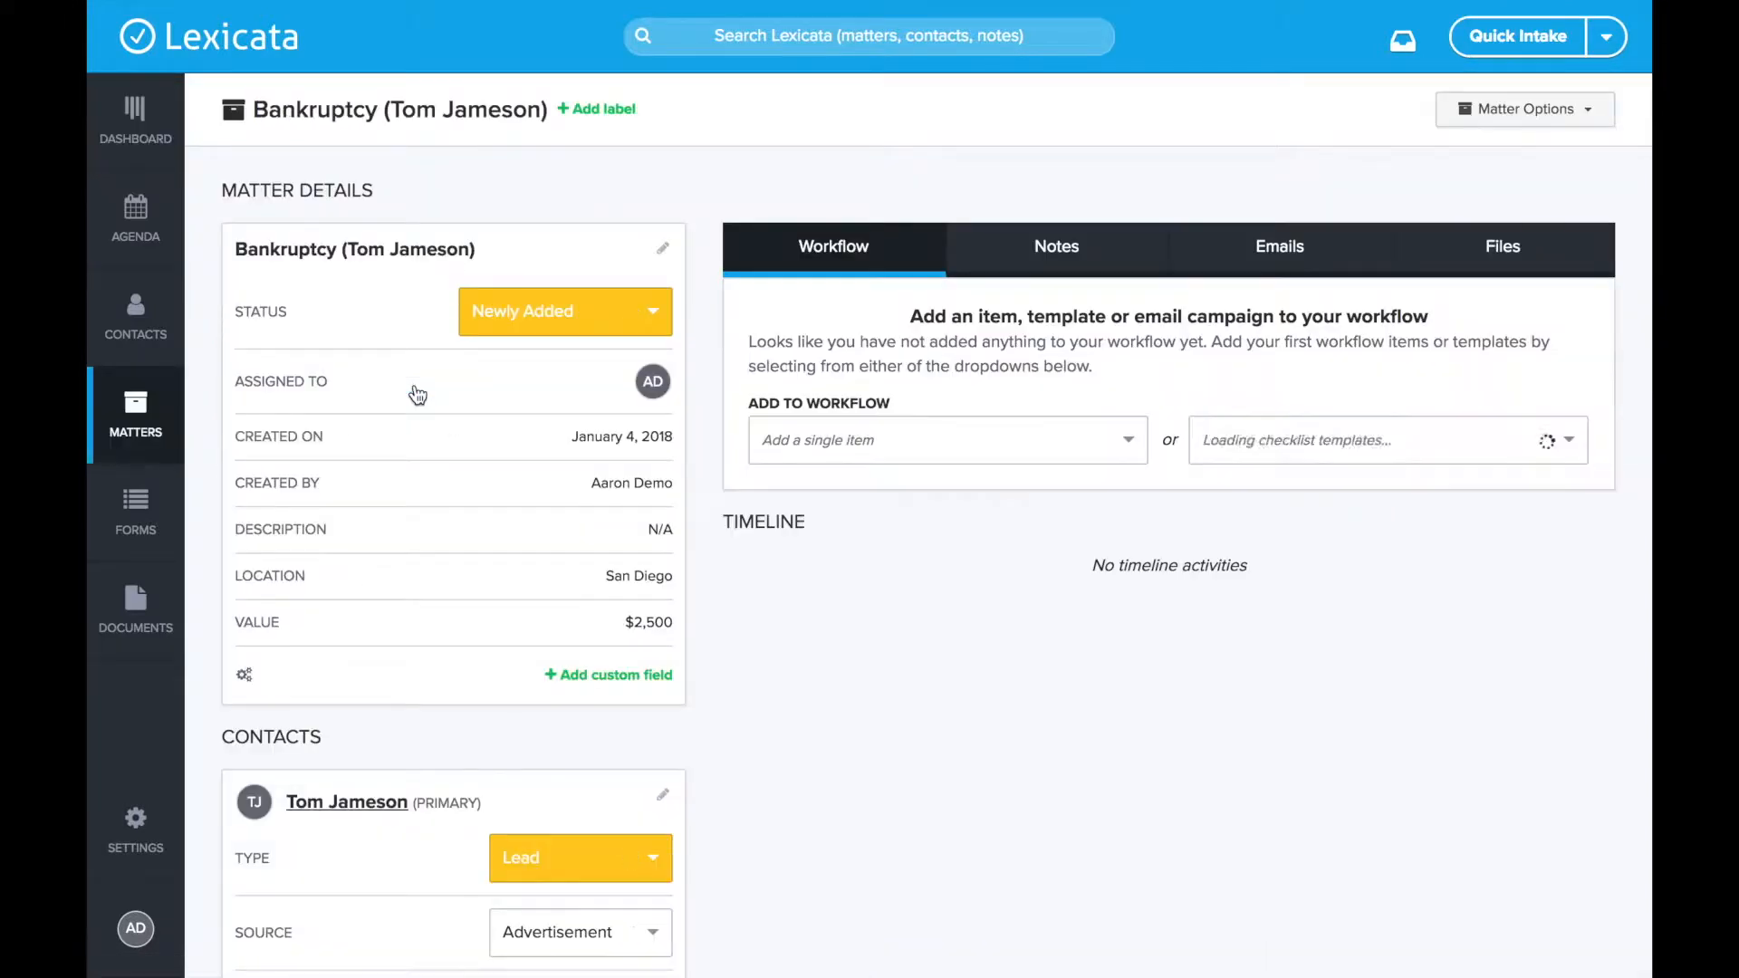
pyautogui.moveTo(748, 404); pyautogui.dragTo(906, 412)
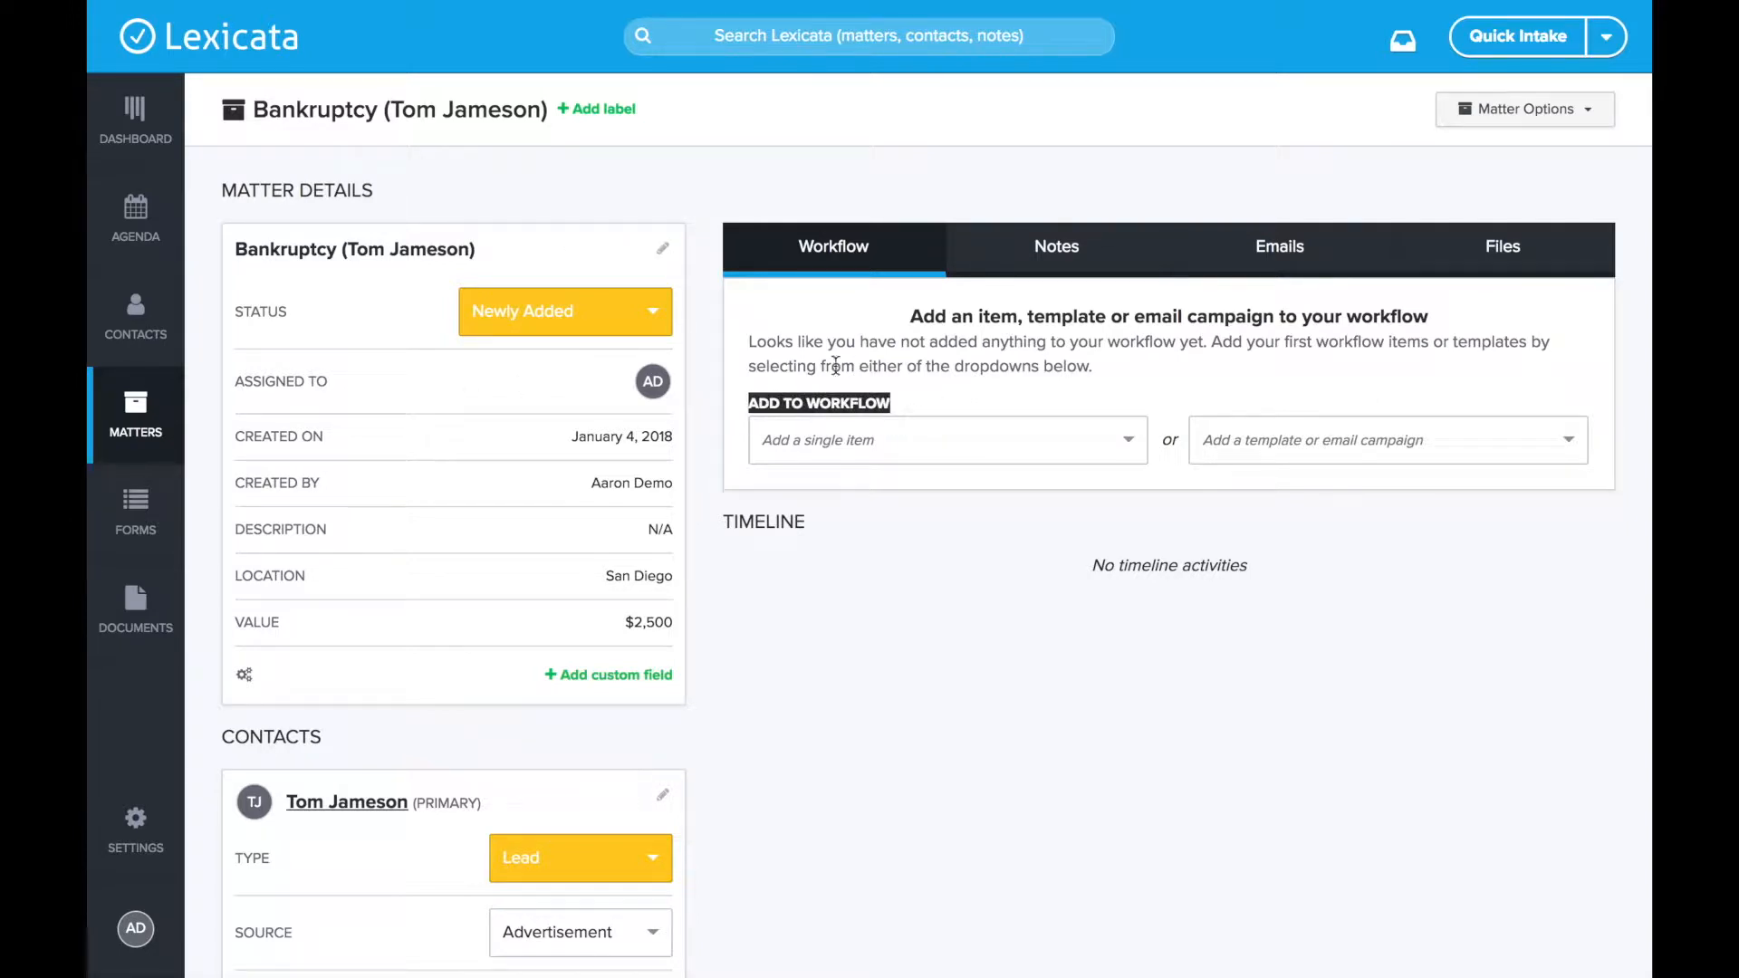
pyautogui.click(926, 397)
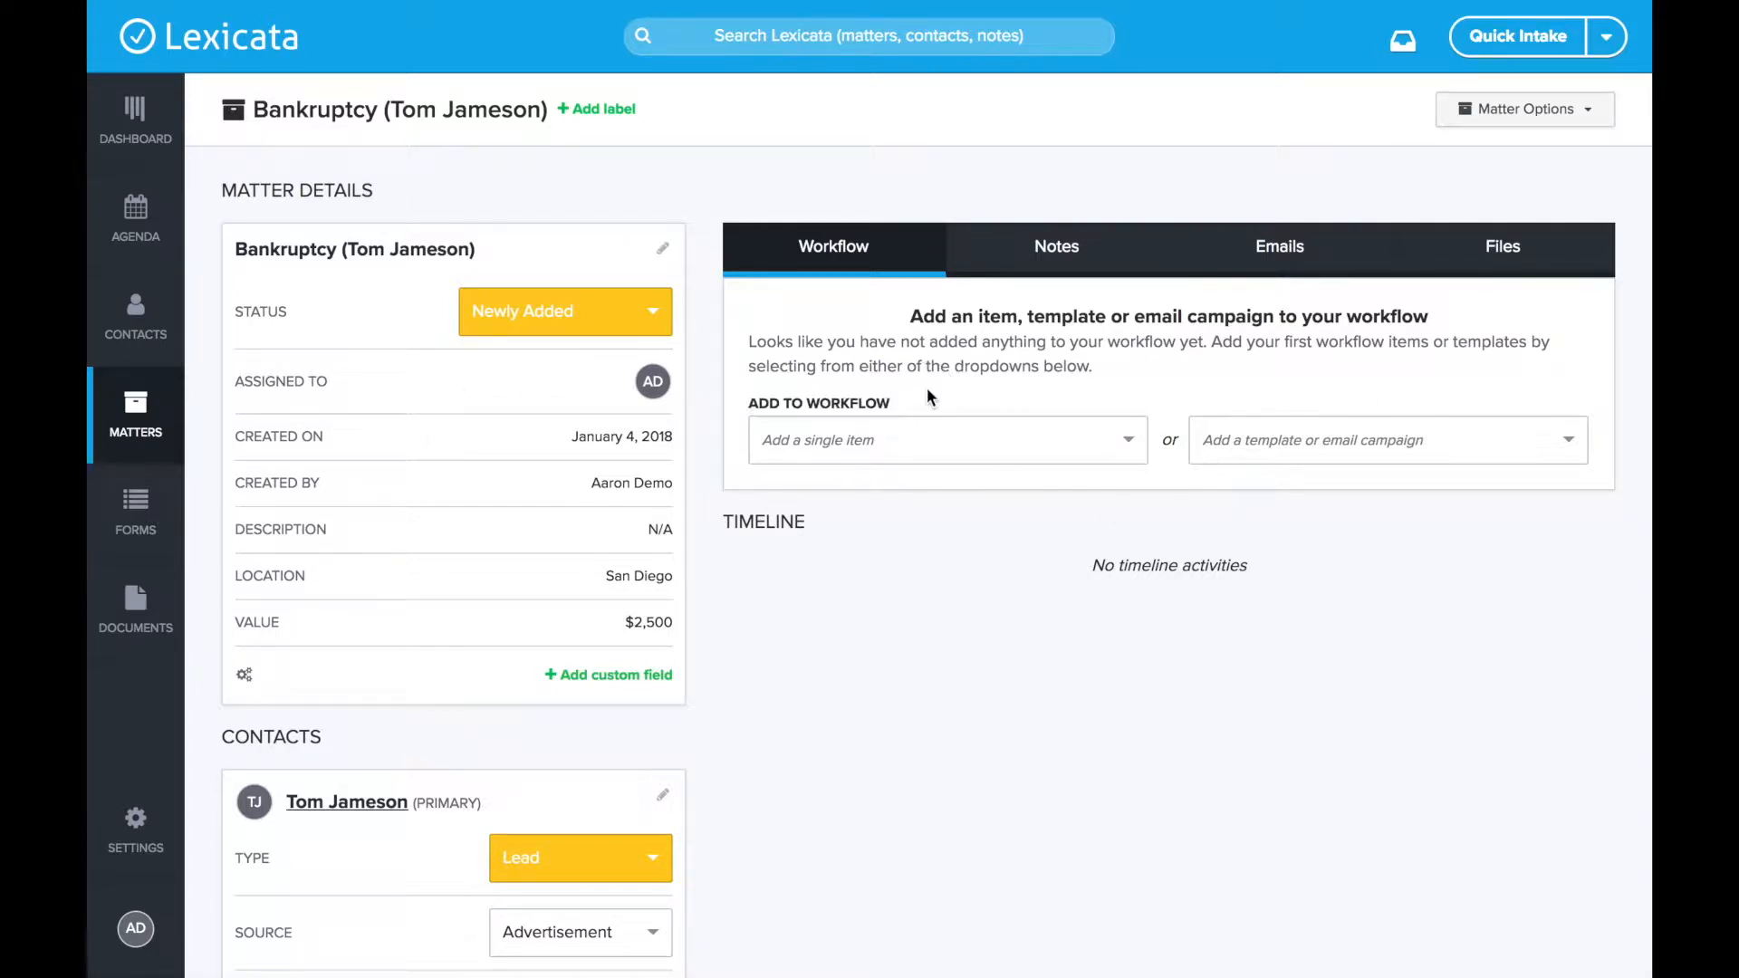
pyautogui.click(848, 437)
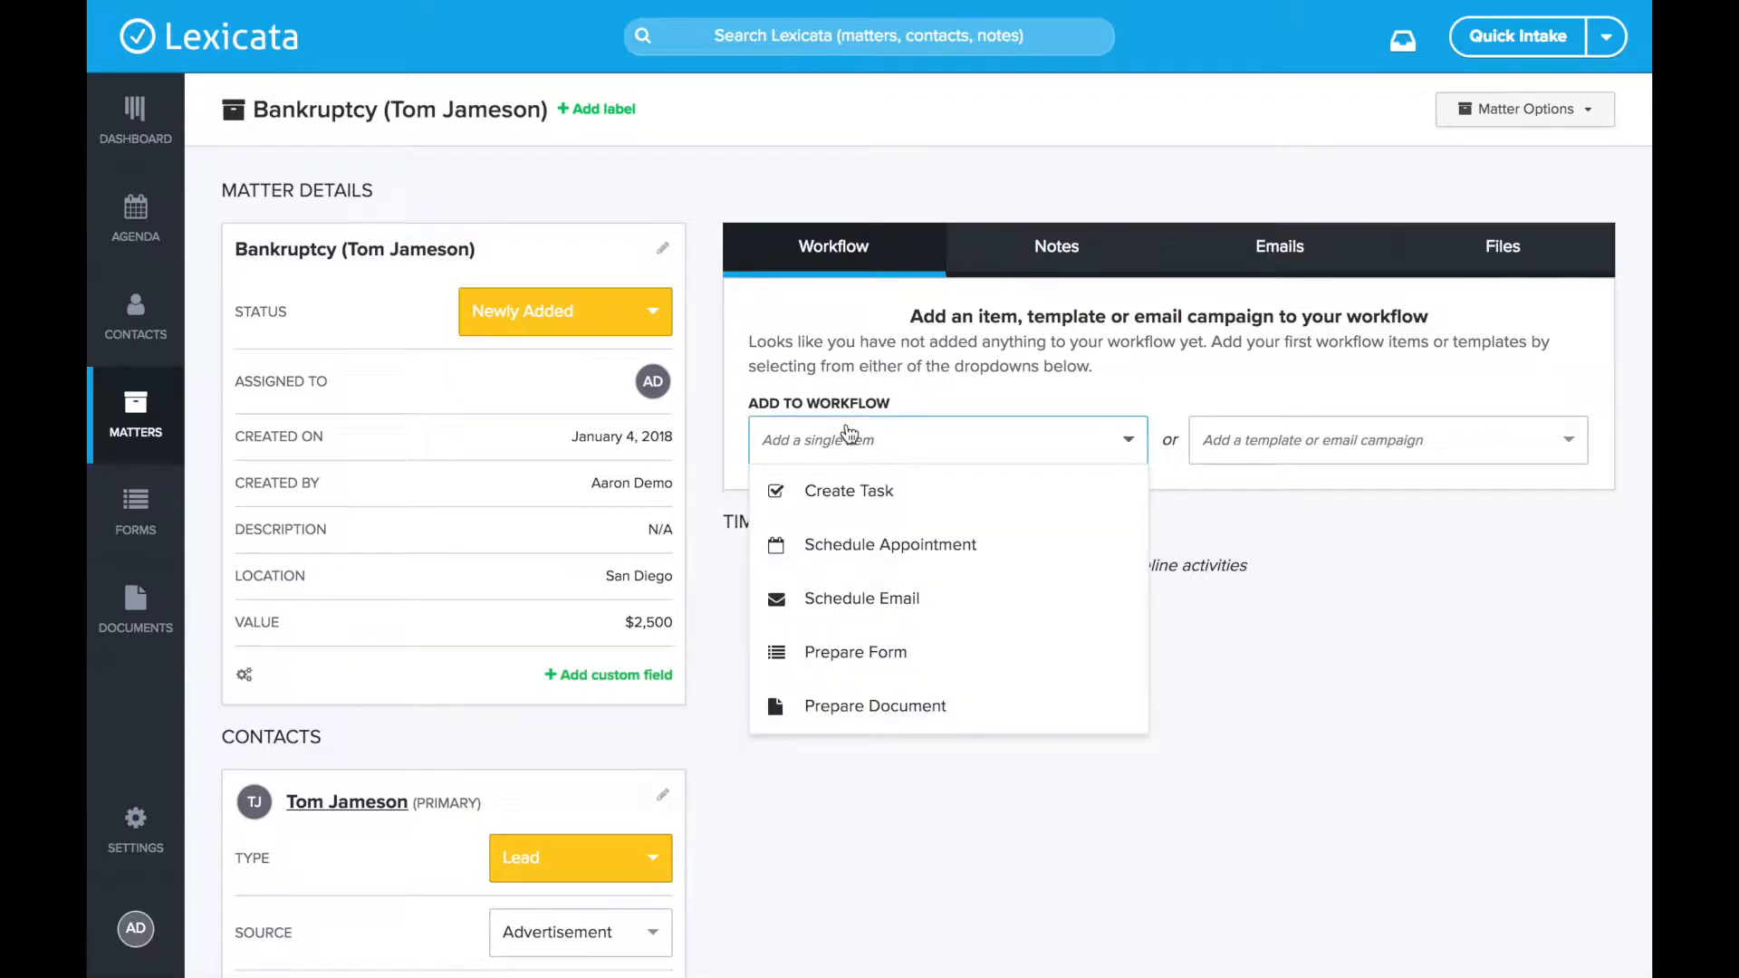
pyautogui.click(858, 491)
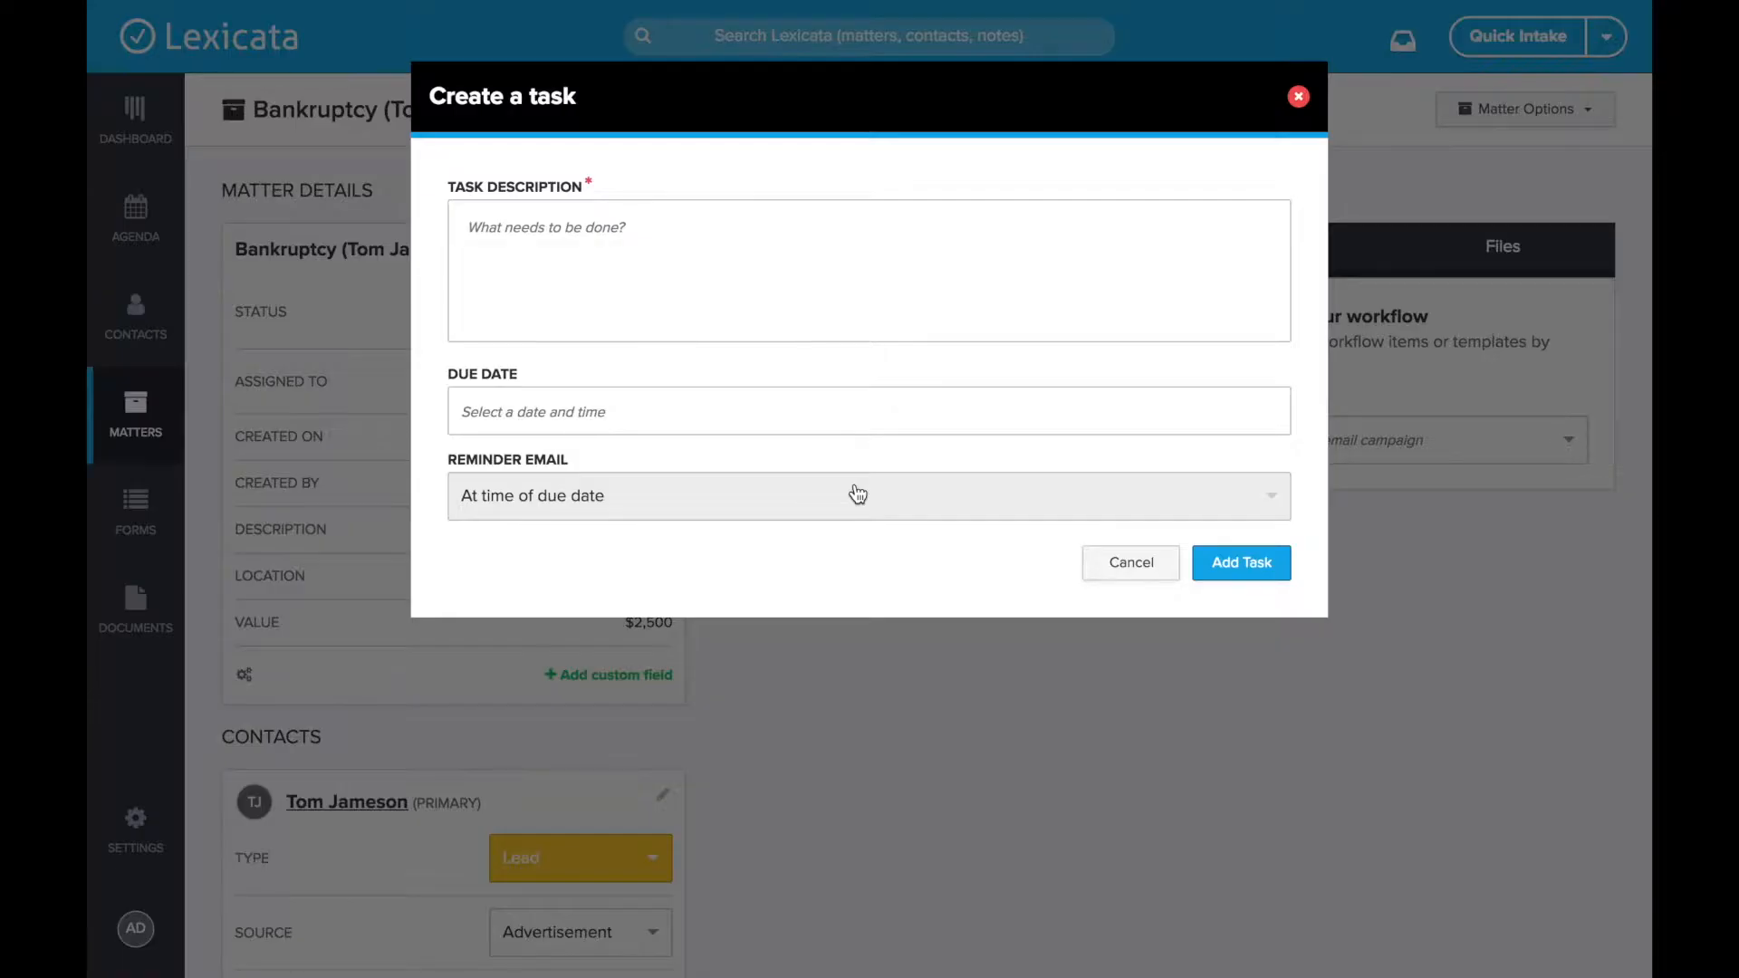
pyautogui.click(612, 272)
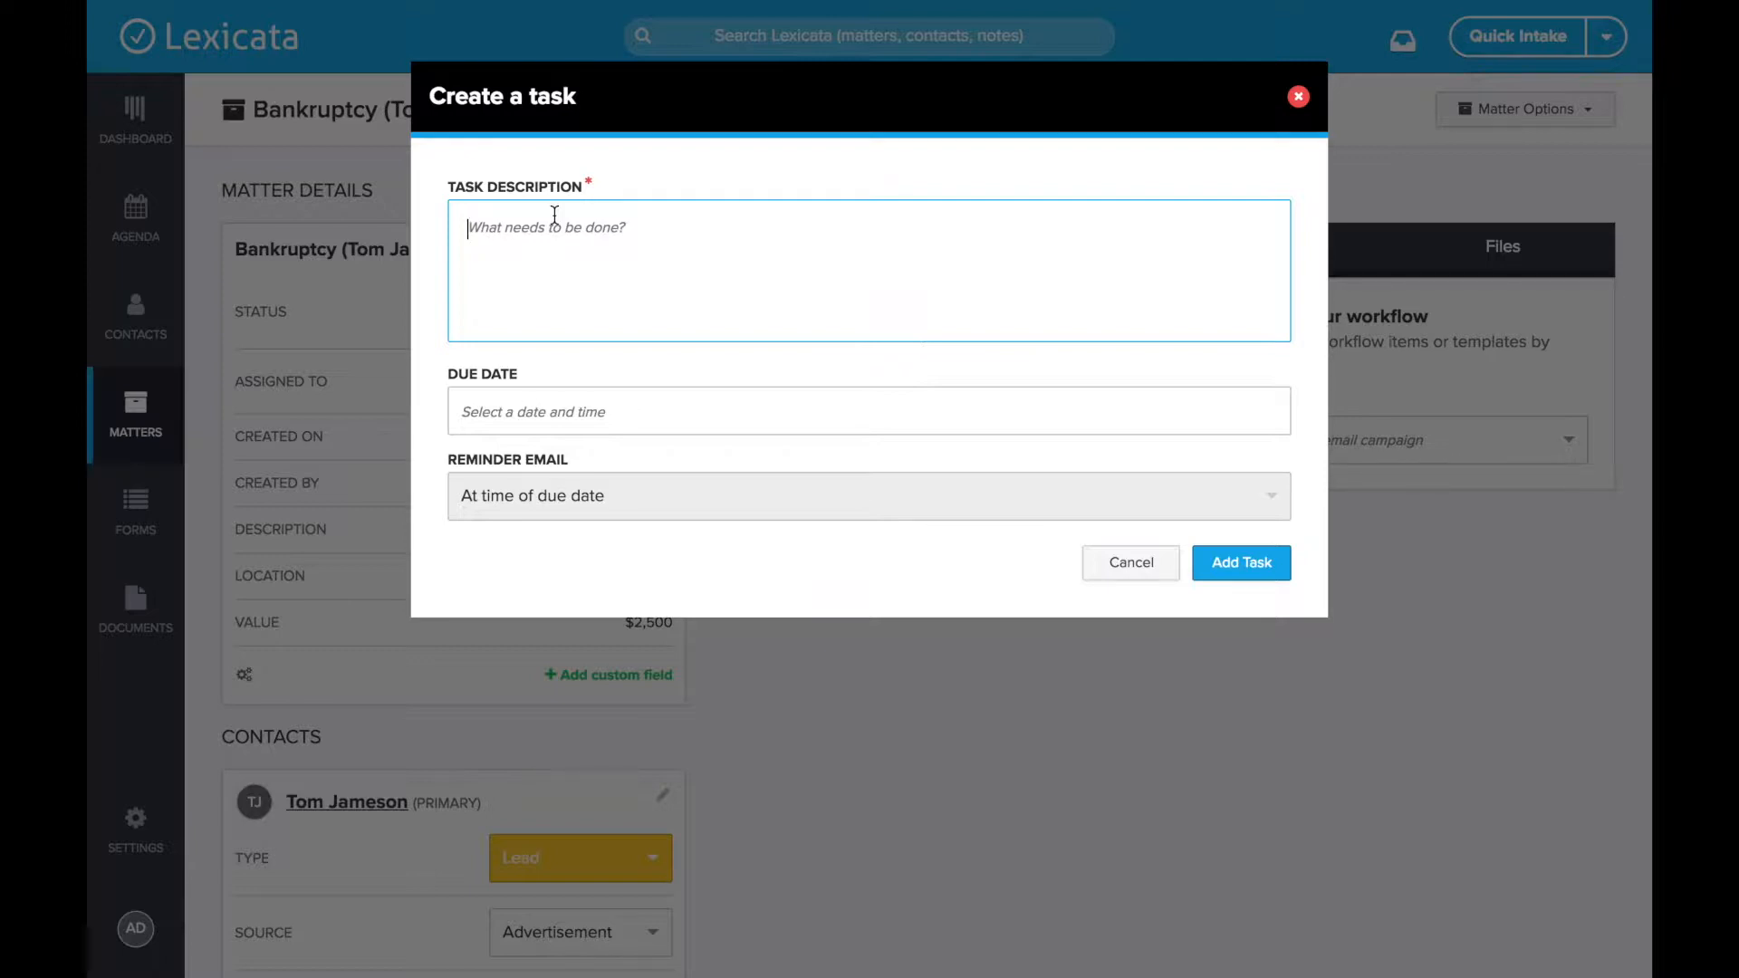
pyautogui.write('Call Tom back to follow up regarding his bankruptcy')
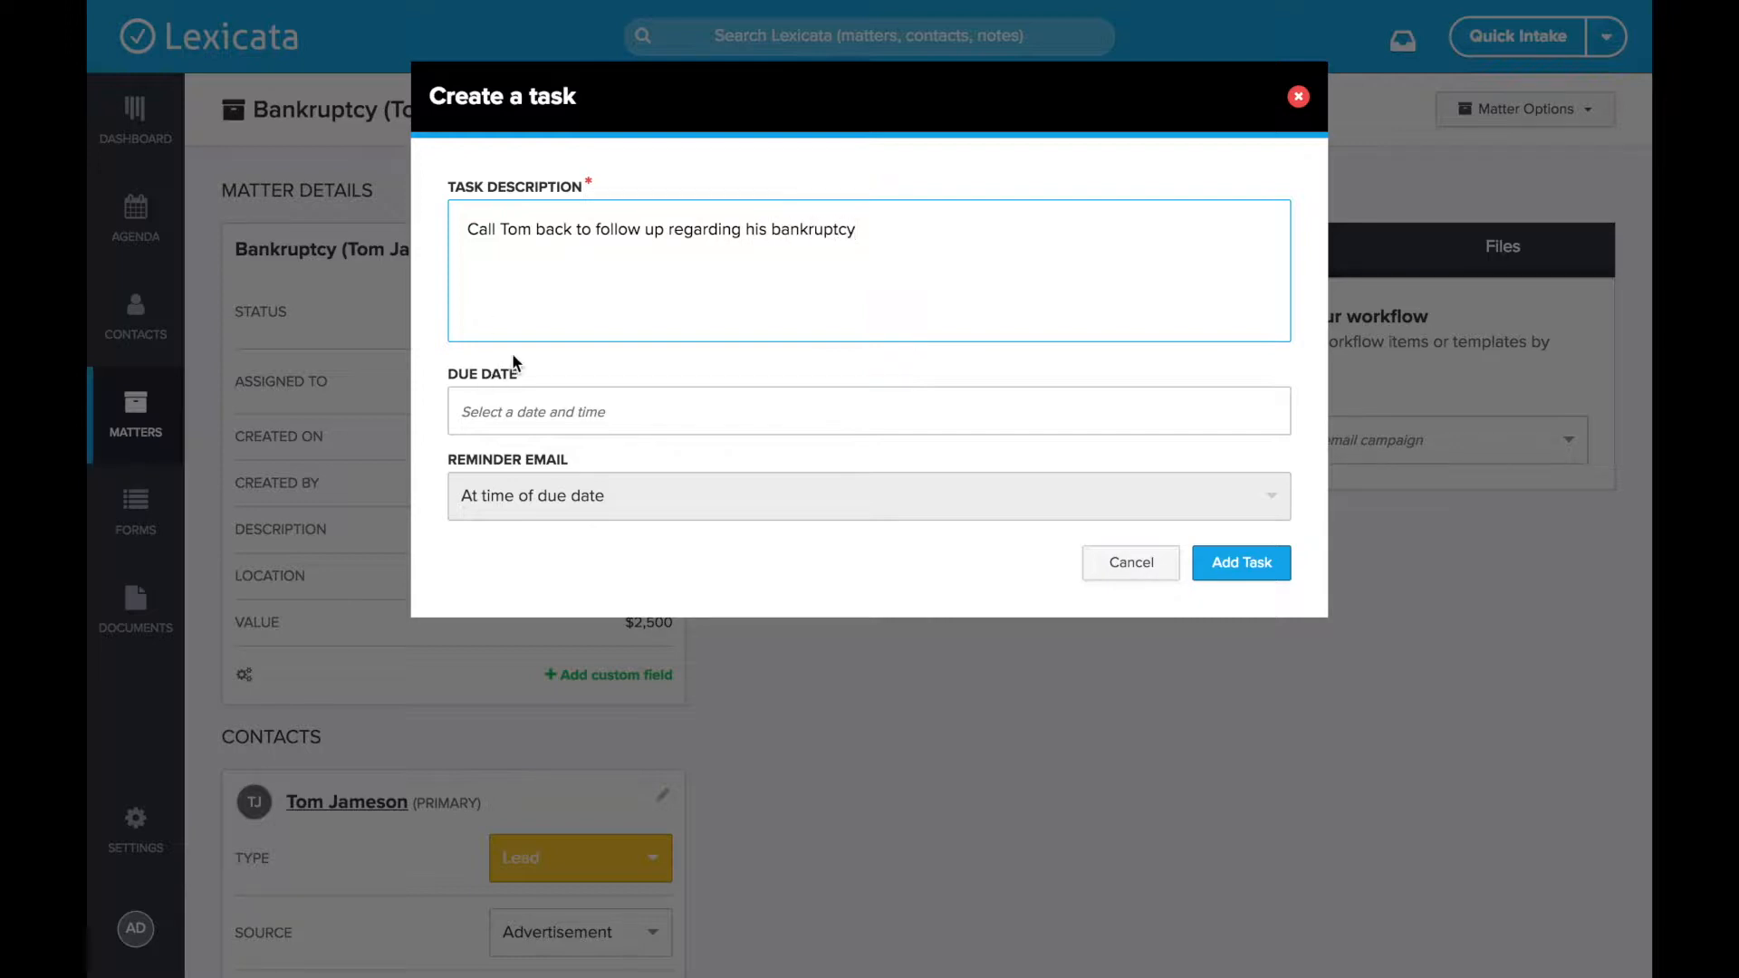
pyautogui.click(507, 355)
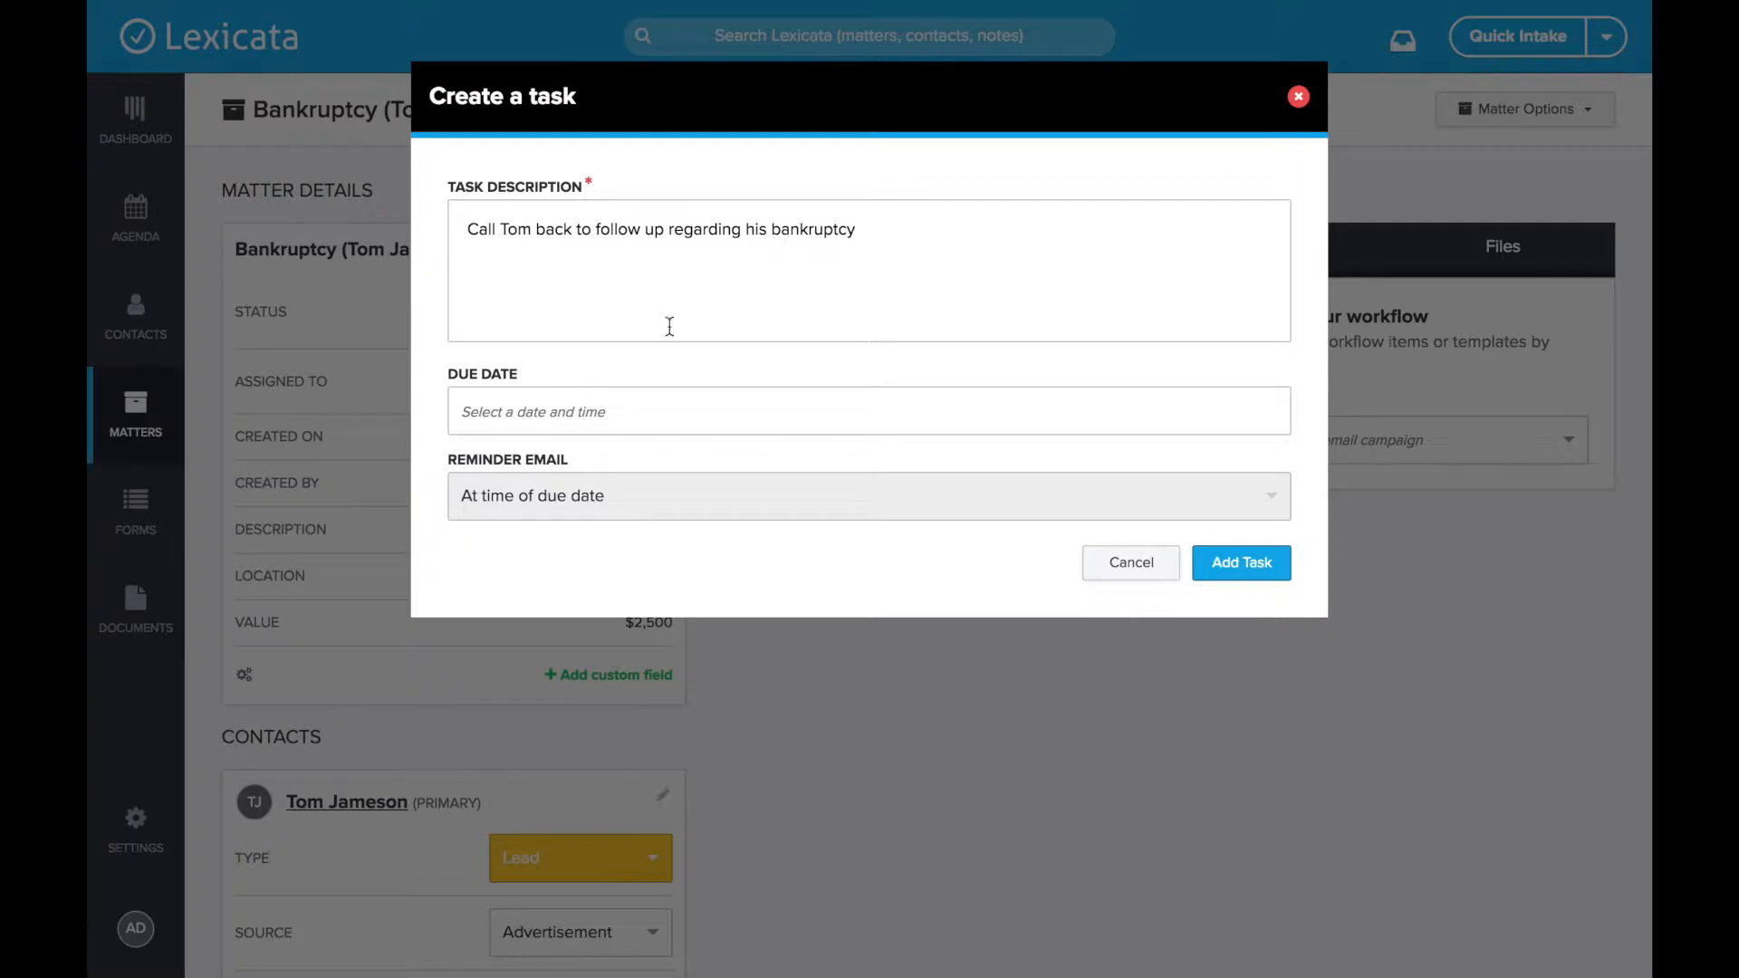
# Set the task's due date to 01/11/2018 9:37 AM.
pyautogui.click(510, 426)
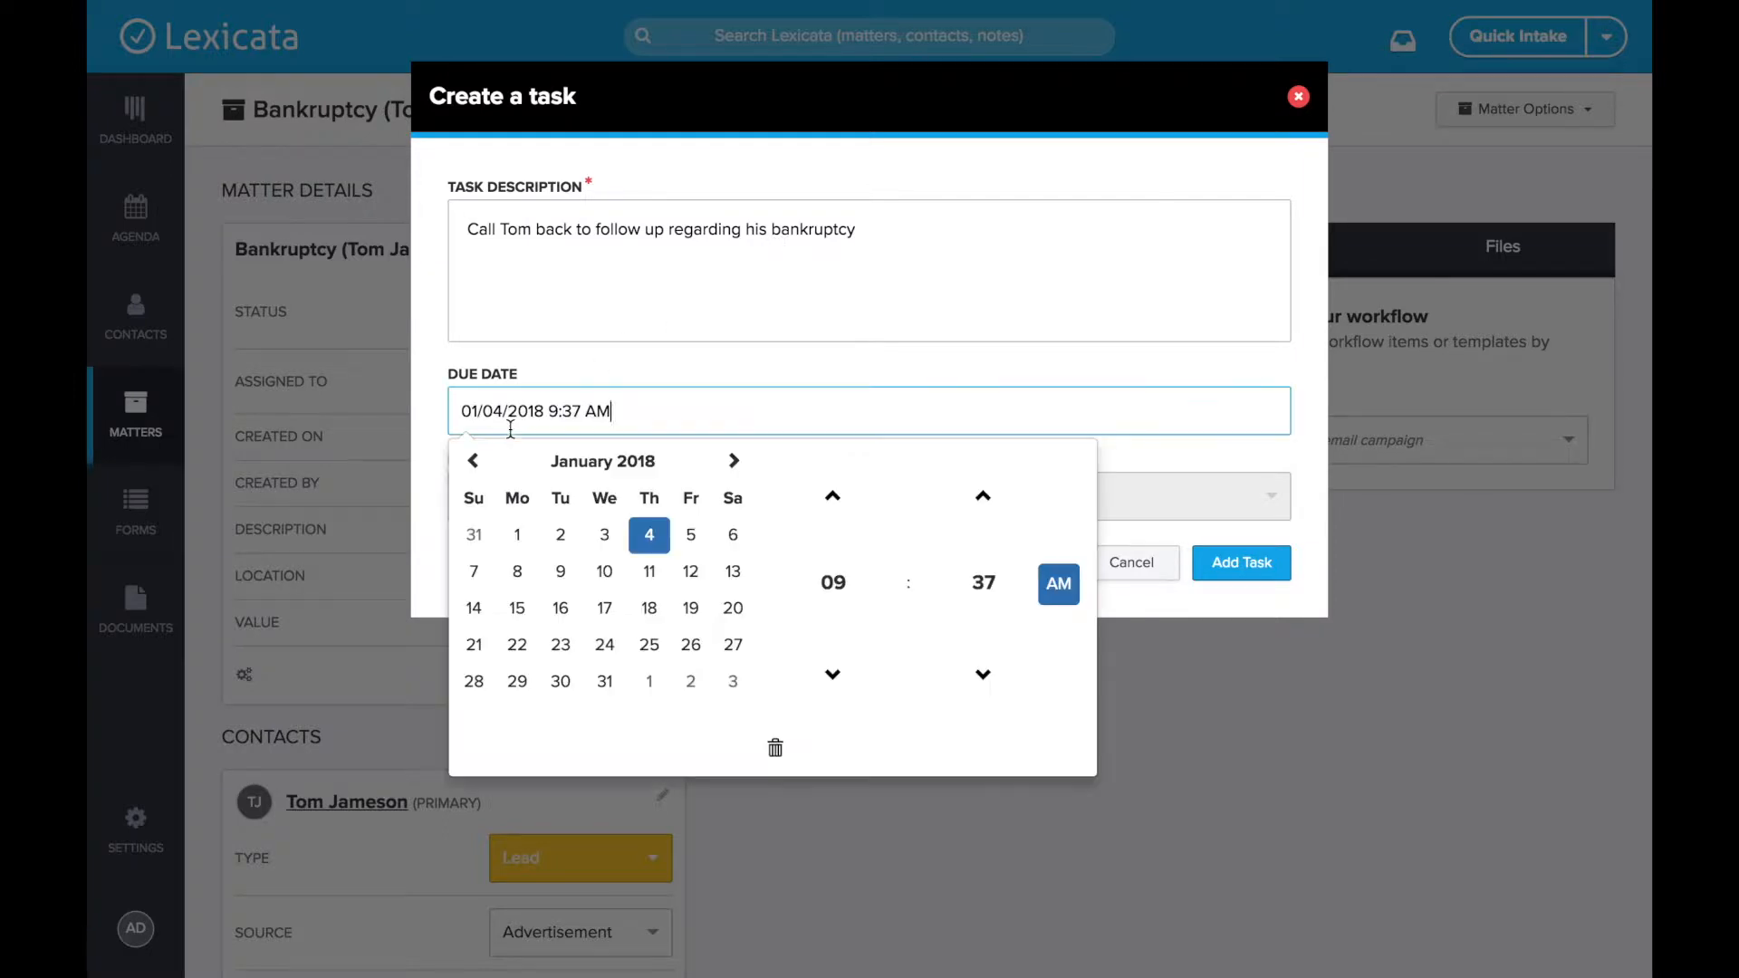
pyautogui.click(648, 580)
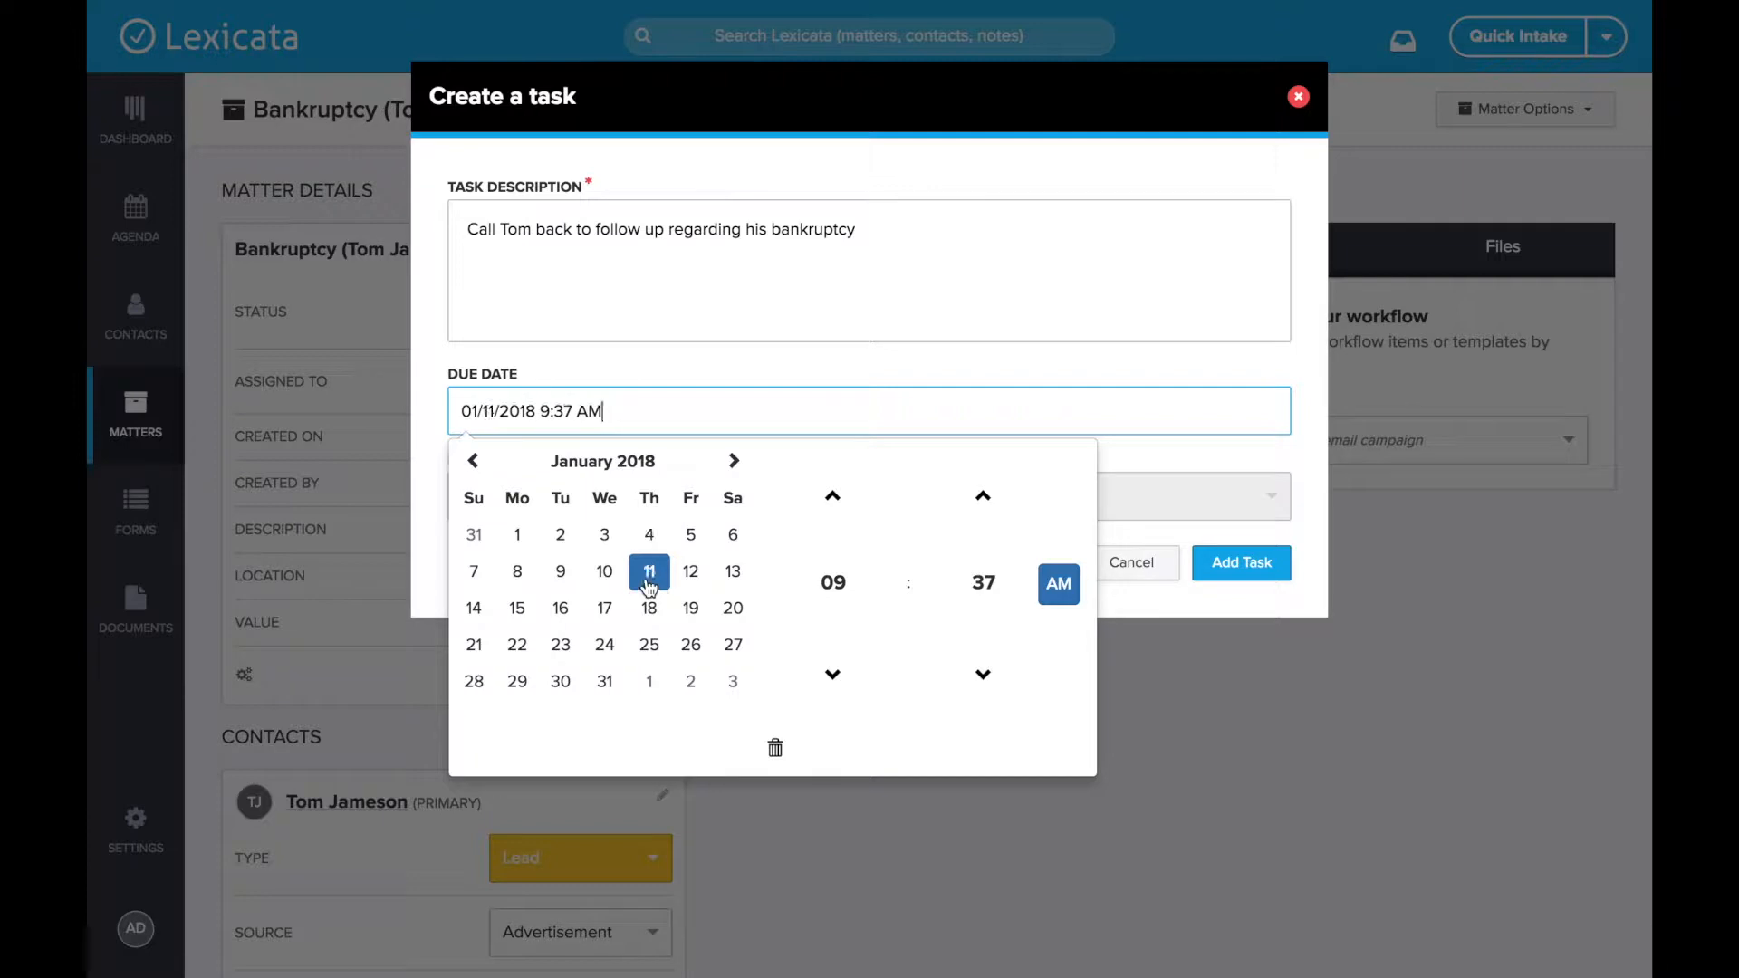
pyautogui.click(686, 366)
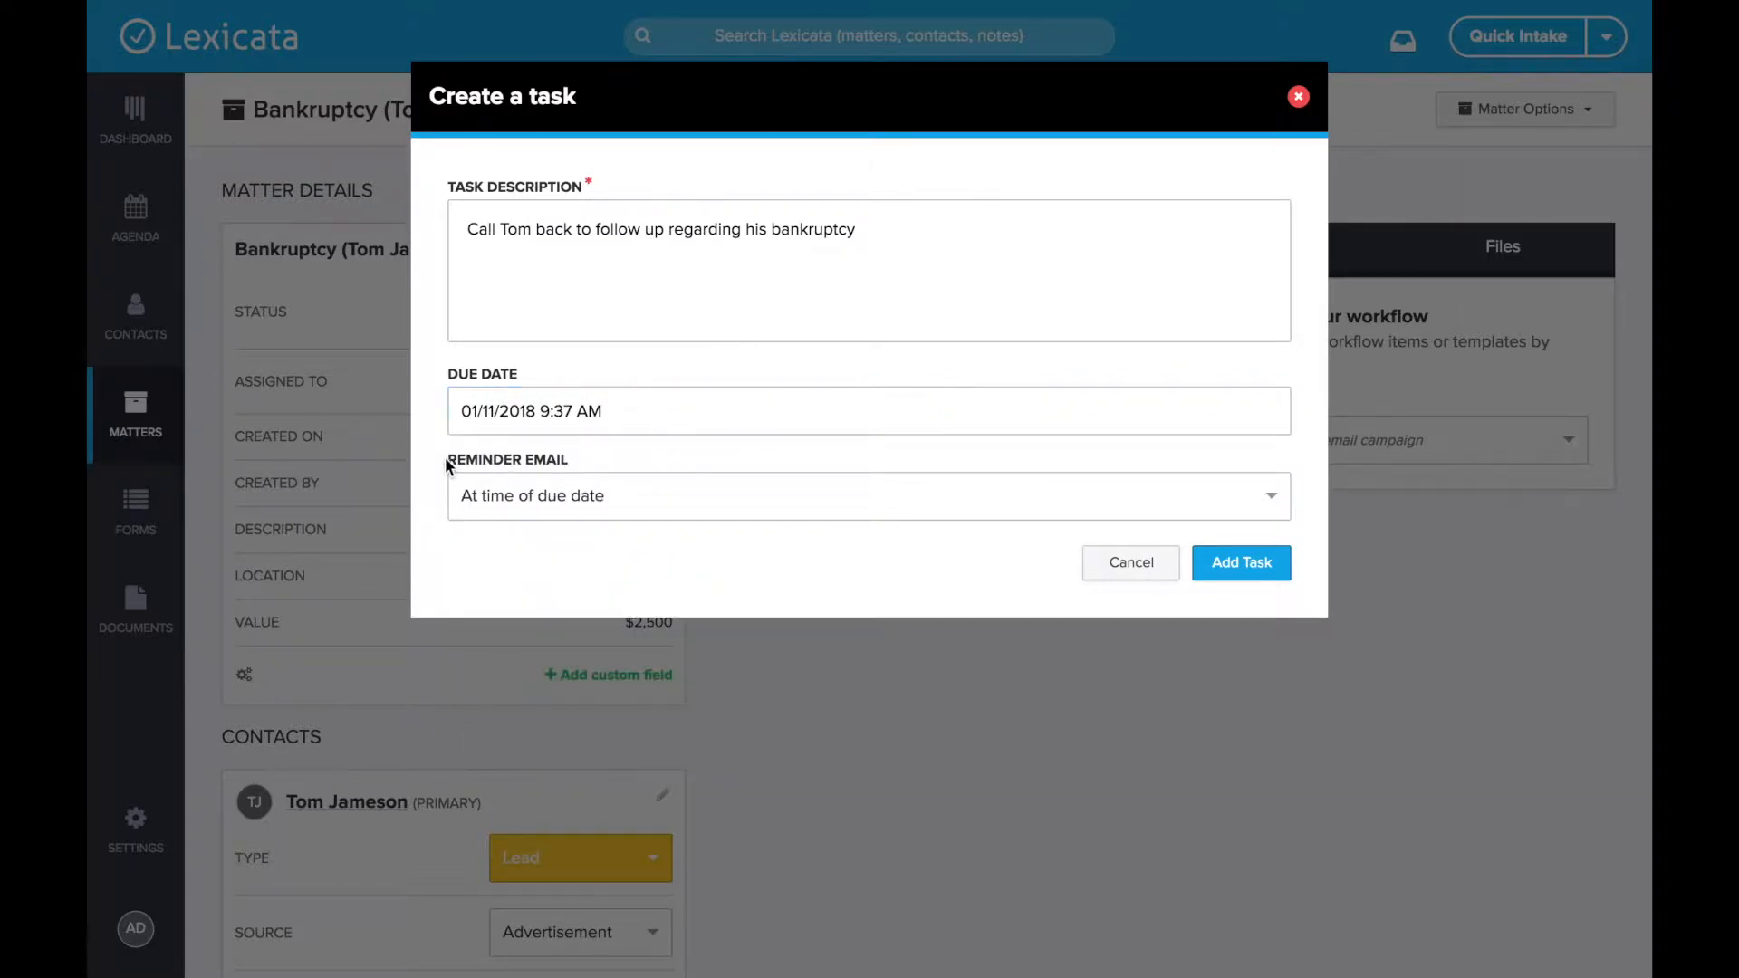
# Choose a reminder email at the time of the due date and add the task to the workflow.
pyautogui.moveTo(446, 459); pyautogui.dragTo(579, 461)
pyautogui.click(578, 458)
pyautogui.click(506, 520)
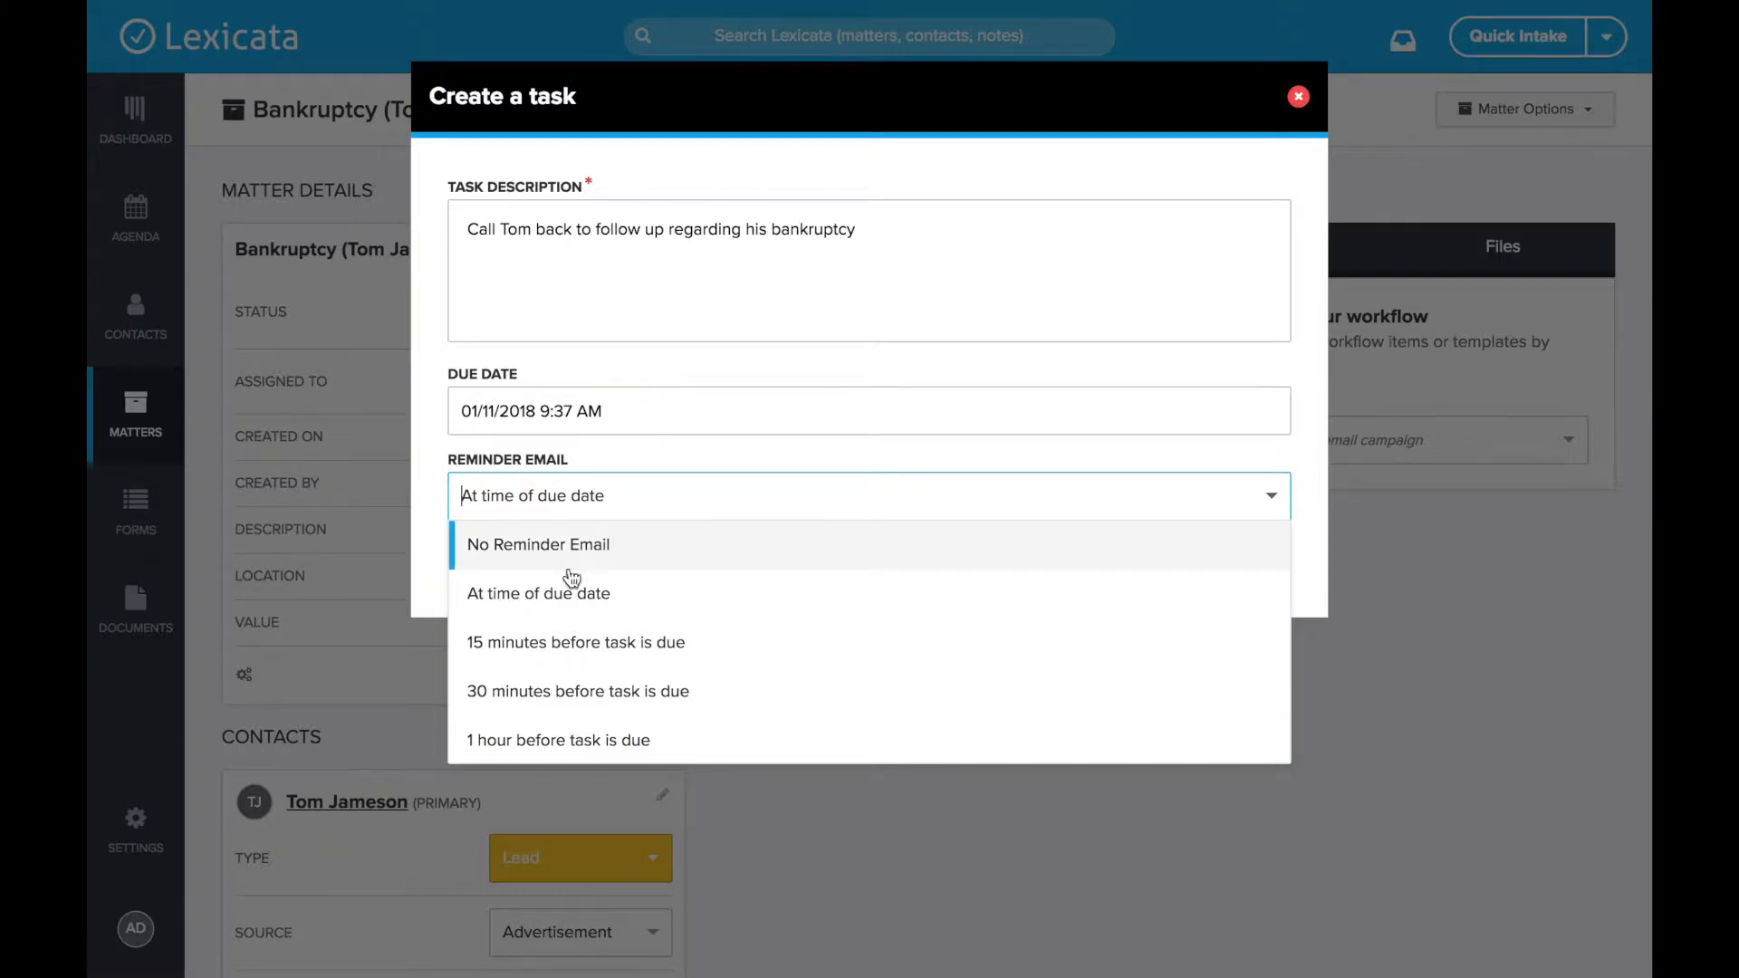
pyautogui.scroll(-2, 555, 683)
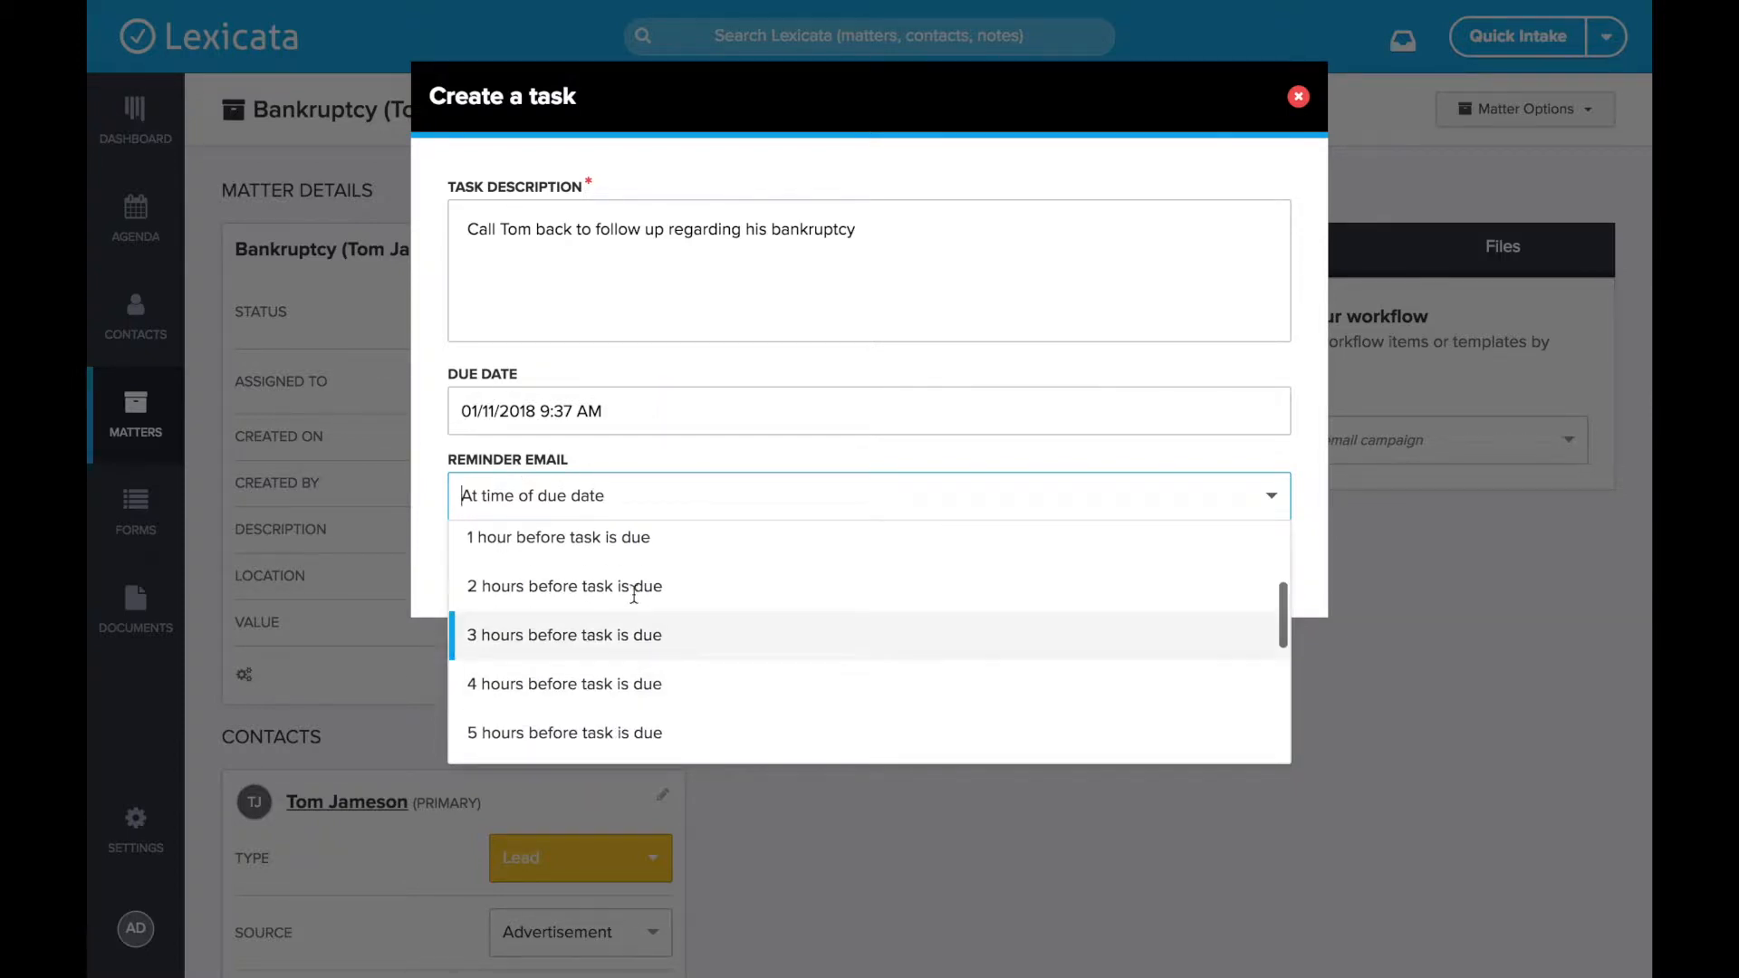
pyautogui.scroll(2, 554, 684)
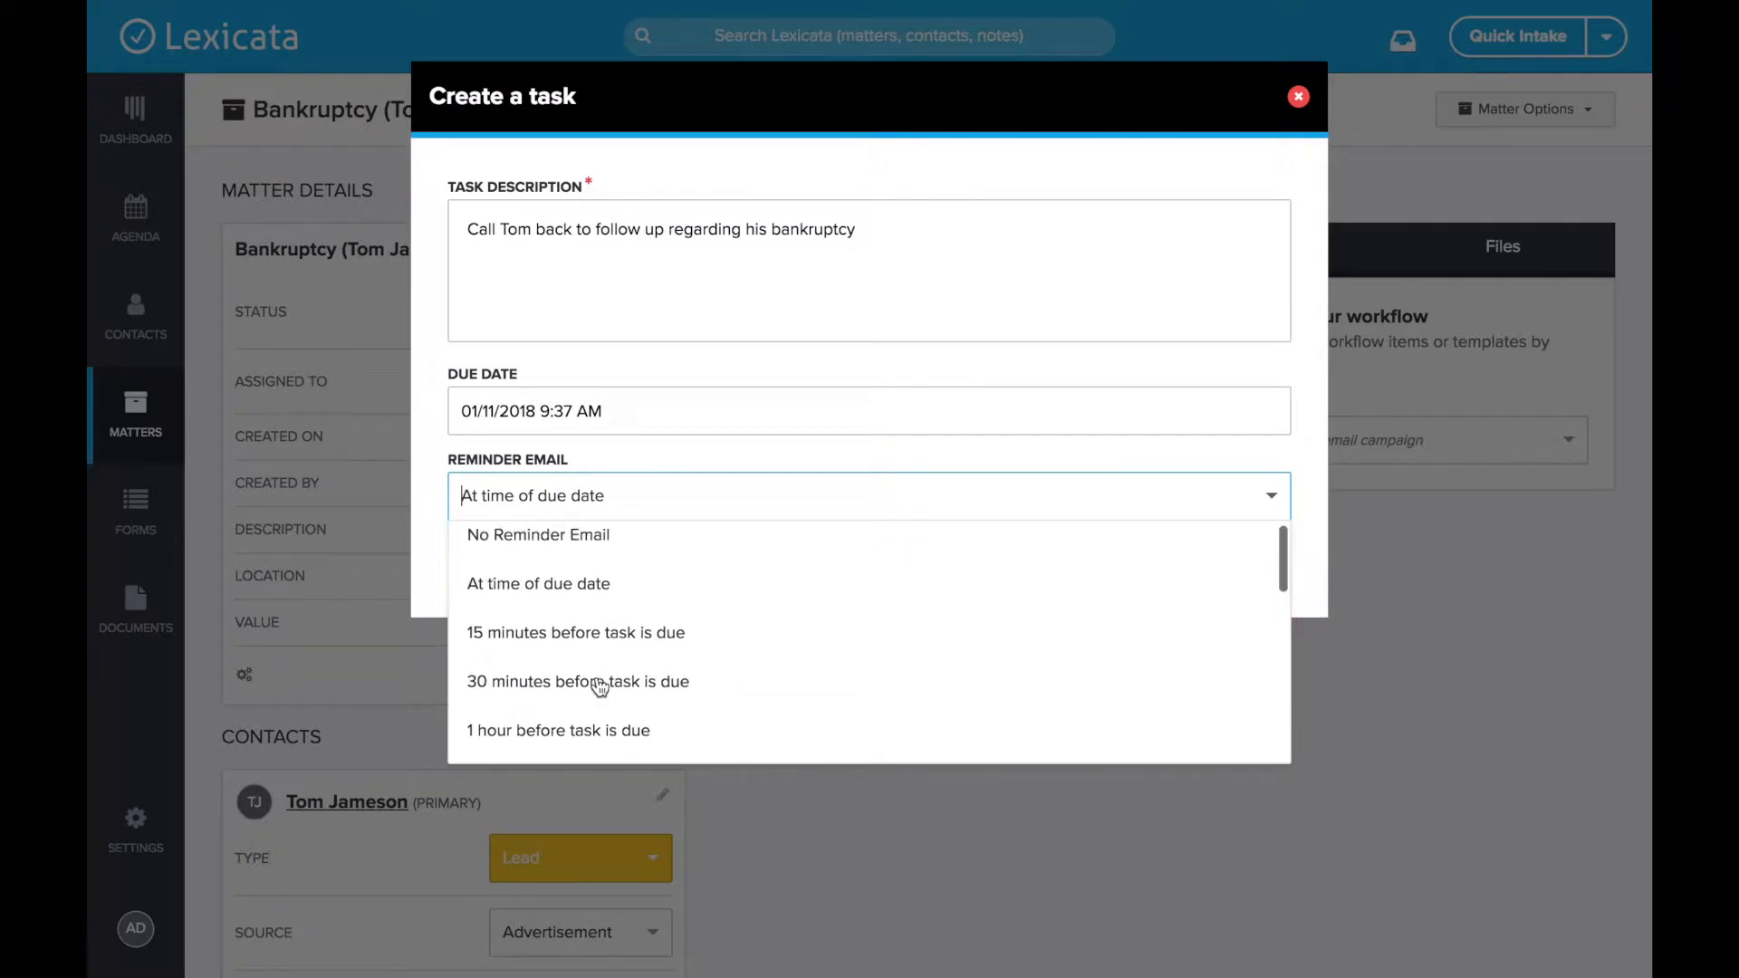
pyautogui.click(656, 601)
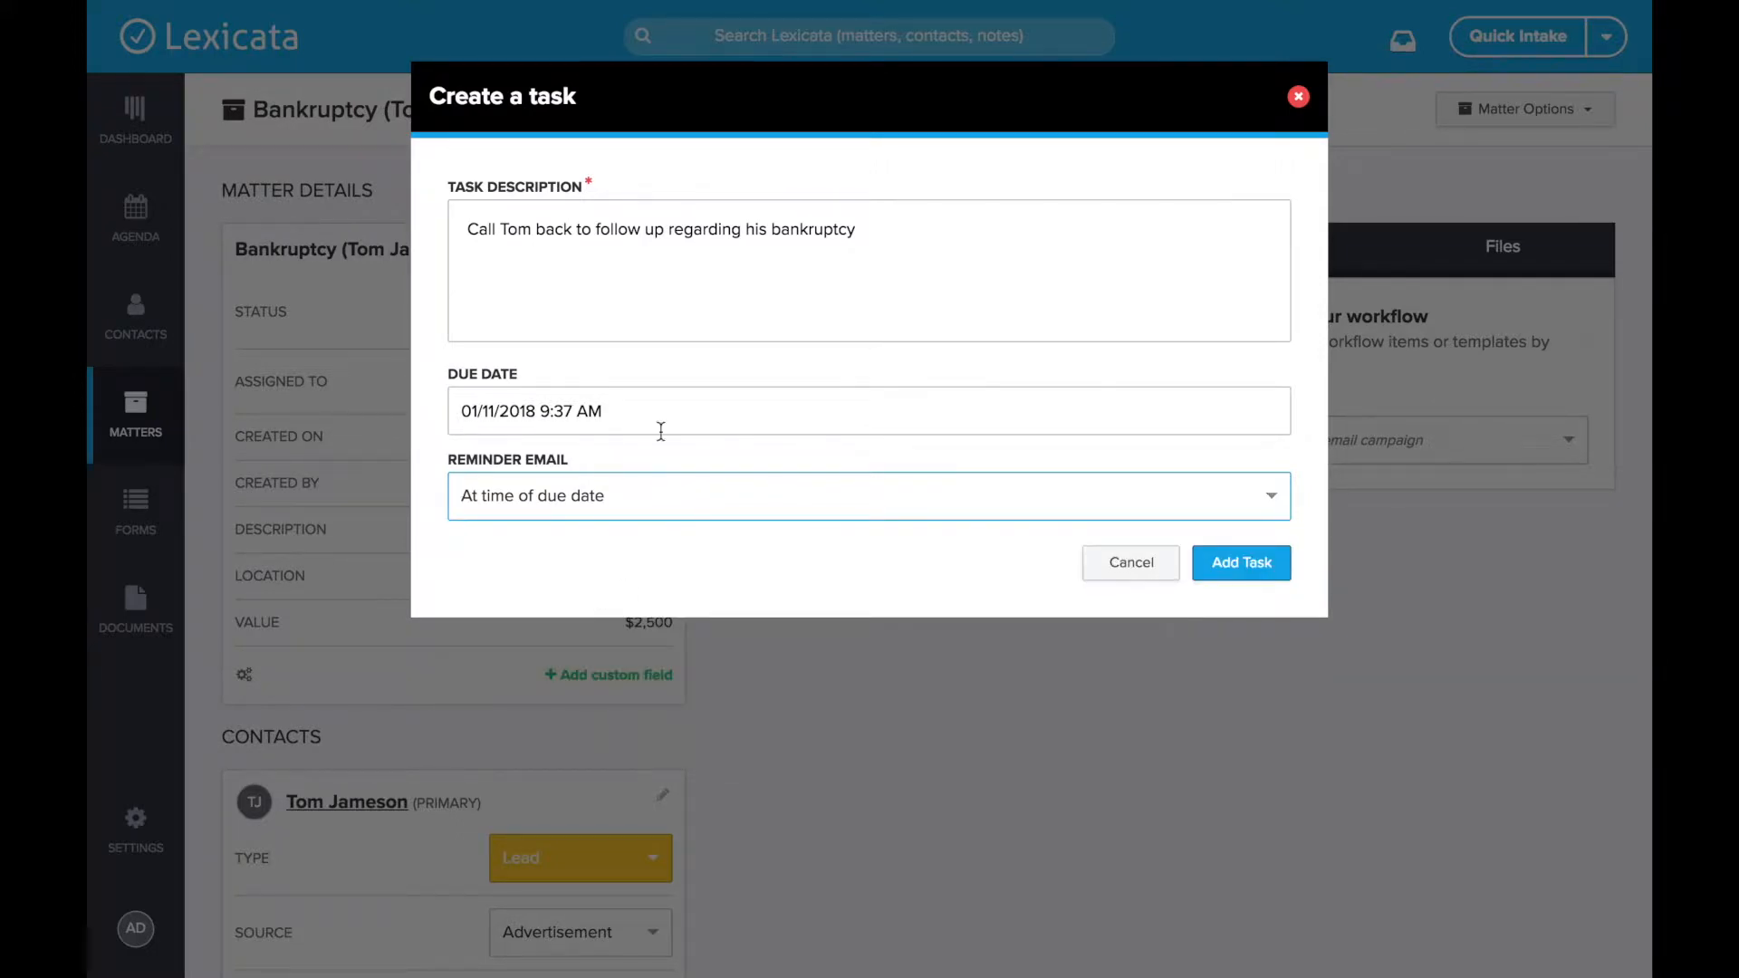
pyautogui.click(1245, 577)
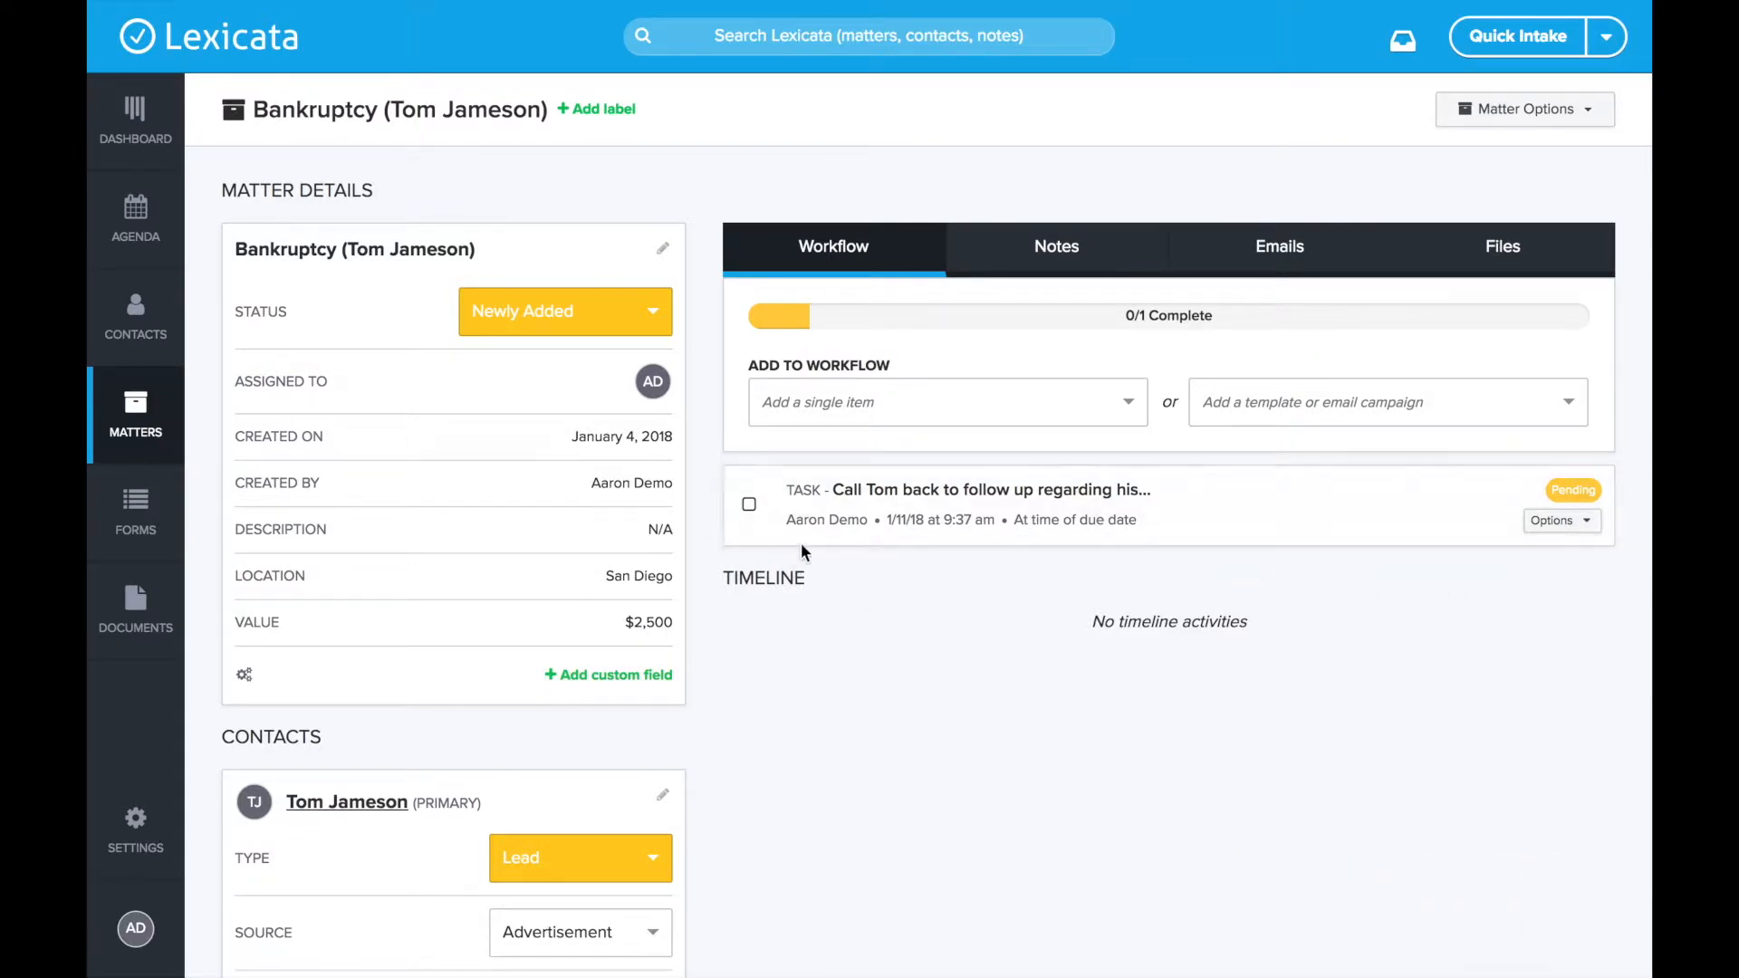
# Review the new workflow task's description, reminder setting, status and its available edit and delete options.
pyautogui.moveTo(783, 490); pyautogui.dragTo(1053, 490)
pyautogui.click(837, 490)
pyautogui.click(1092, 487)
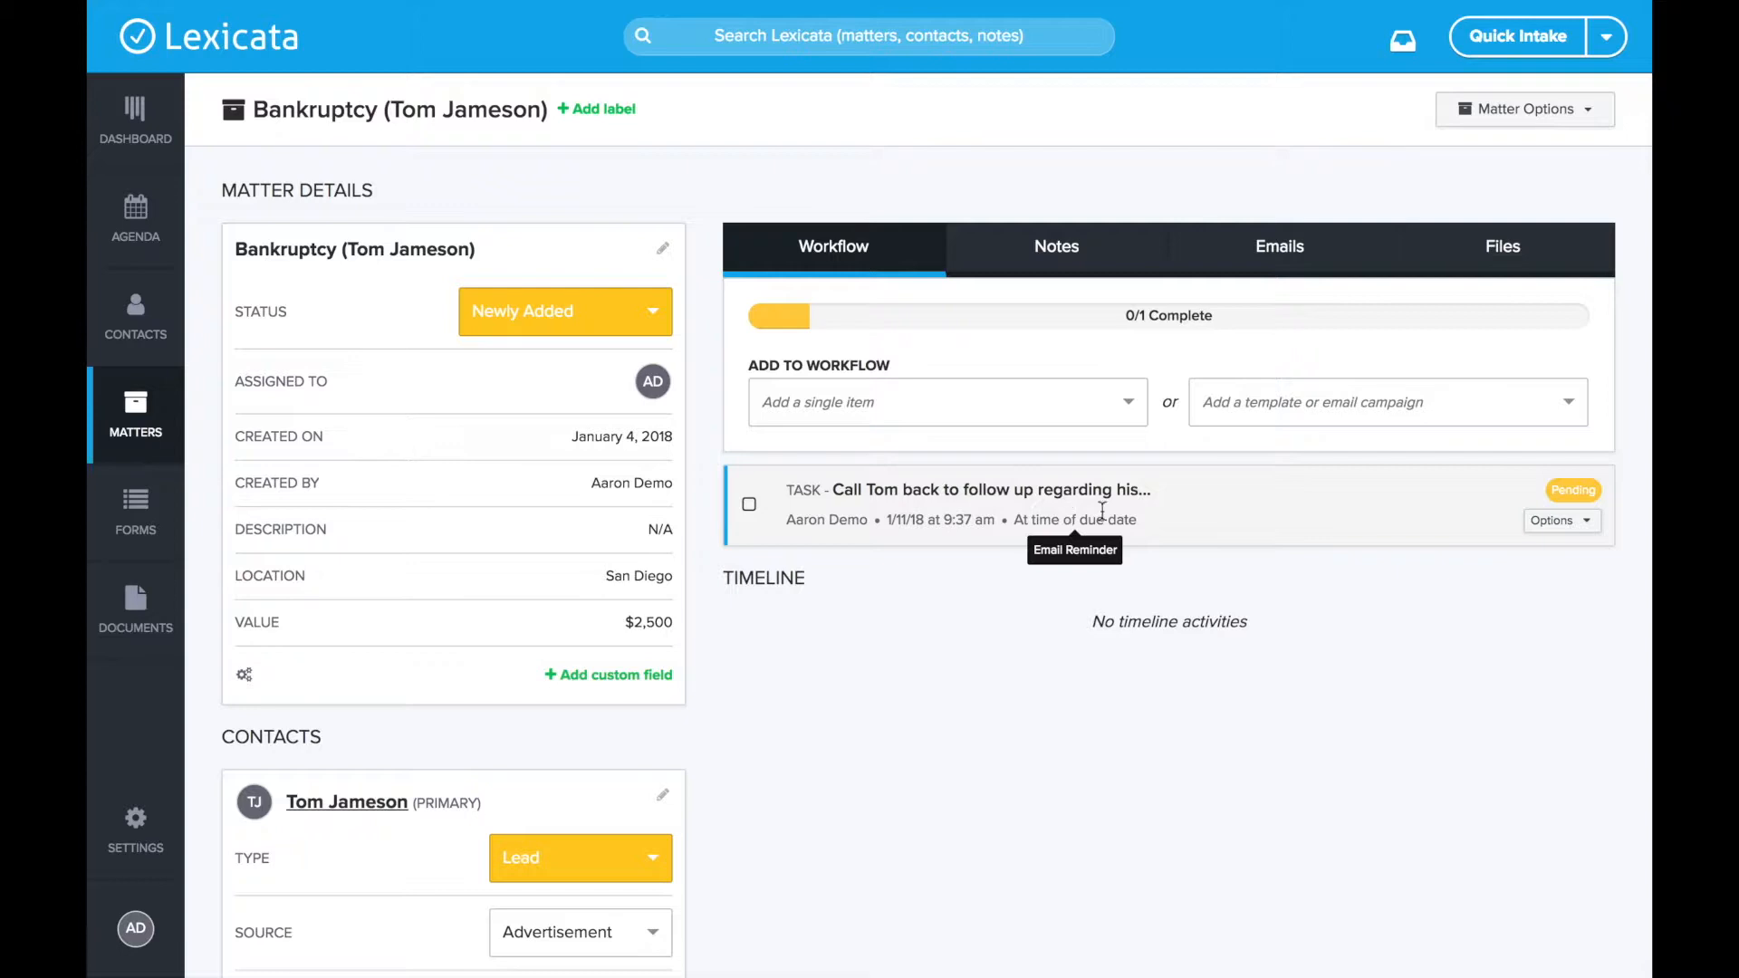
pyautogui.moveTo(1553, 486); pyautogui.dragTo(1597, 486)
pyautogui.click(1586, 486)
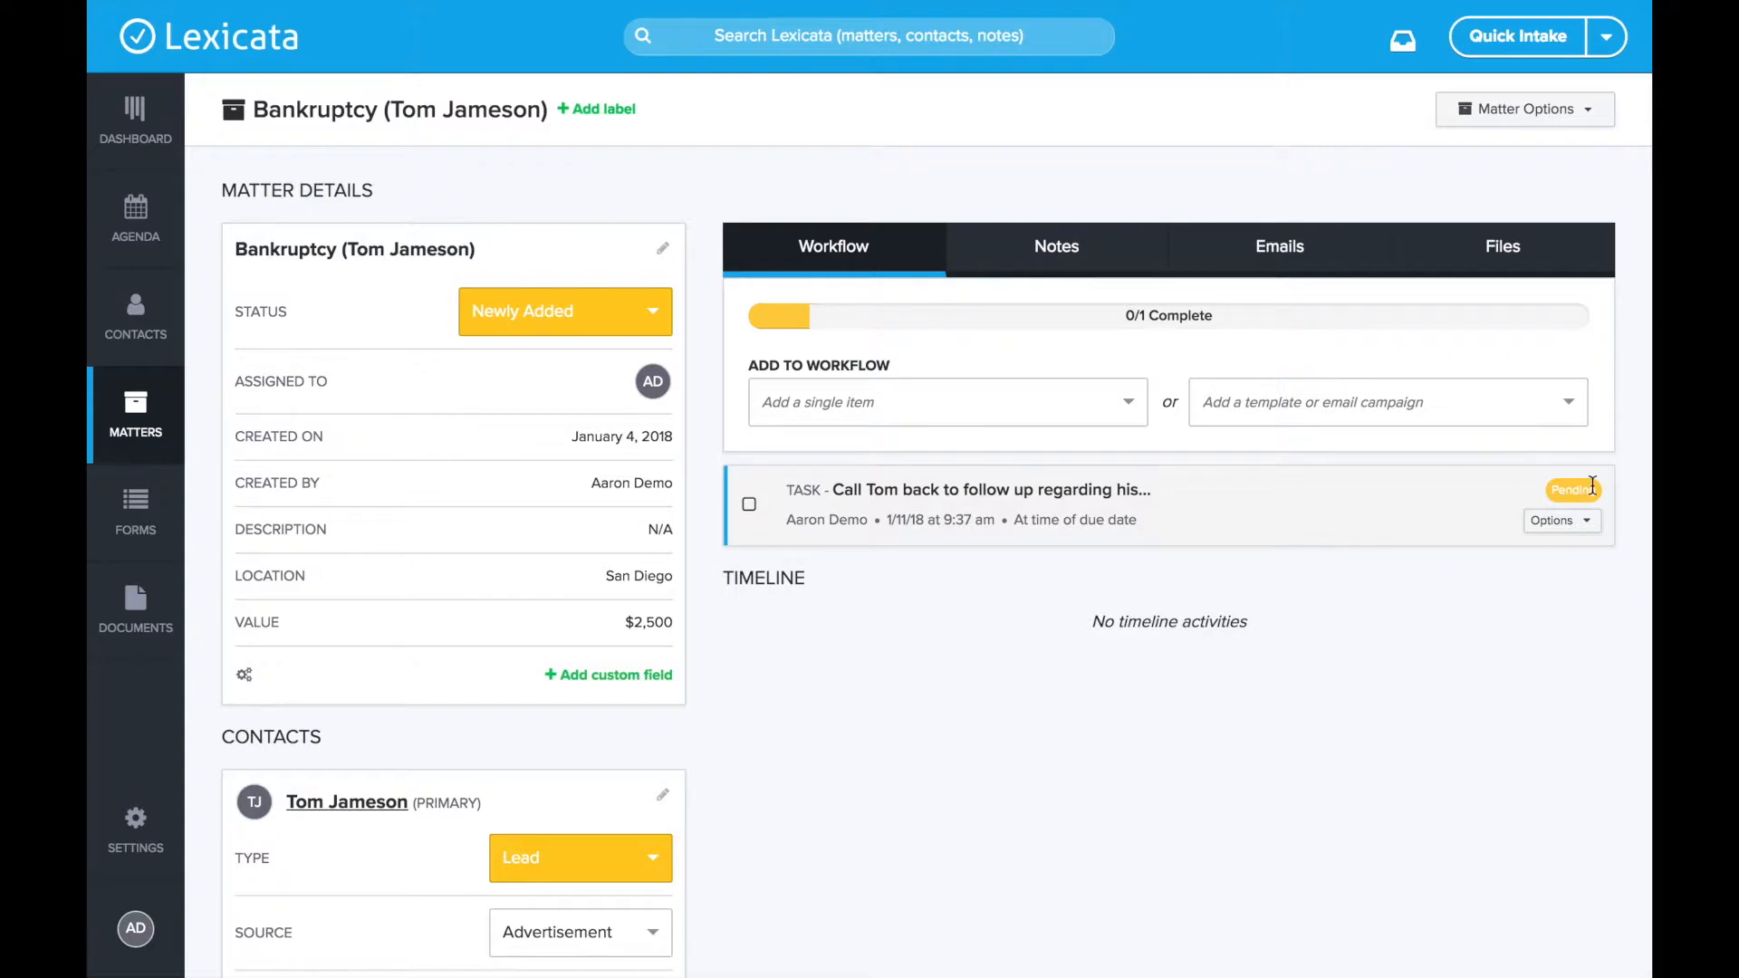
pyautogui.click(1566, 523)
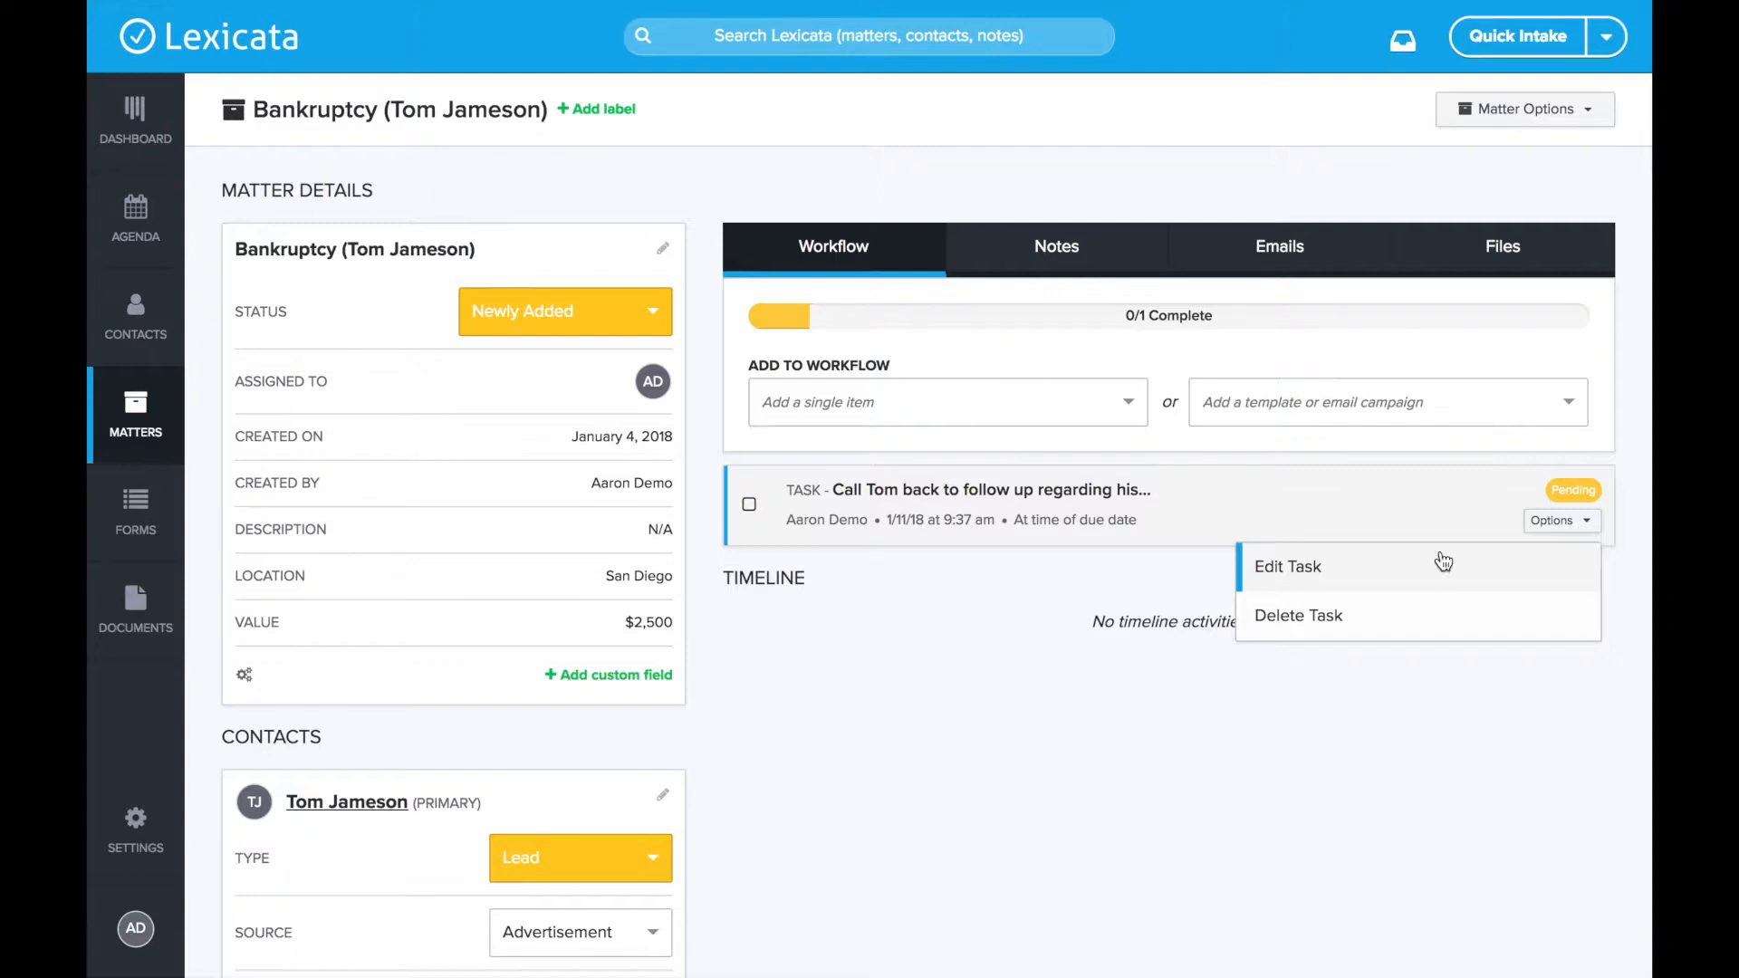
pyautogui.doubleClick(1558, 489)
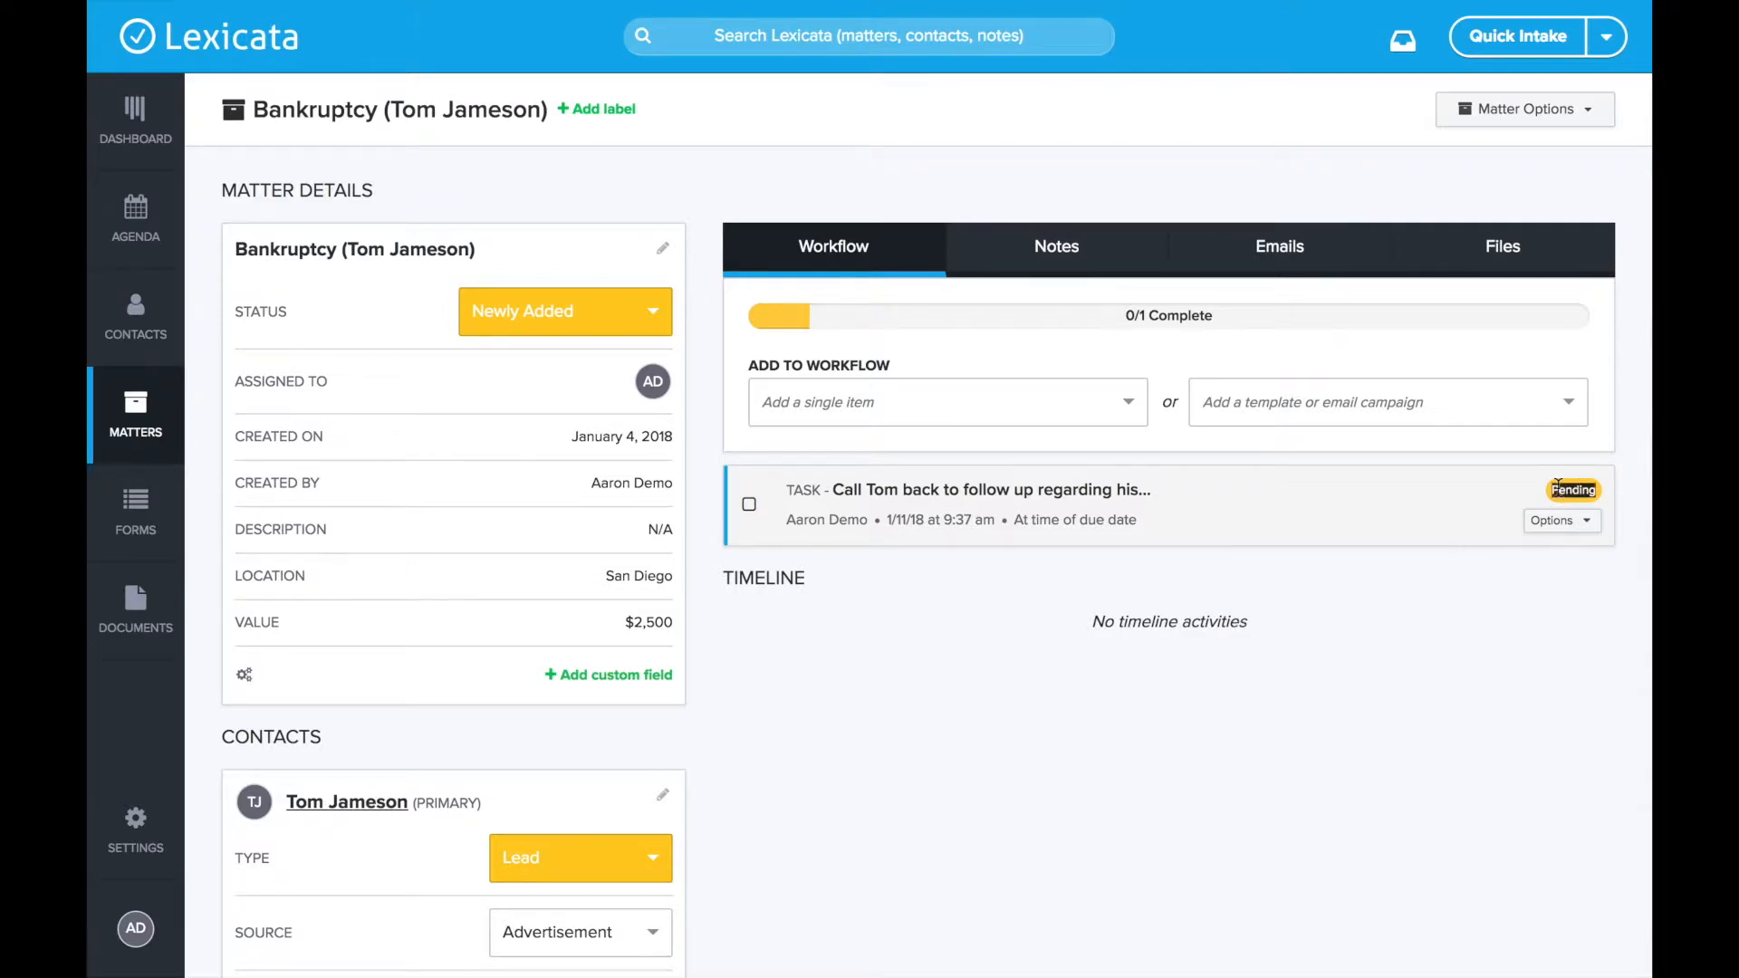
pyautogui.click(1574, 488)
pyautogui.click(1573, 520)
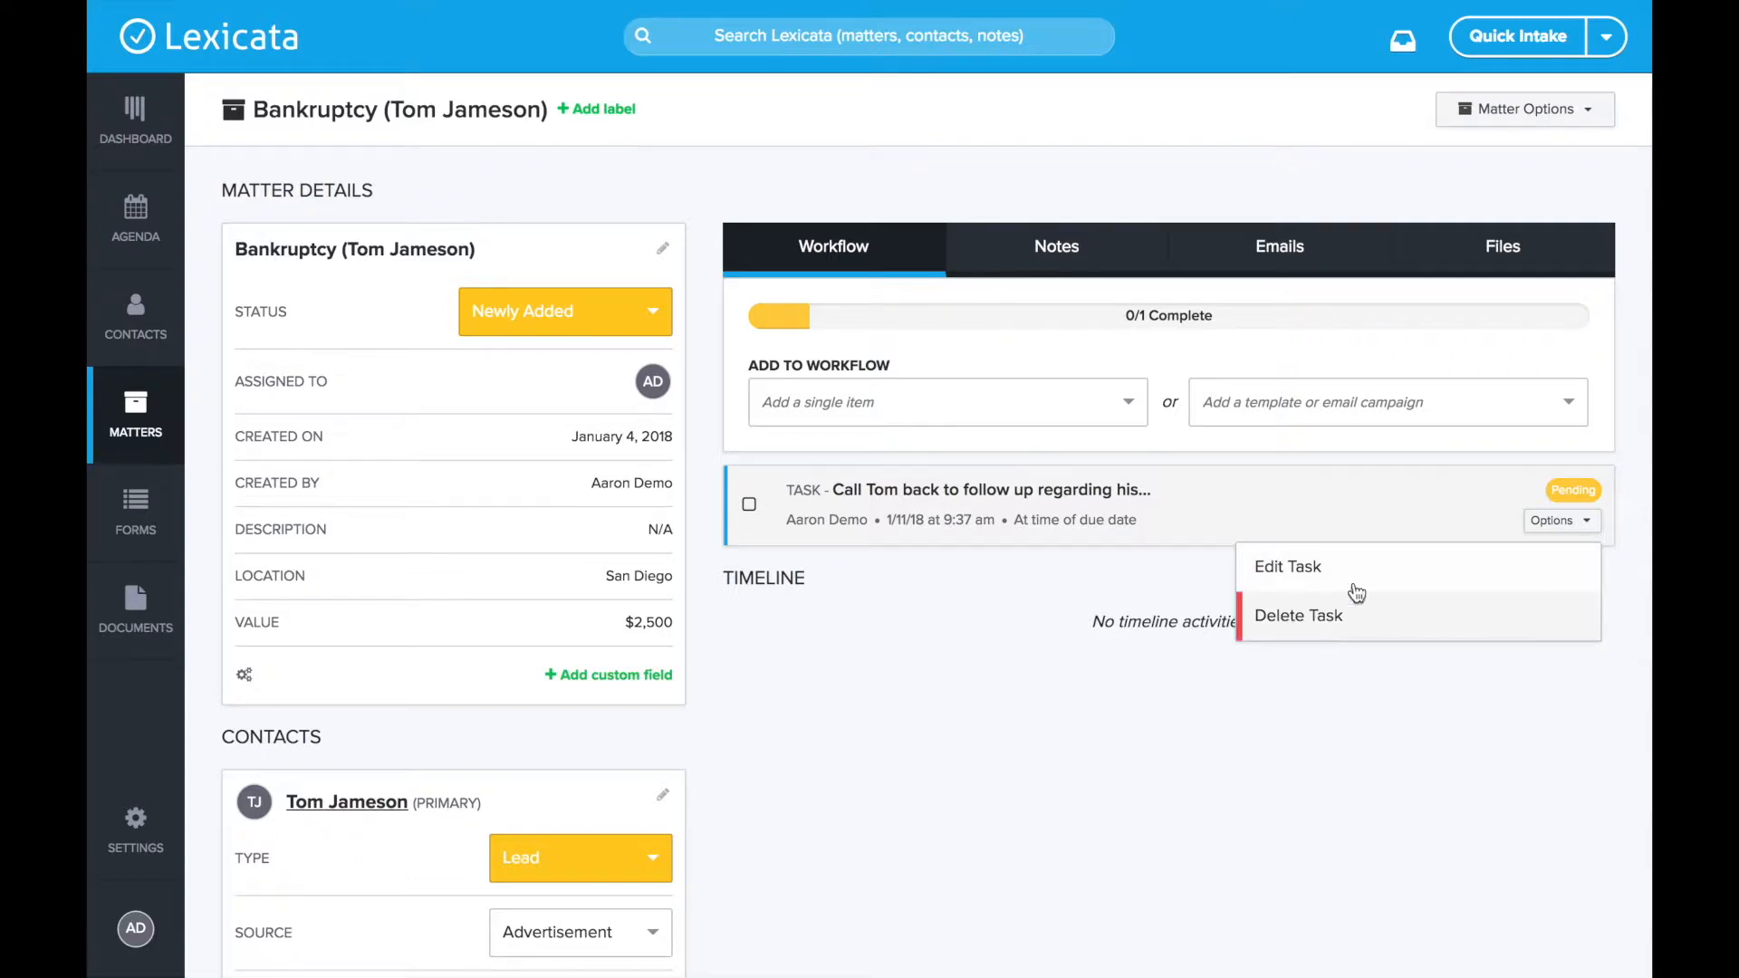
pyautogui.click(1437, 509)
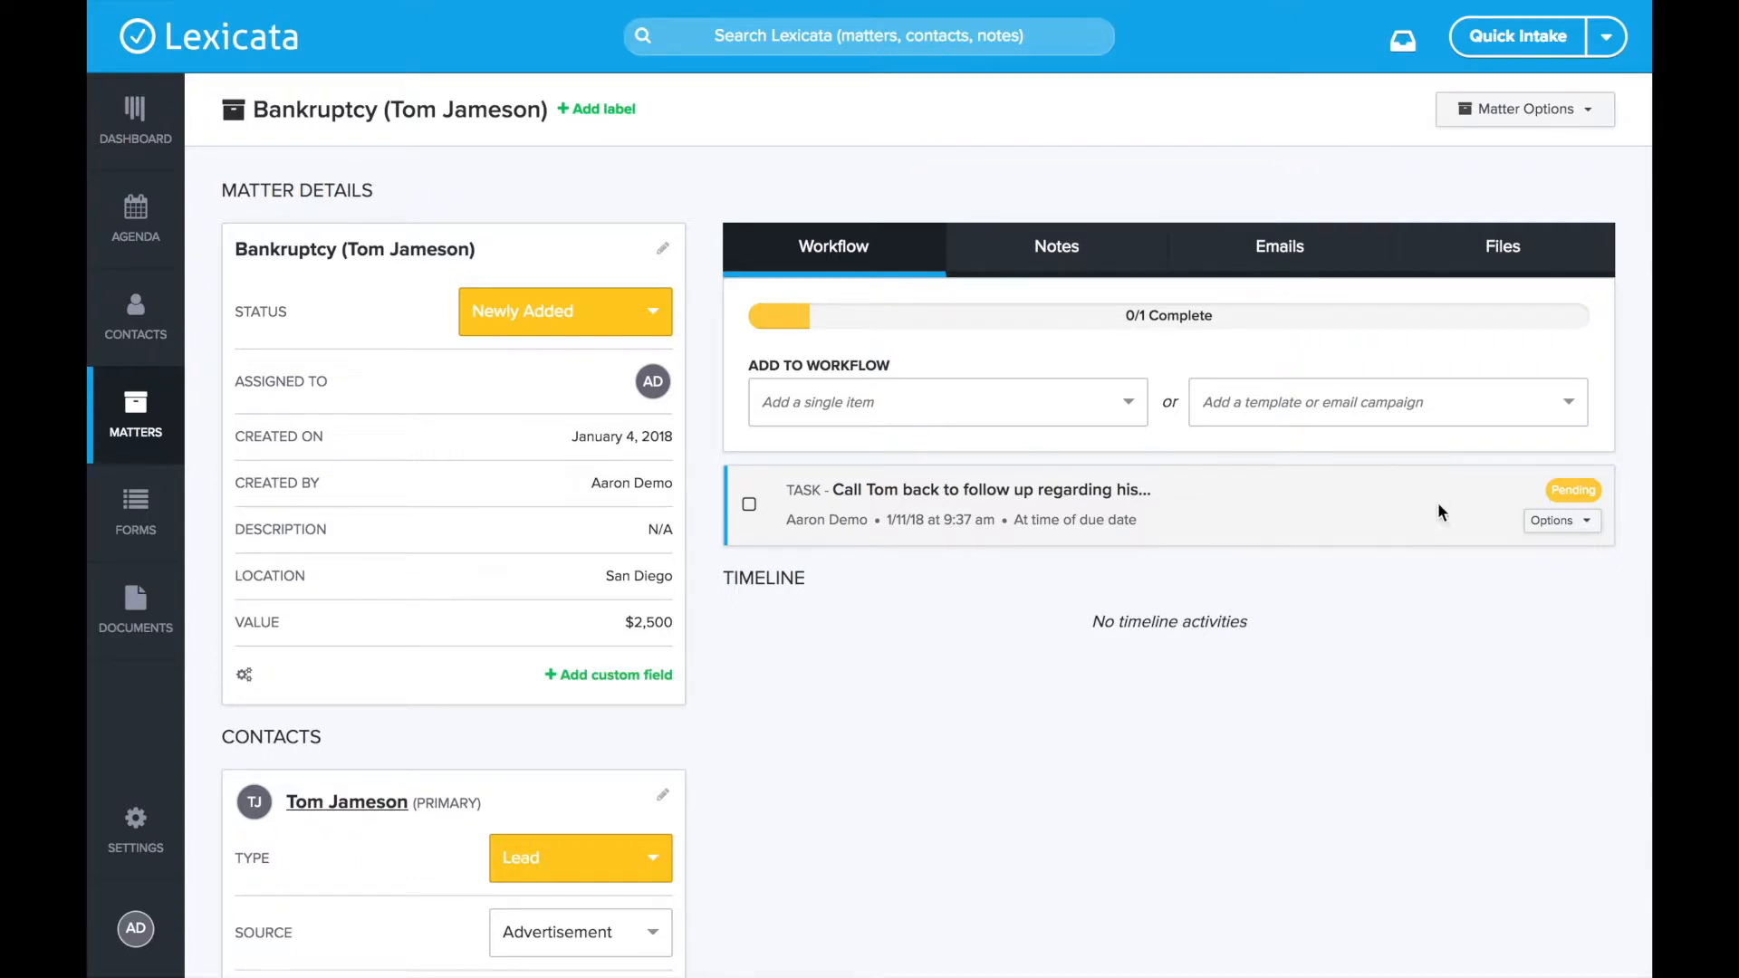
# Start scheduling an appointment in the matter's workflow, name it "Initial Consultation (In Office)" and keep the prefilled description.
pyautogui.click(907, 401)
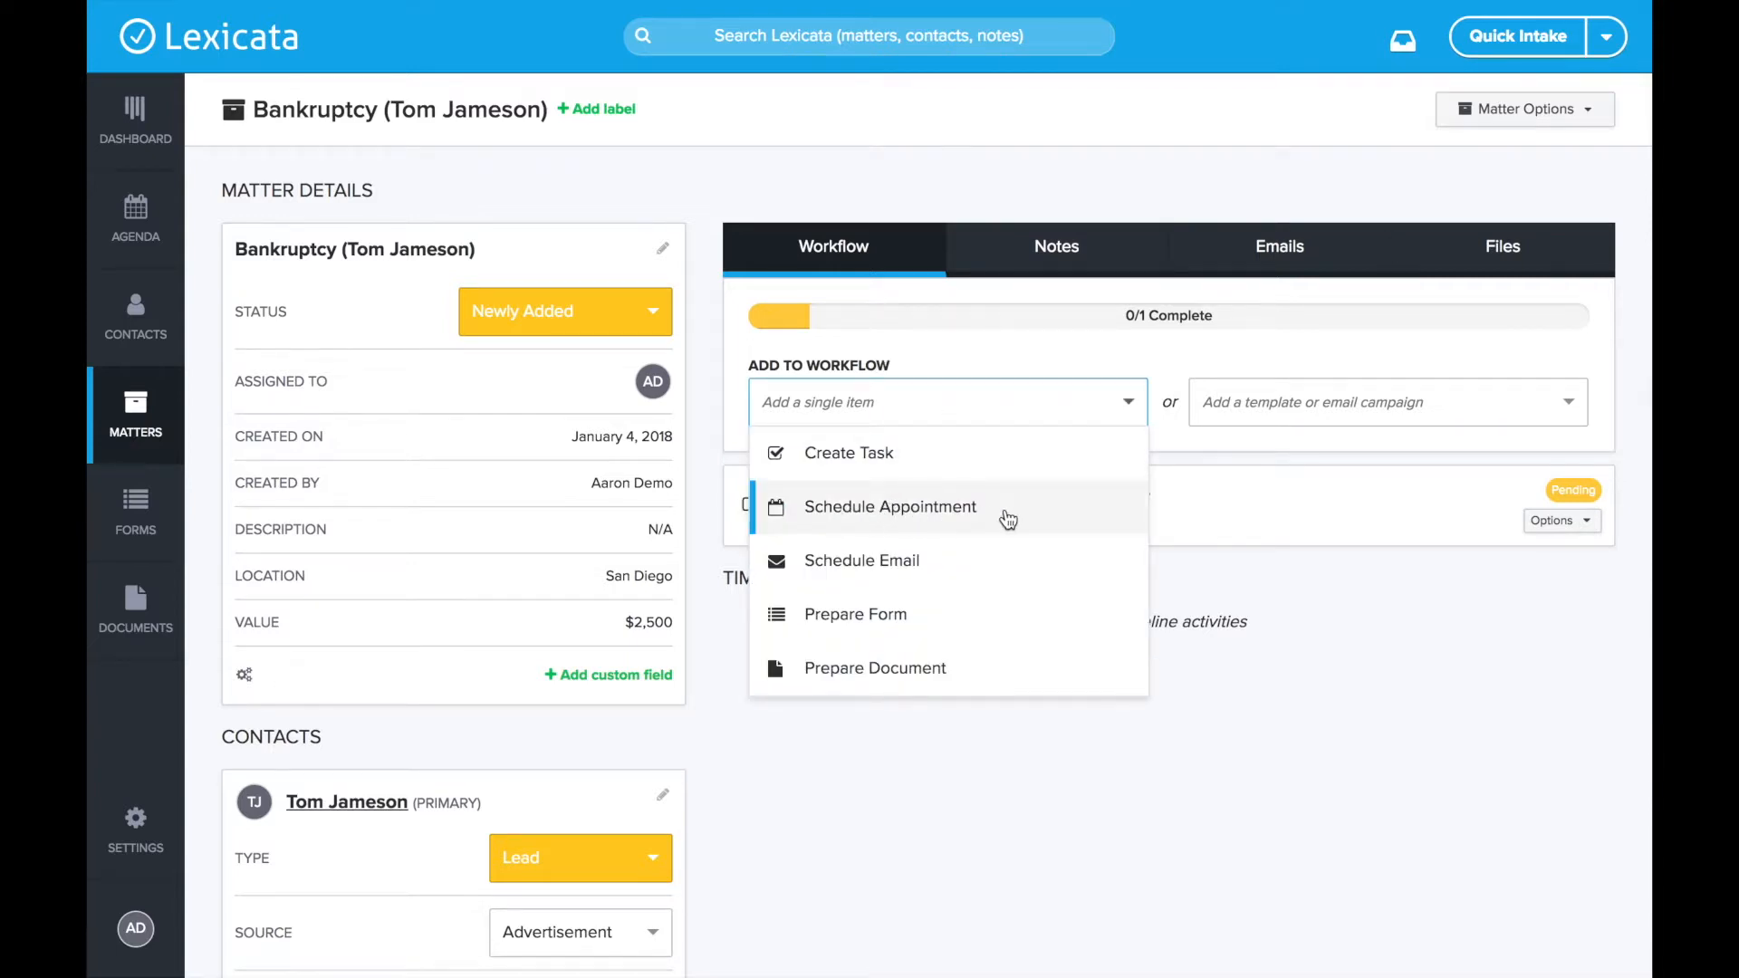
pyautogui.click(1002, 507)
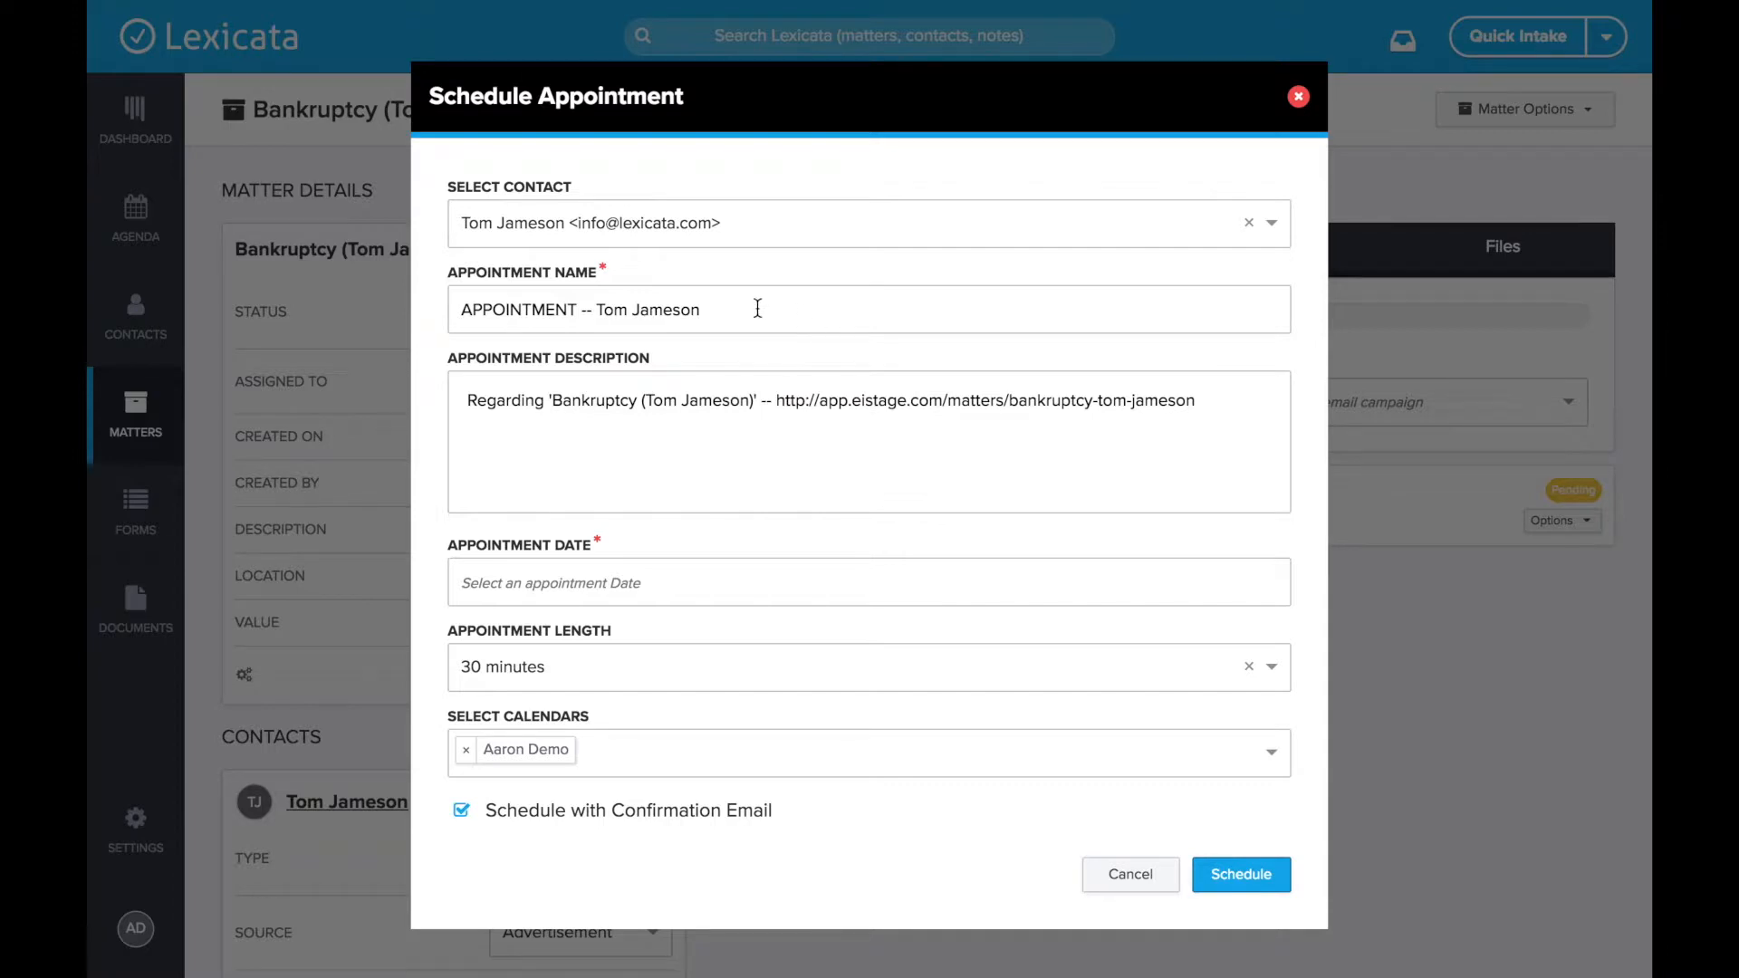
pyautogui.moveTo(450, 183); pyautogui.dragTo(632, 181)
pyautogui.click(633, 186)
pyautogui.click(849, 229)
pyautogui.click(774, 182)
pyautogui.moveTo(730, 315); pyautogui.dragTo(442, 311)
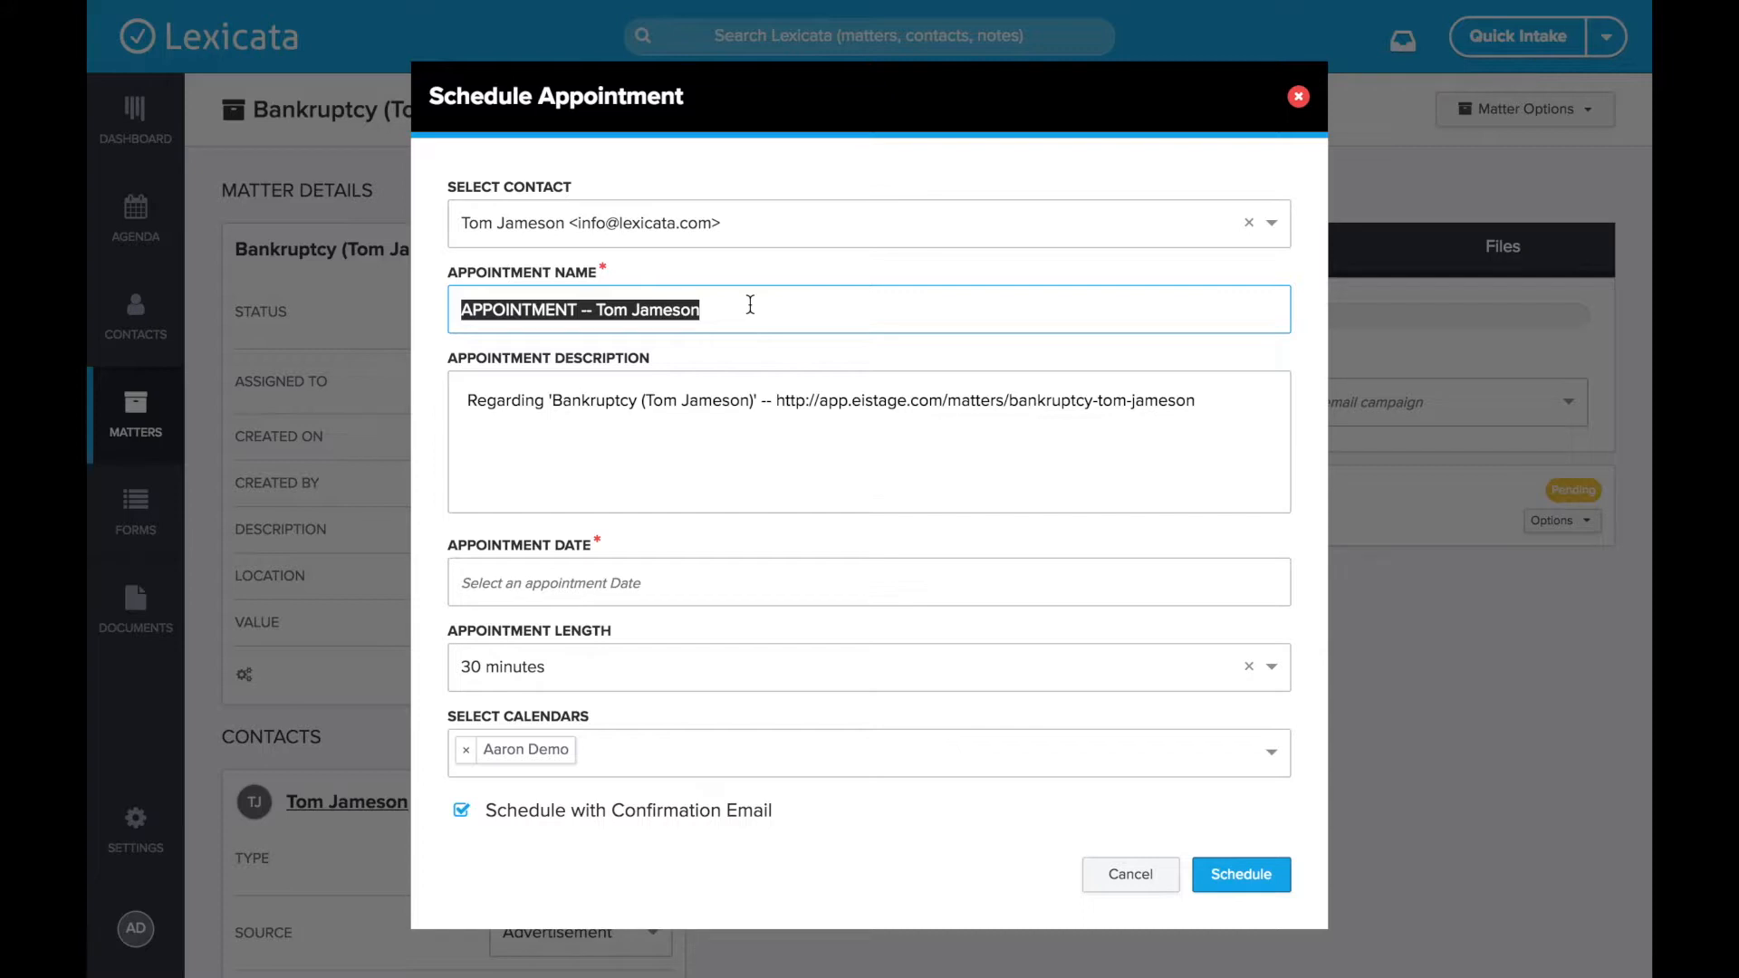
pyautogui.write('Initial Consultation (In Of')
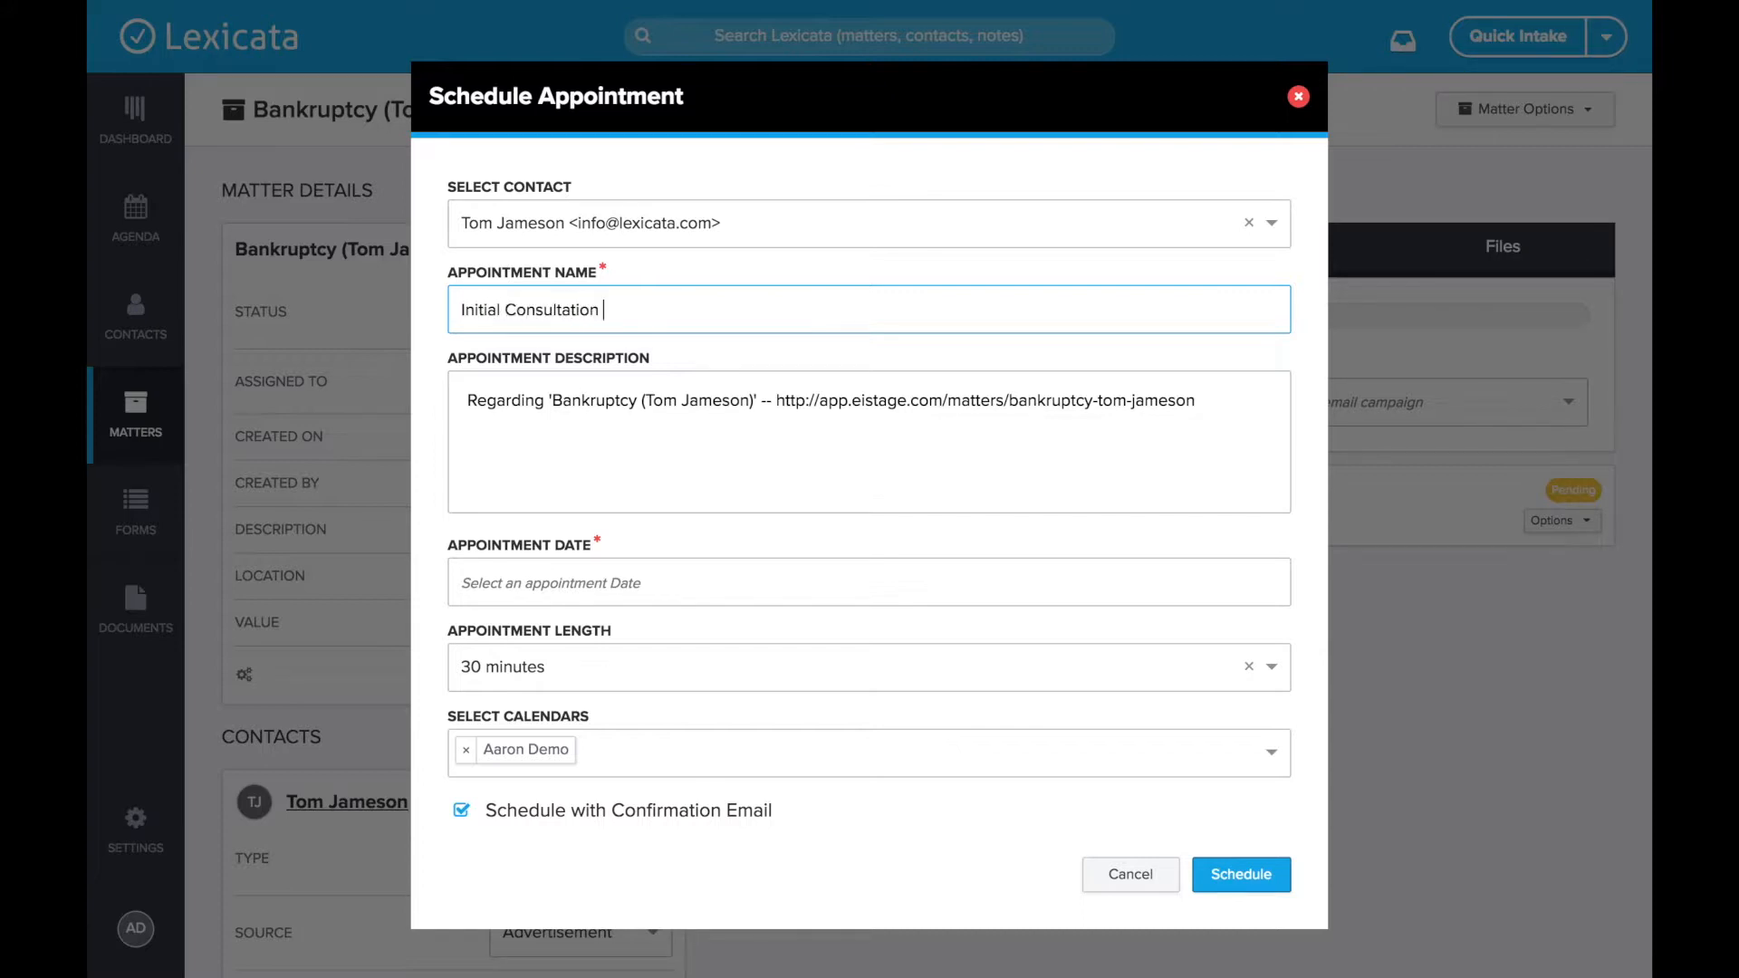
pyautogui.write('fice)')
pyautogui.click(468, 403)
pyautogui.moveTo(468, 402); pyautogui.dragTo(1263, 398)
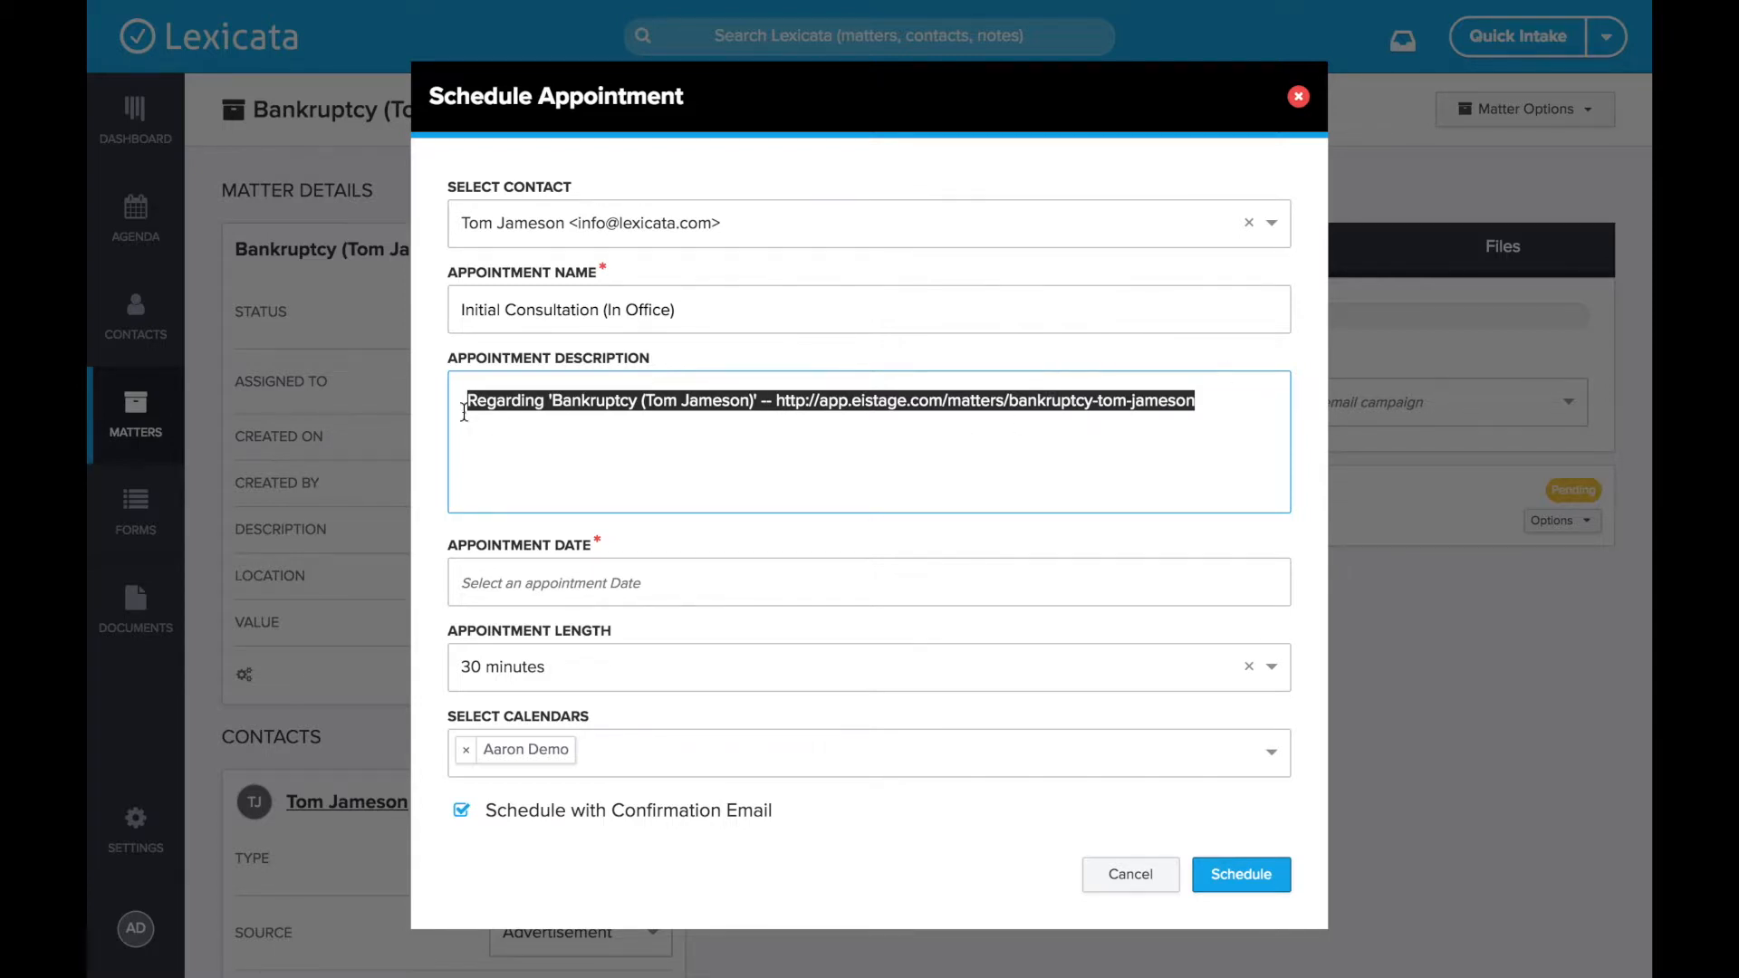
pyautogui.click(815, 446)
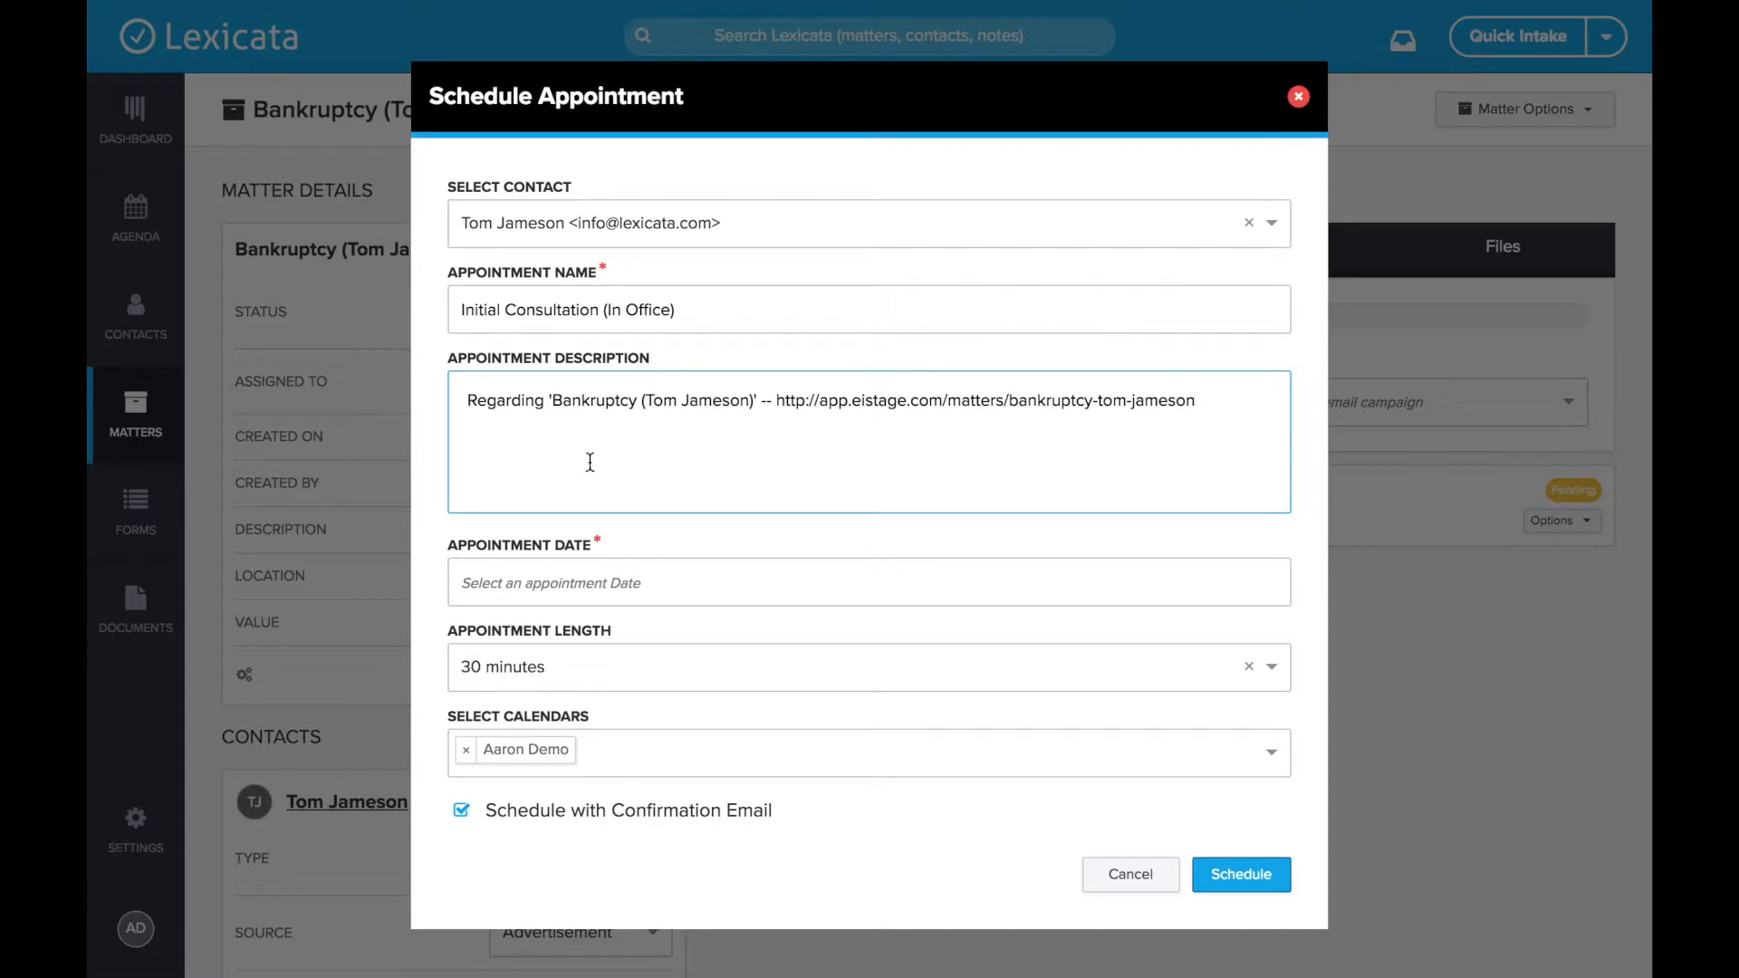
# Set the appointment date to 01/18/2018 at 9:00 AM.
pyautogui.scroll(-1, 590, 462)
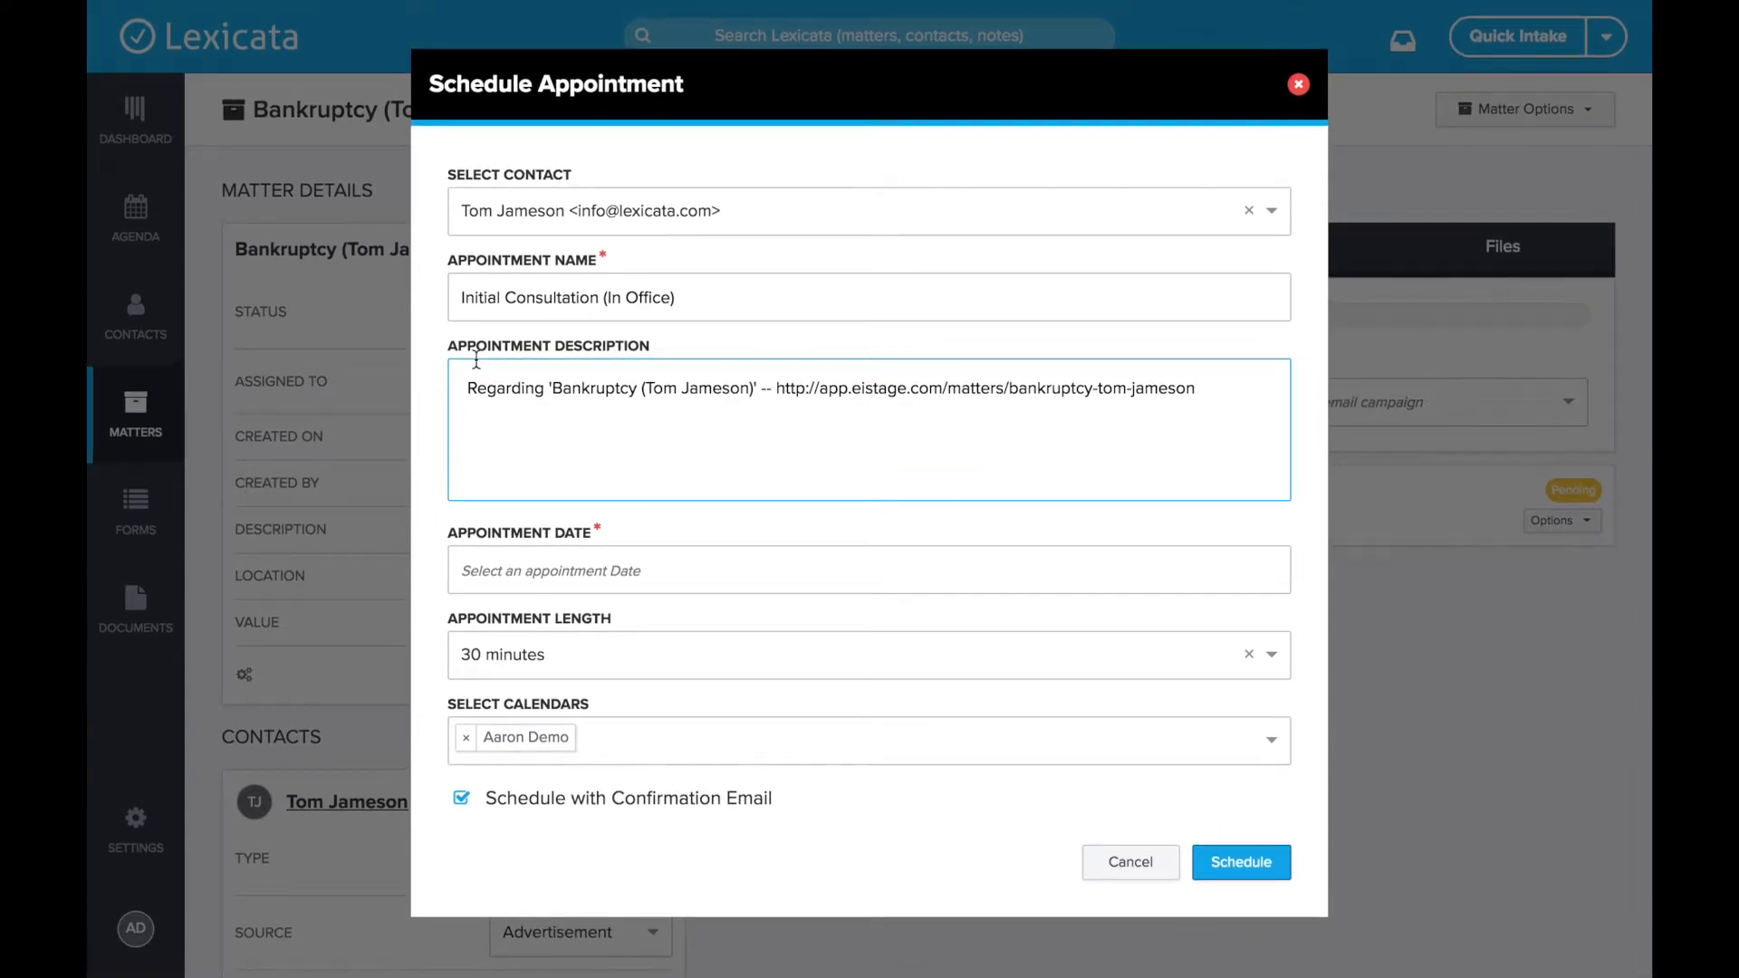
pyautogui.click(479, 566)
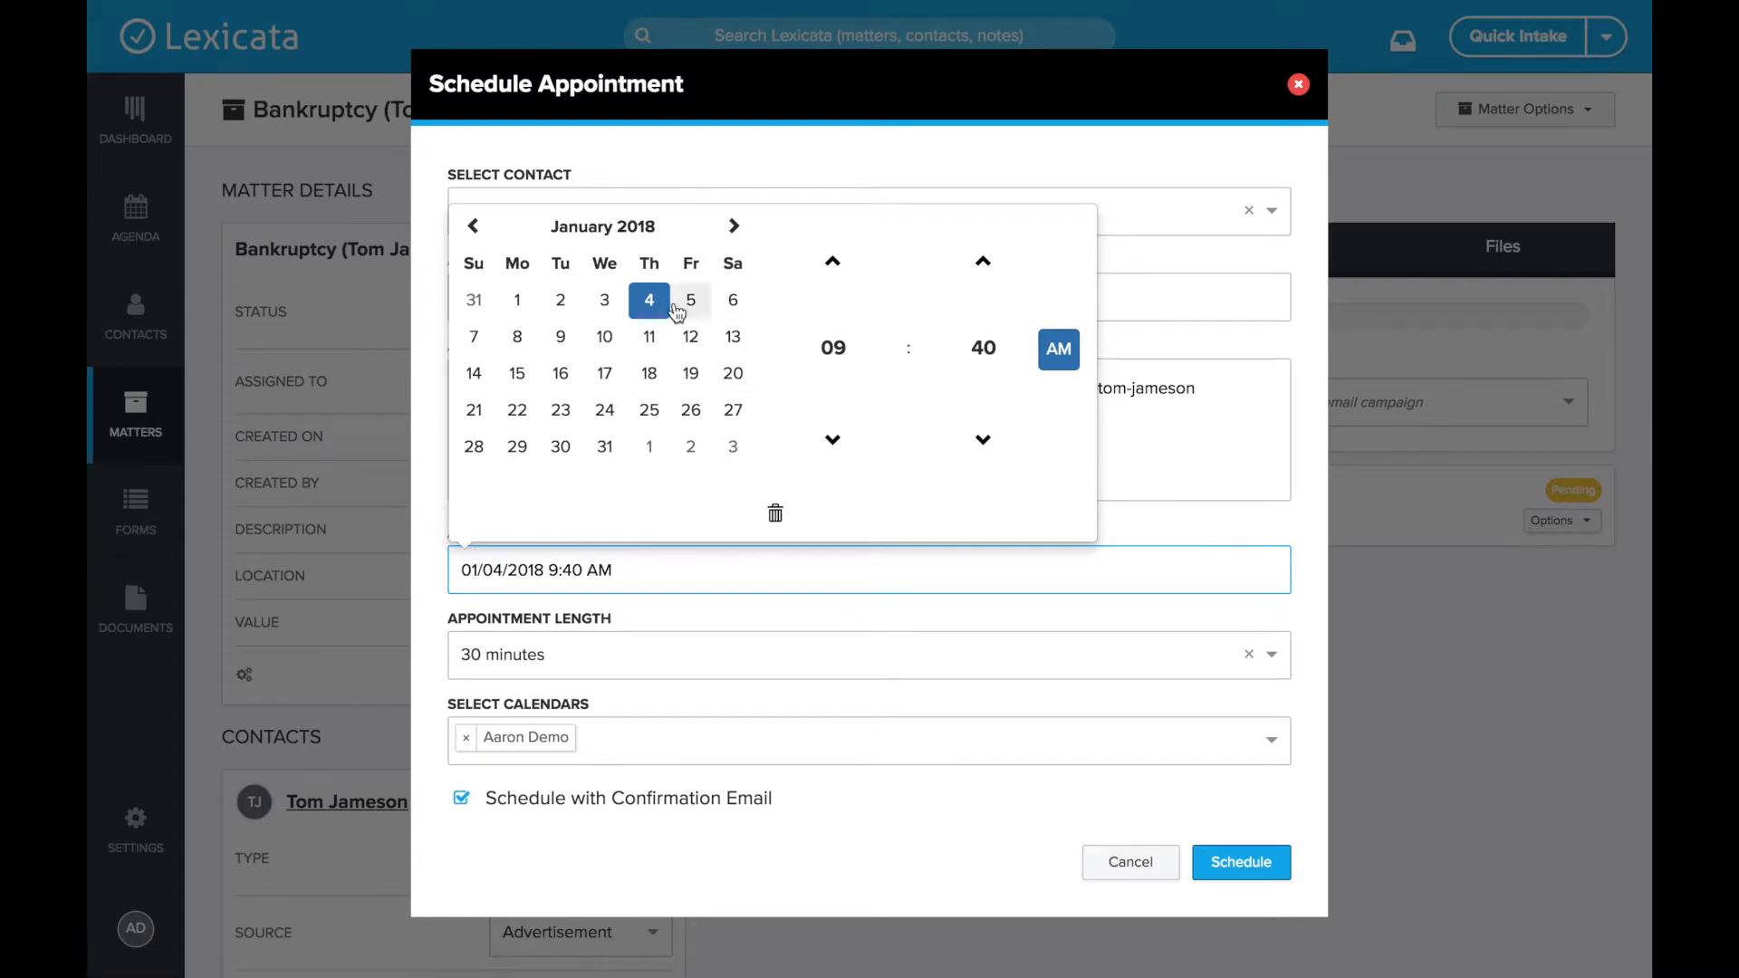
pyautogui.click(649, 375)
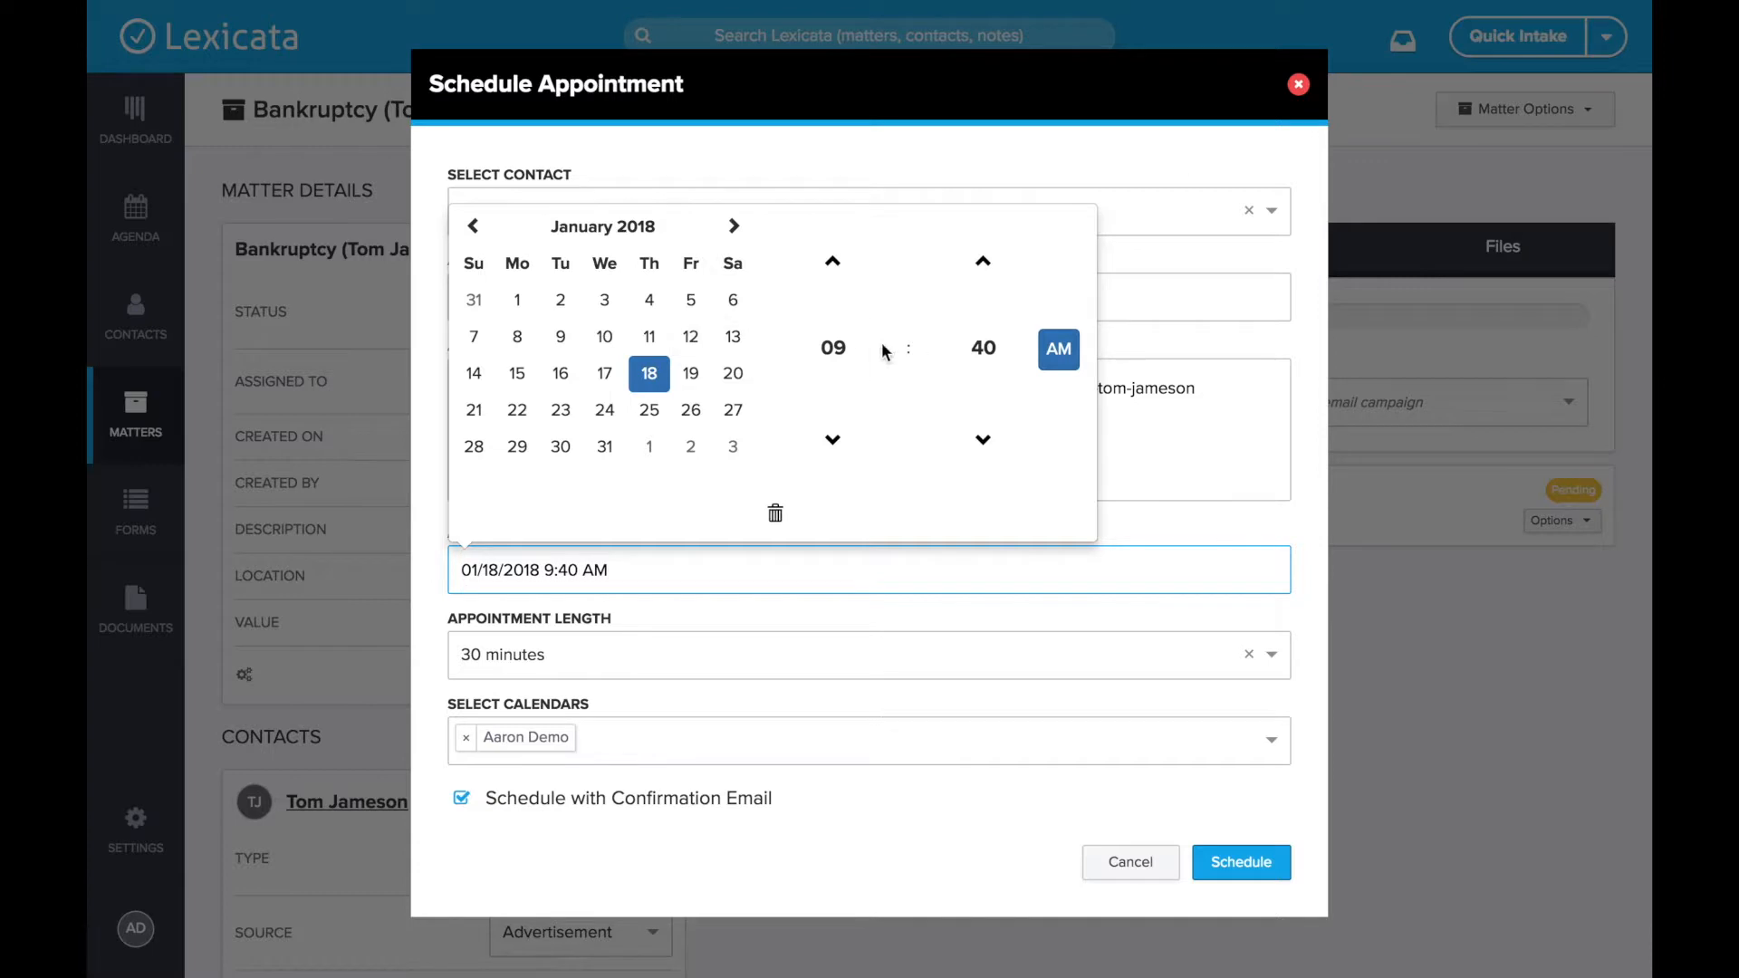
pyautogui.click(960, 349)
pyautogui.click(844, 258)
pyautogui.click(858, 161)
# Set the appointment length to 1 hour and check which calendars it is assigned to.
pyautogui.click(528, 664)
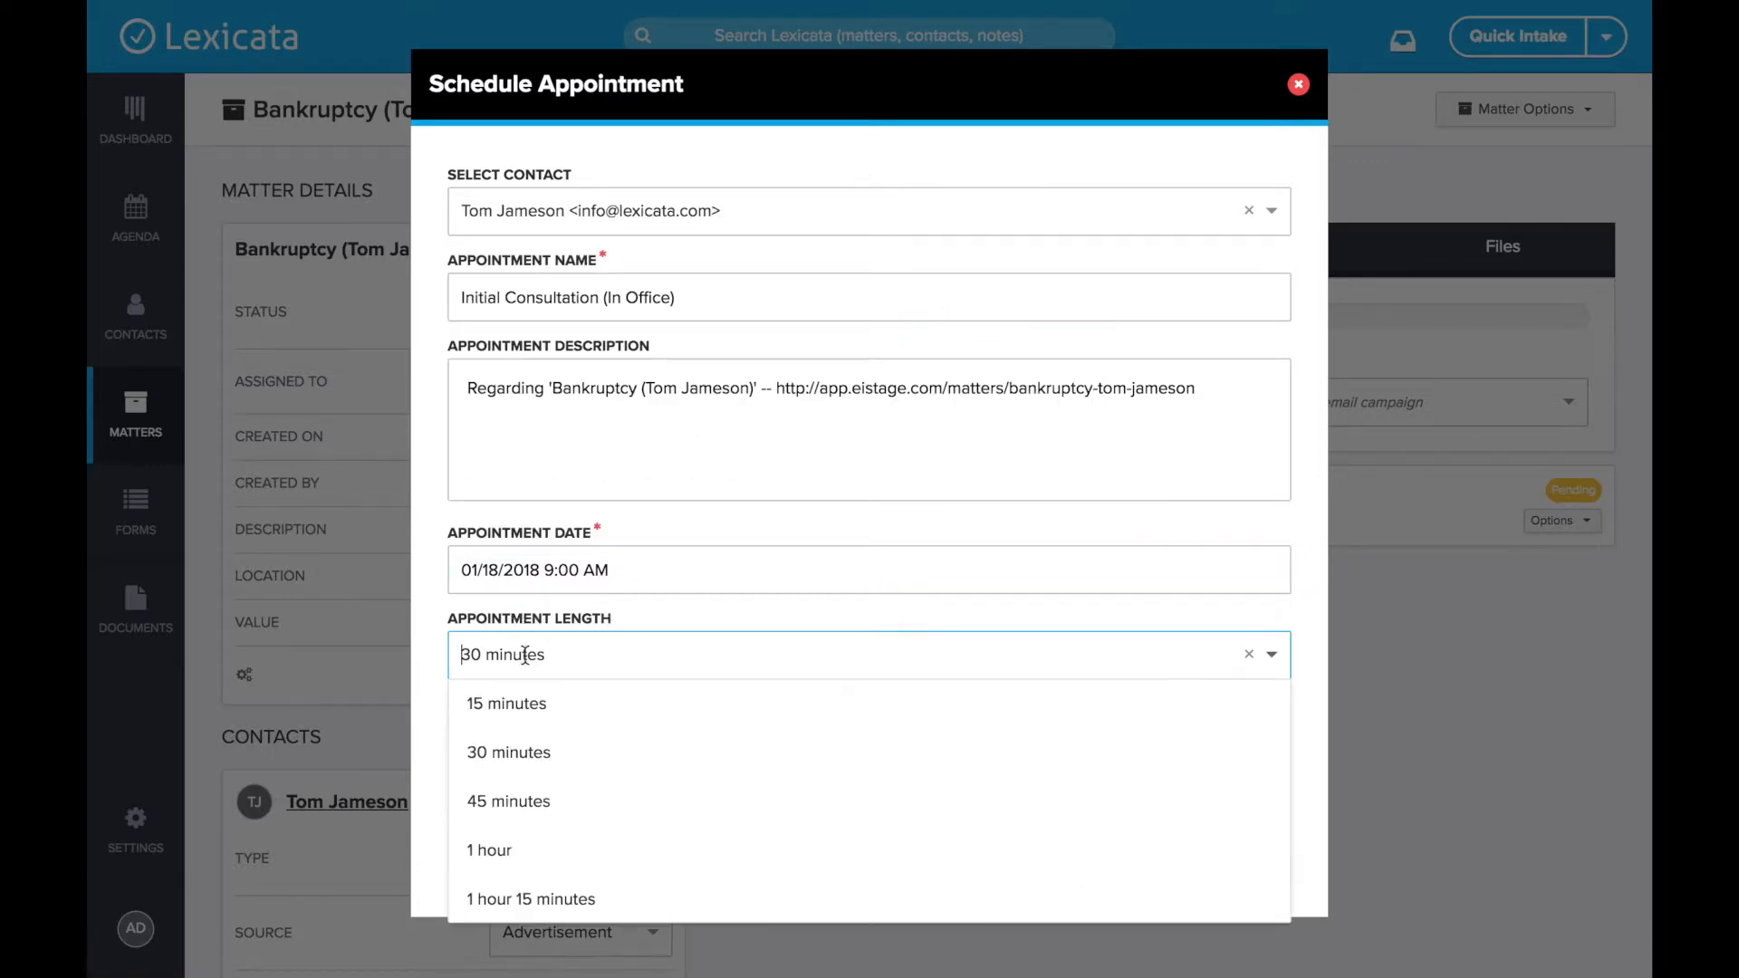
pyautogui.click(524, 854)
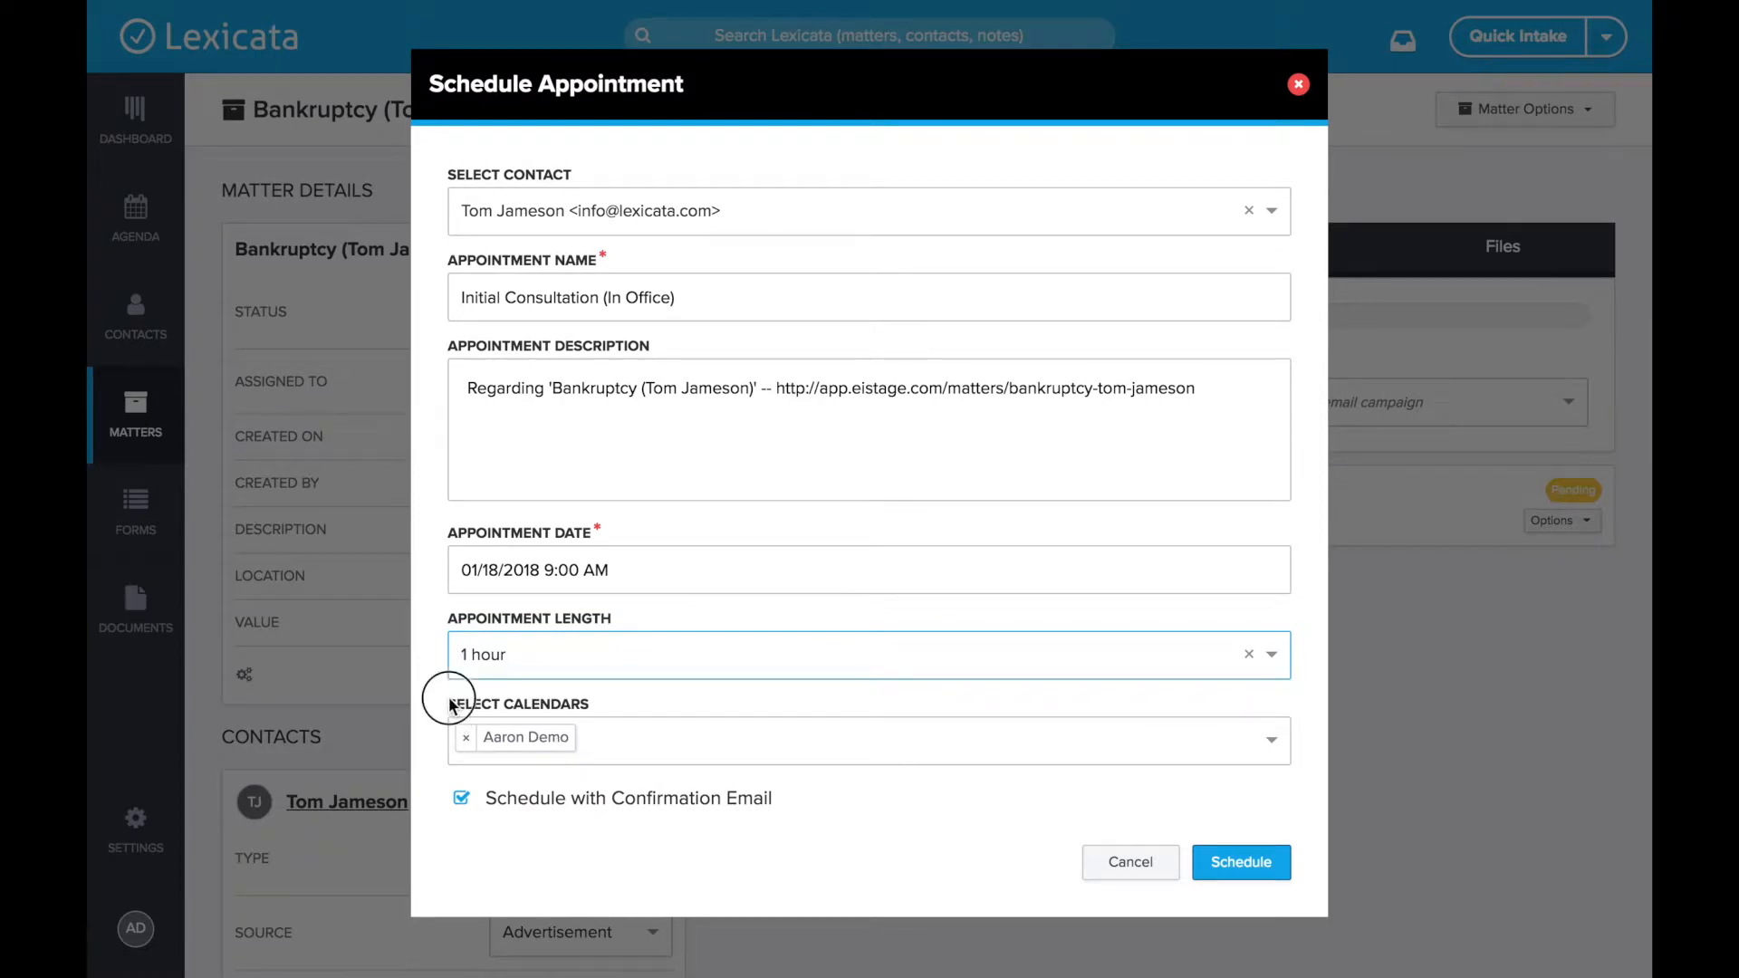
pyautogui.moveTo(451, 704); pyautogui.dragTo(622, 698)
pyautogui.click(627, 697)
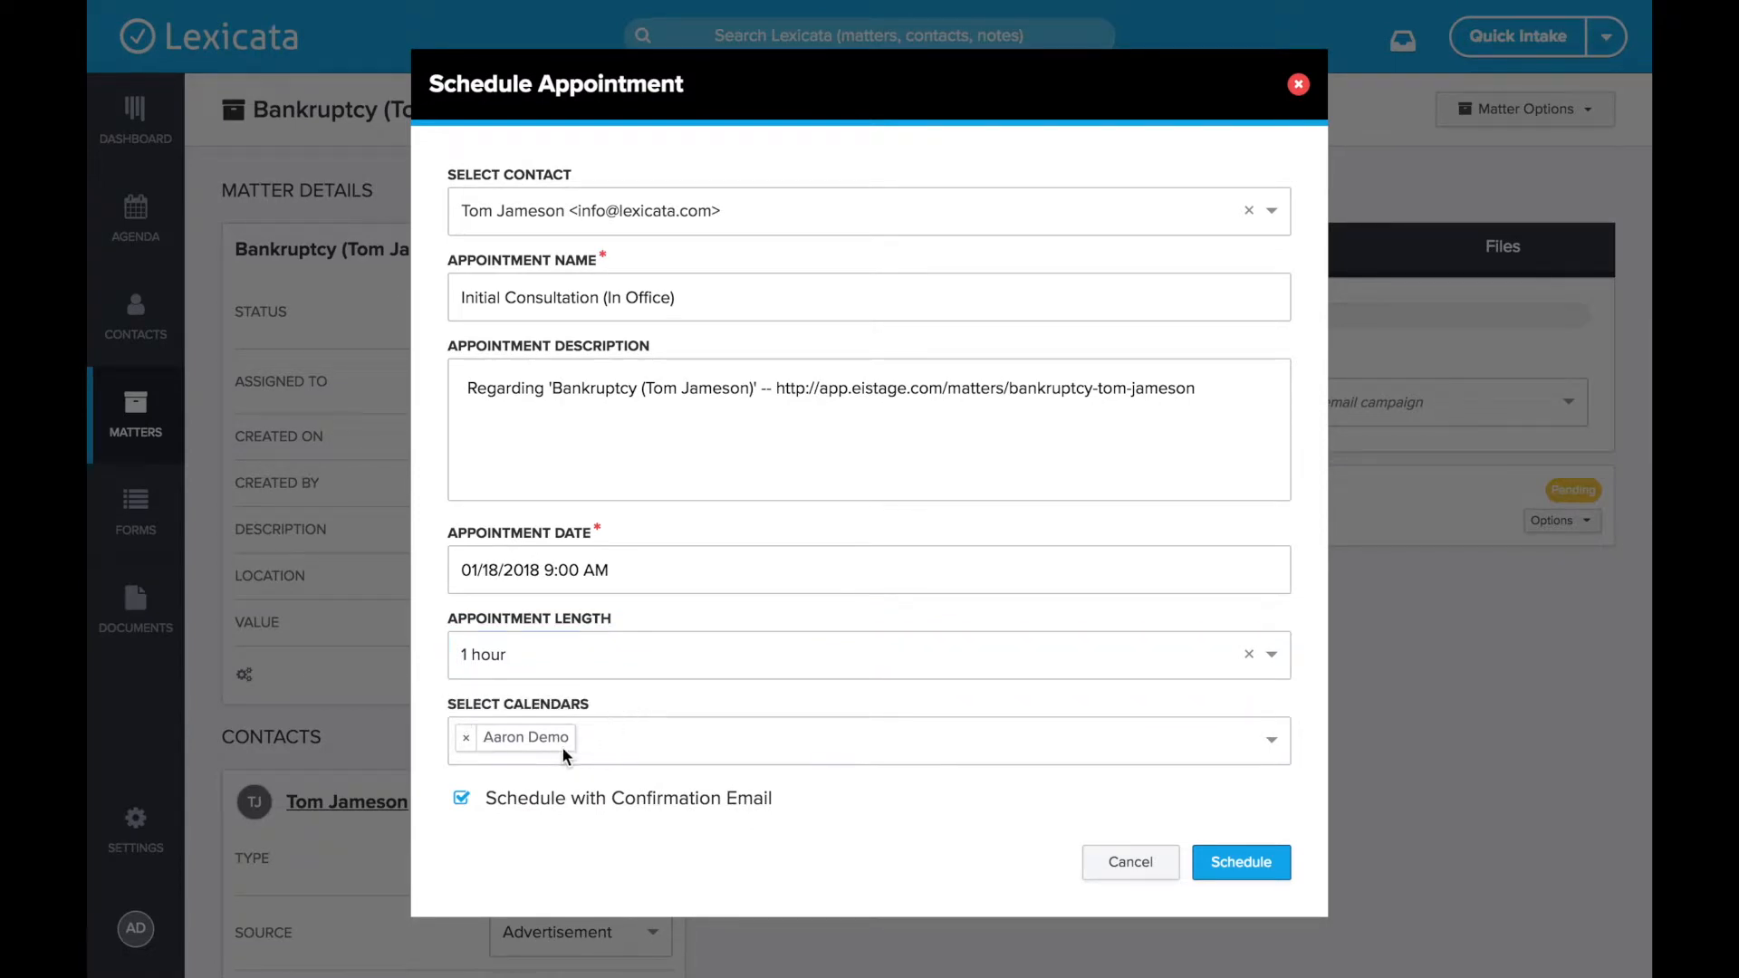
pyautogui.click(622, 748)
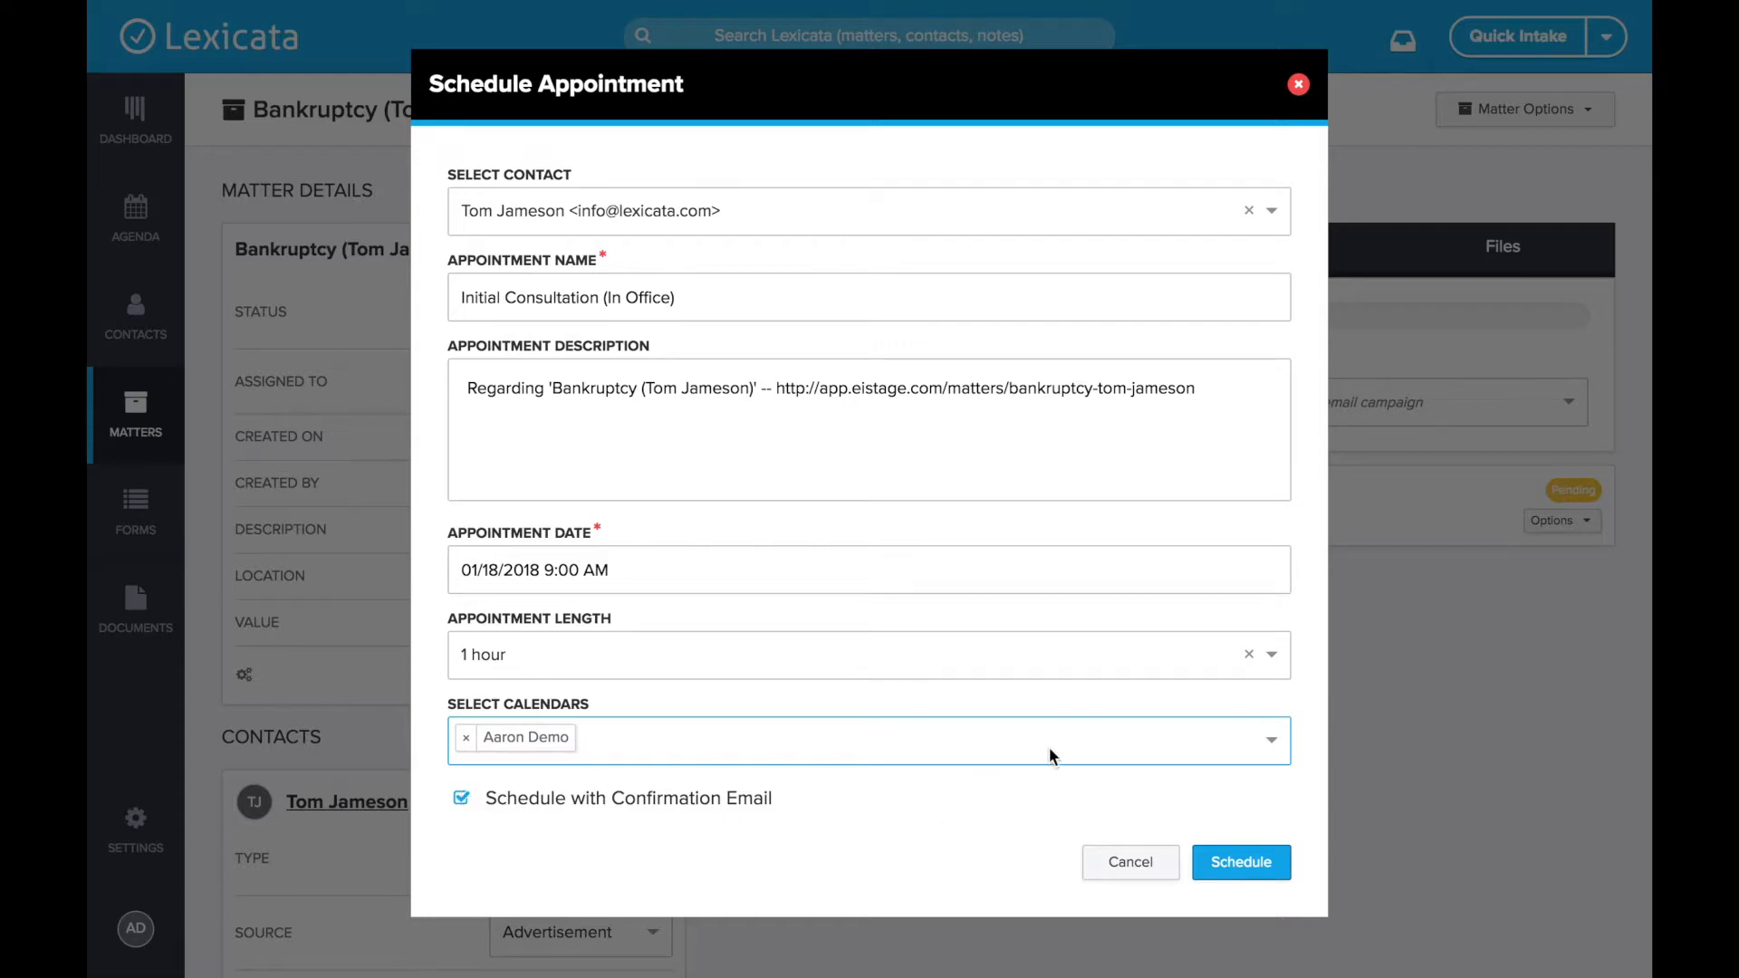
# Schedule the initial consultation with a confirmation email, keeping the "Appointment Confirmation Email" template.
pyautogui.click(1271, 870)
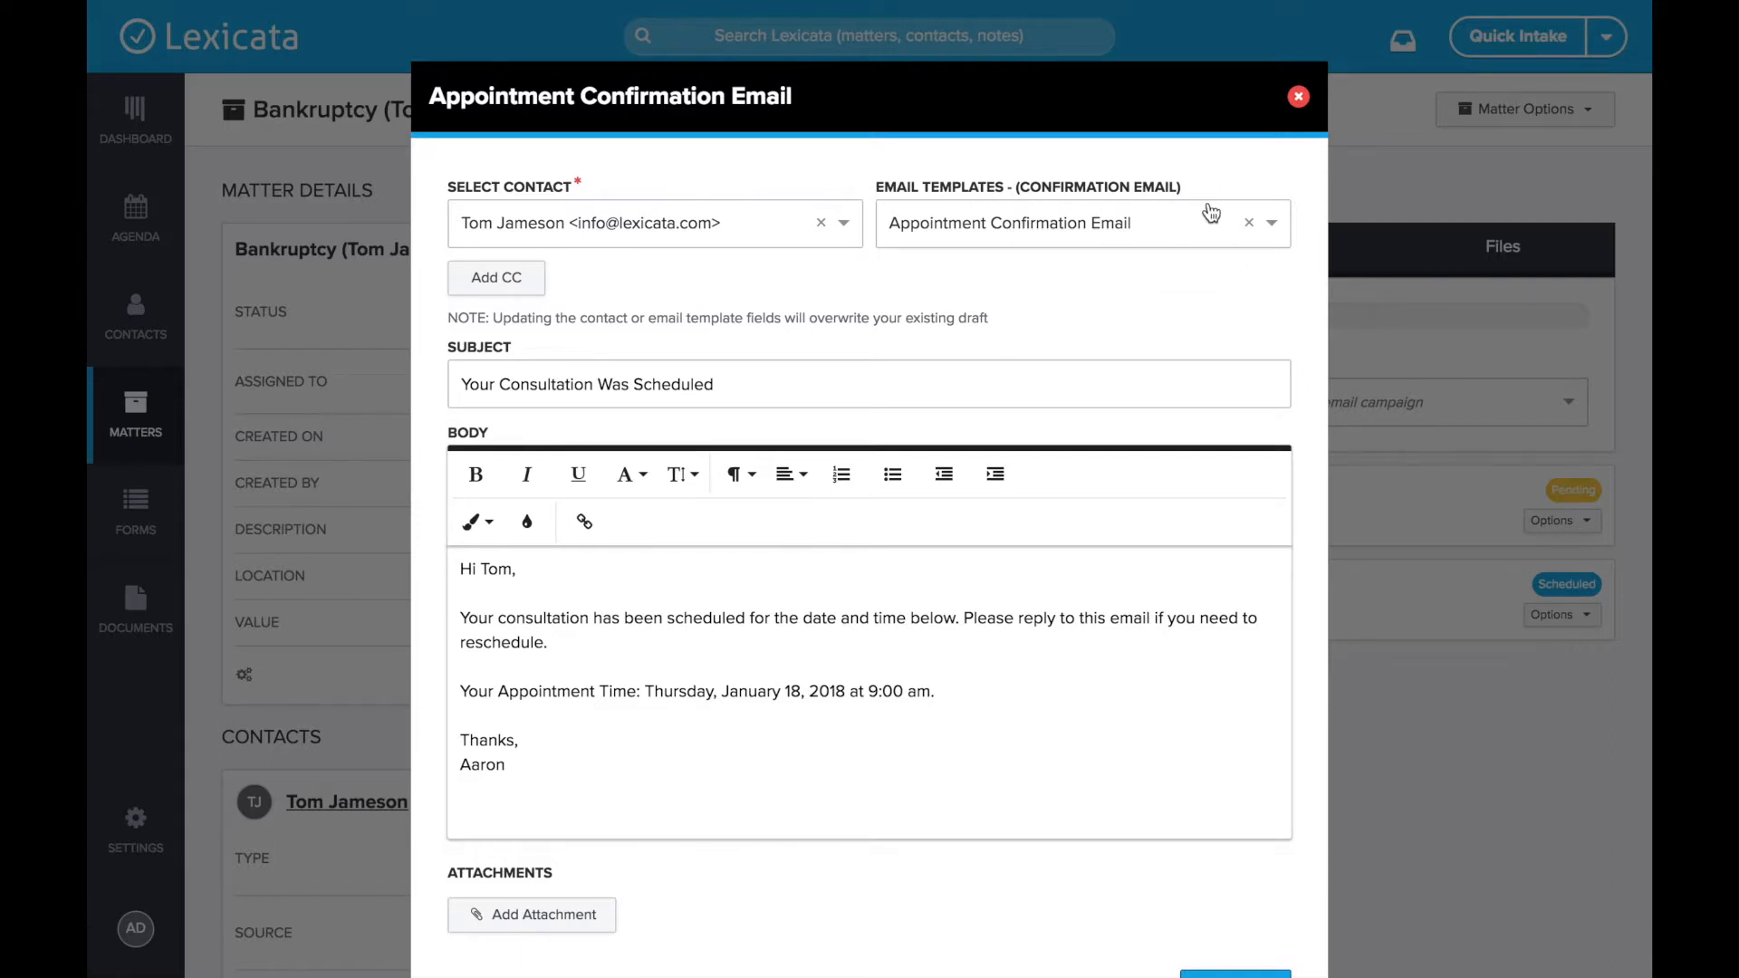
pyautogui.click(1026, 232)
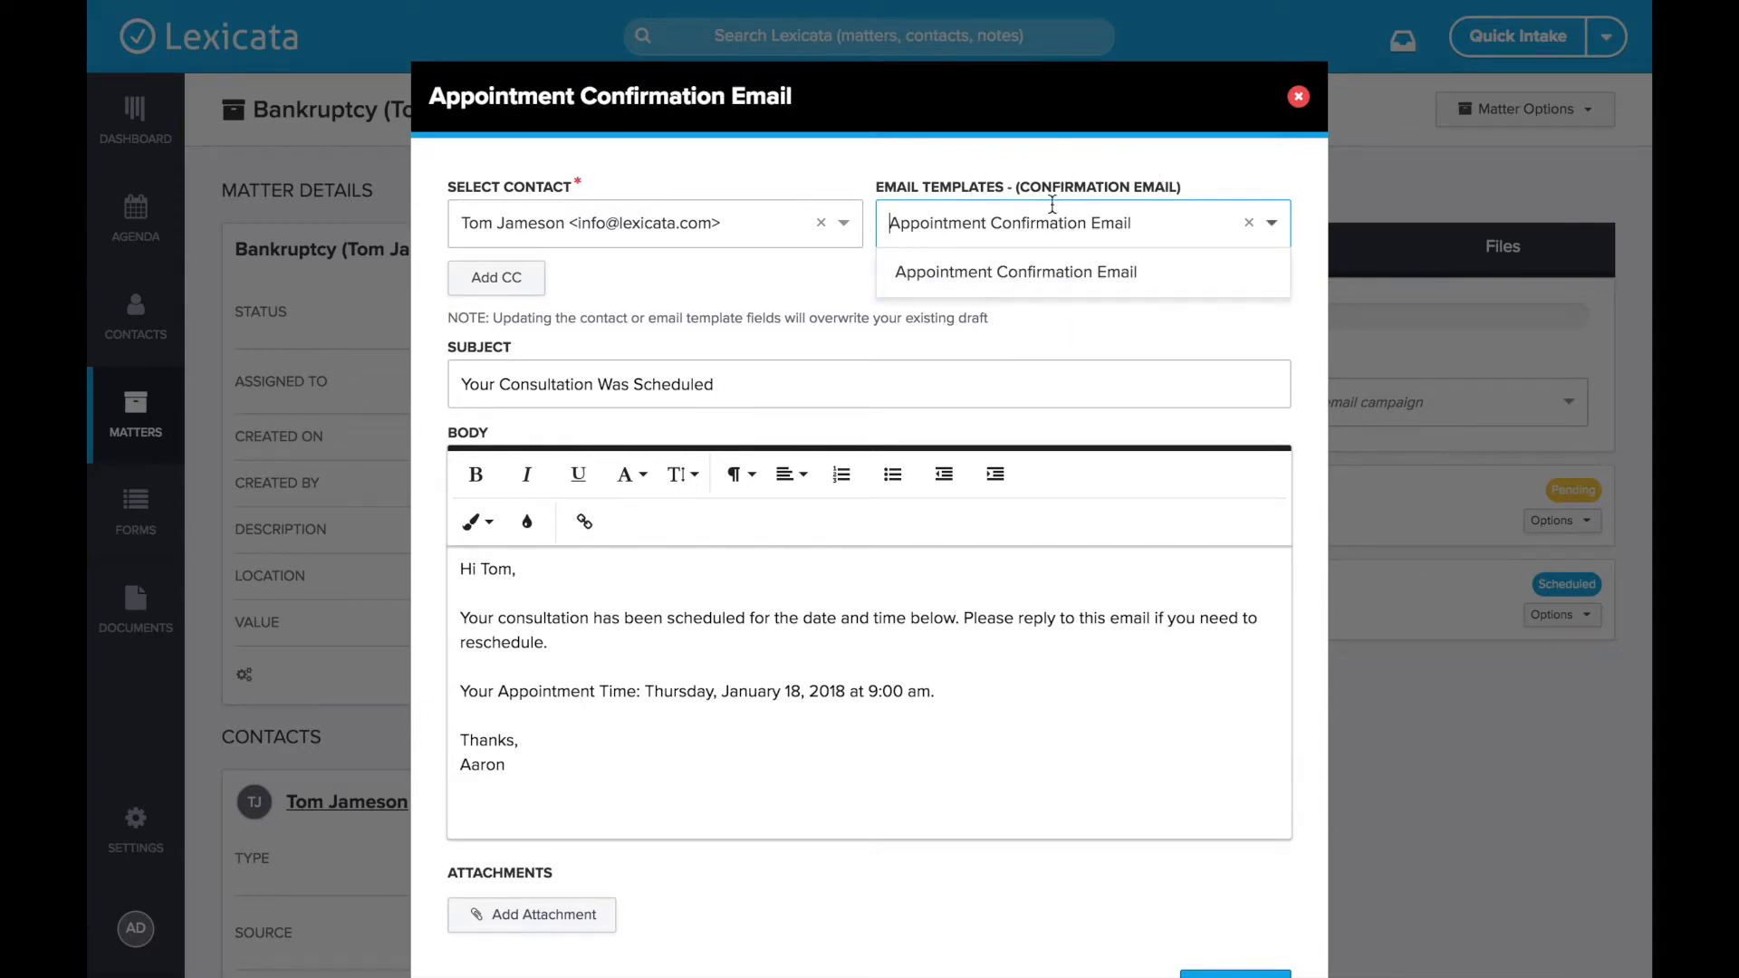
pyautogui.click(1048, 184)
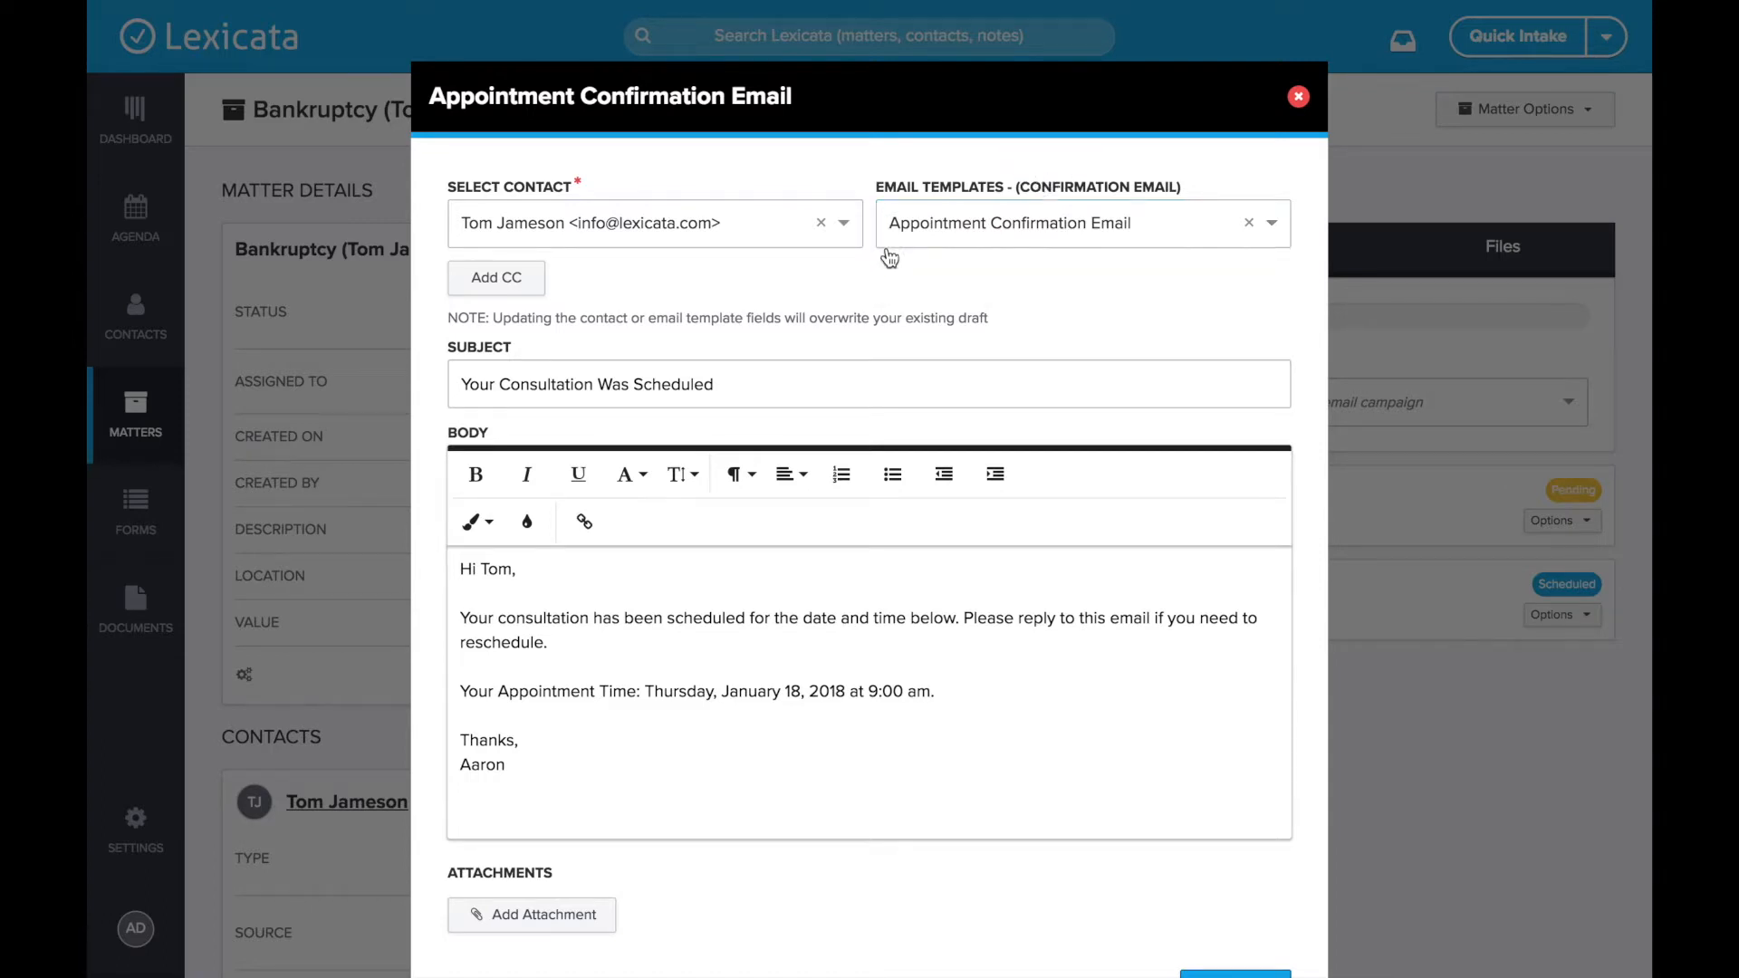
pyautogui.scroll(-1, 697, 362)
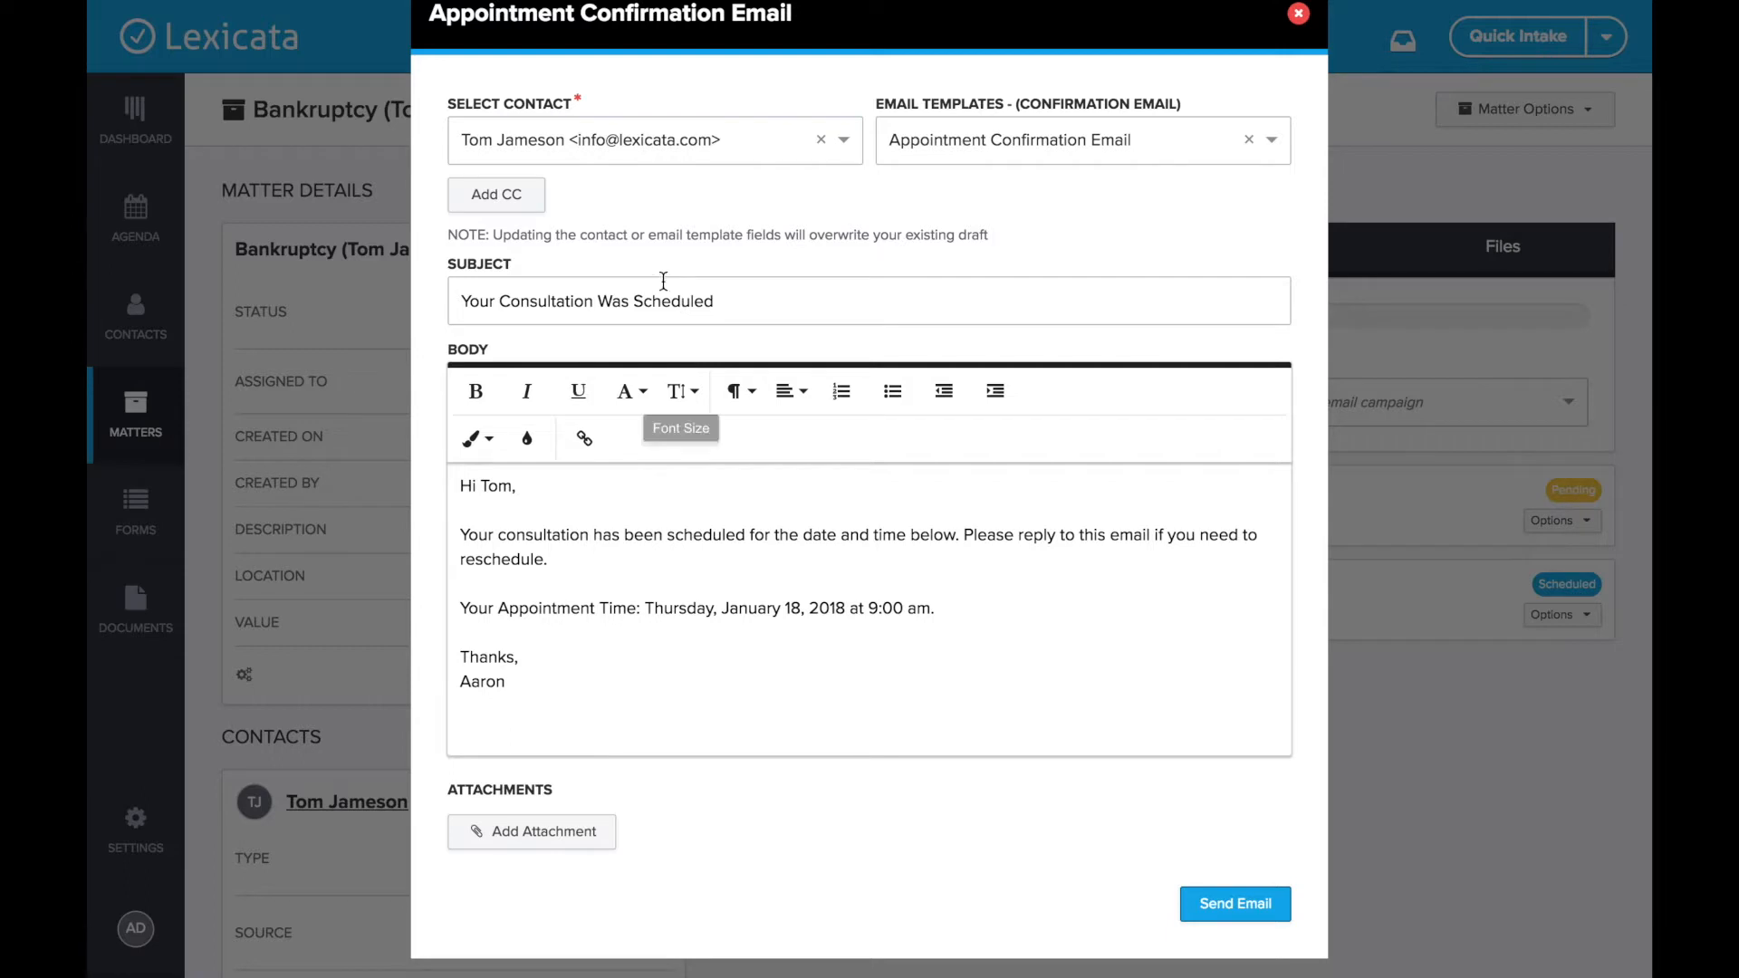
# Check the client greeting and appointment time in the confirmation email's body and send the email.
pyautogui.click(607, 553)
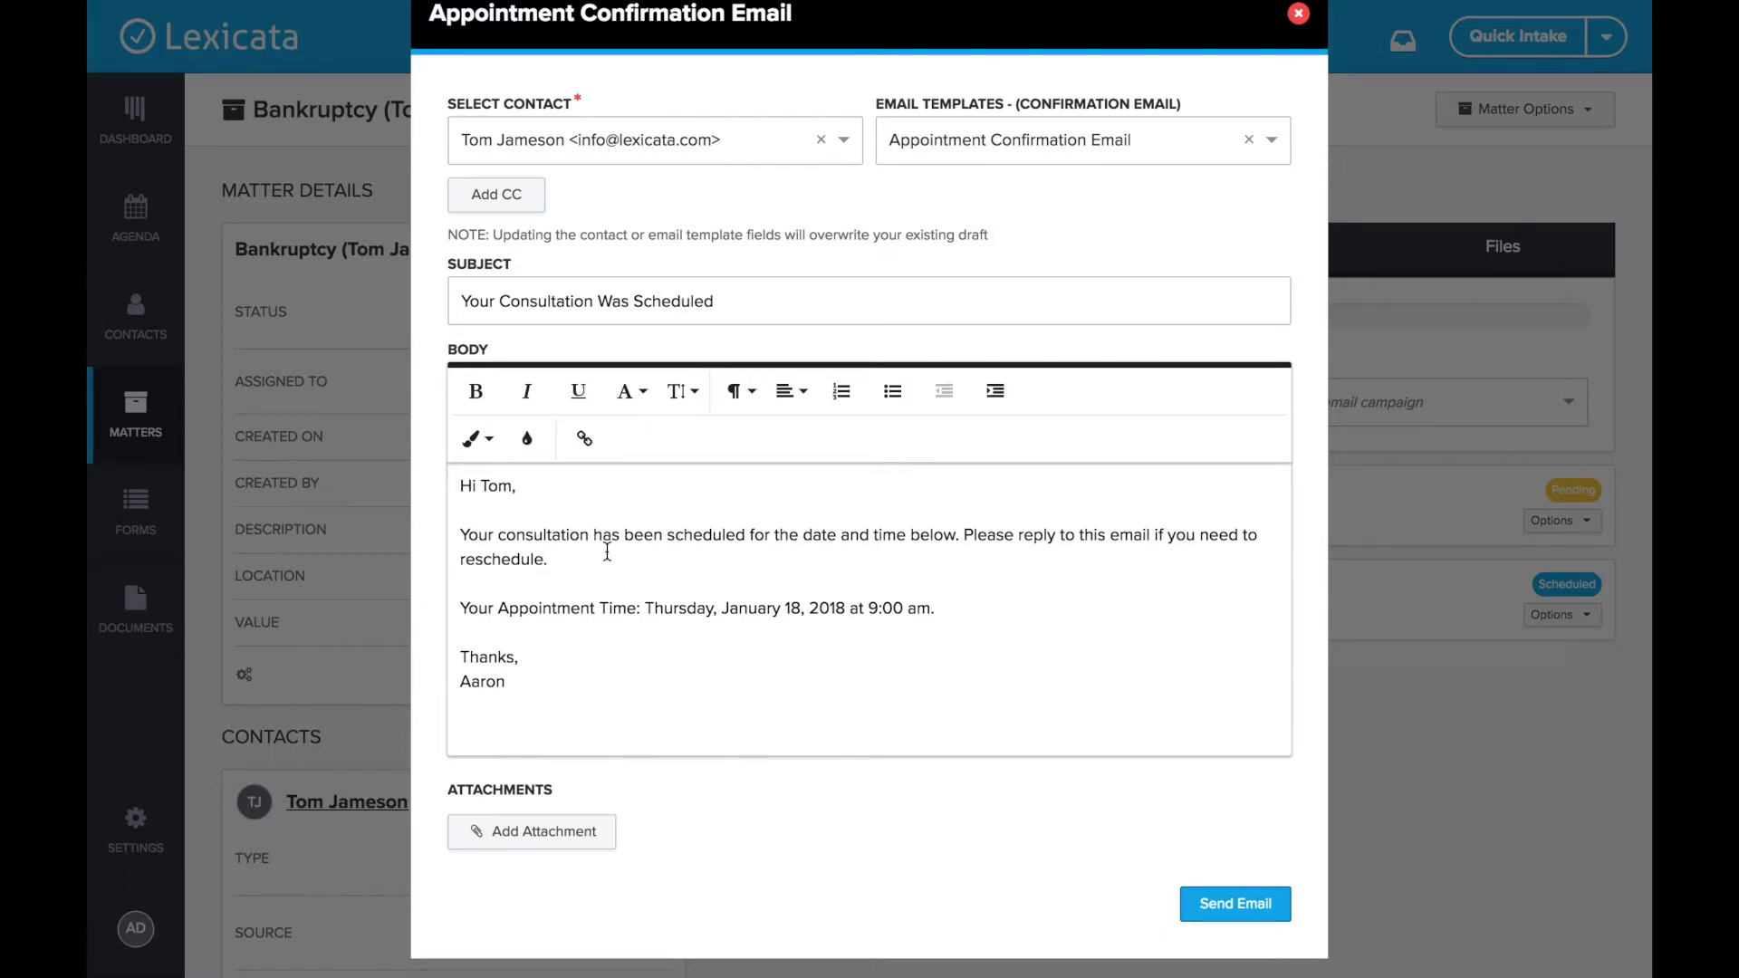
pyautogui.scroll(-1, 751, 602)
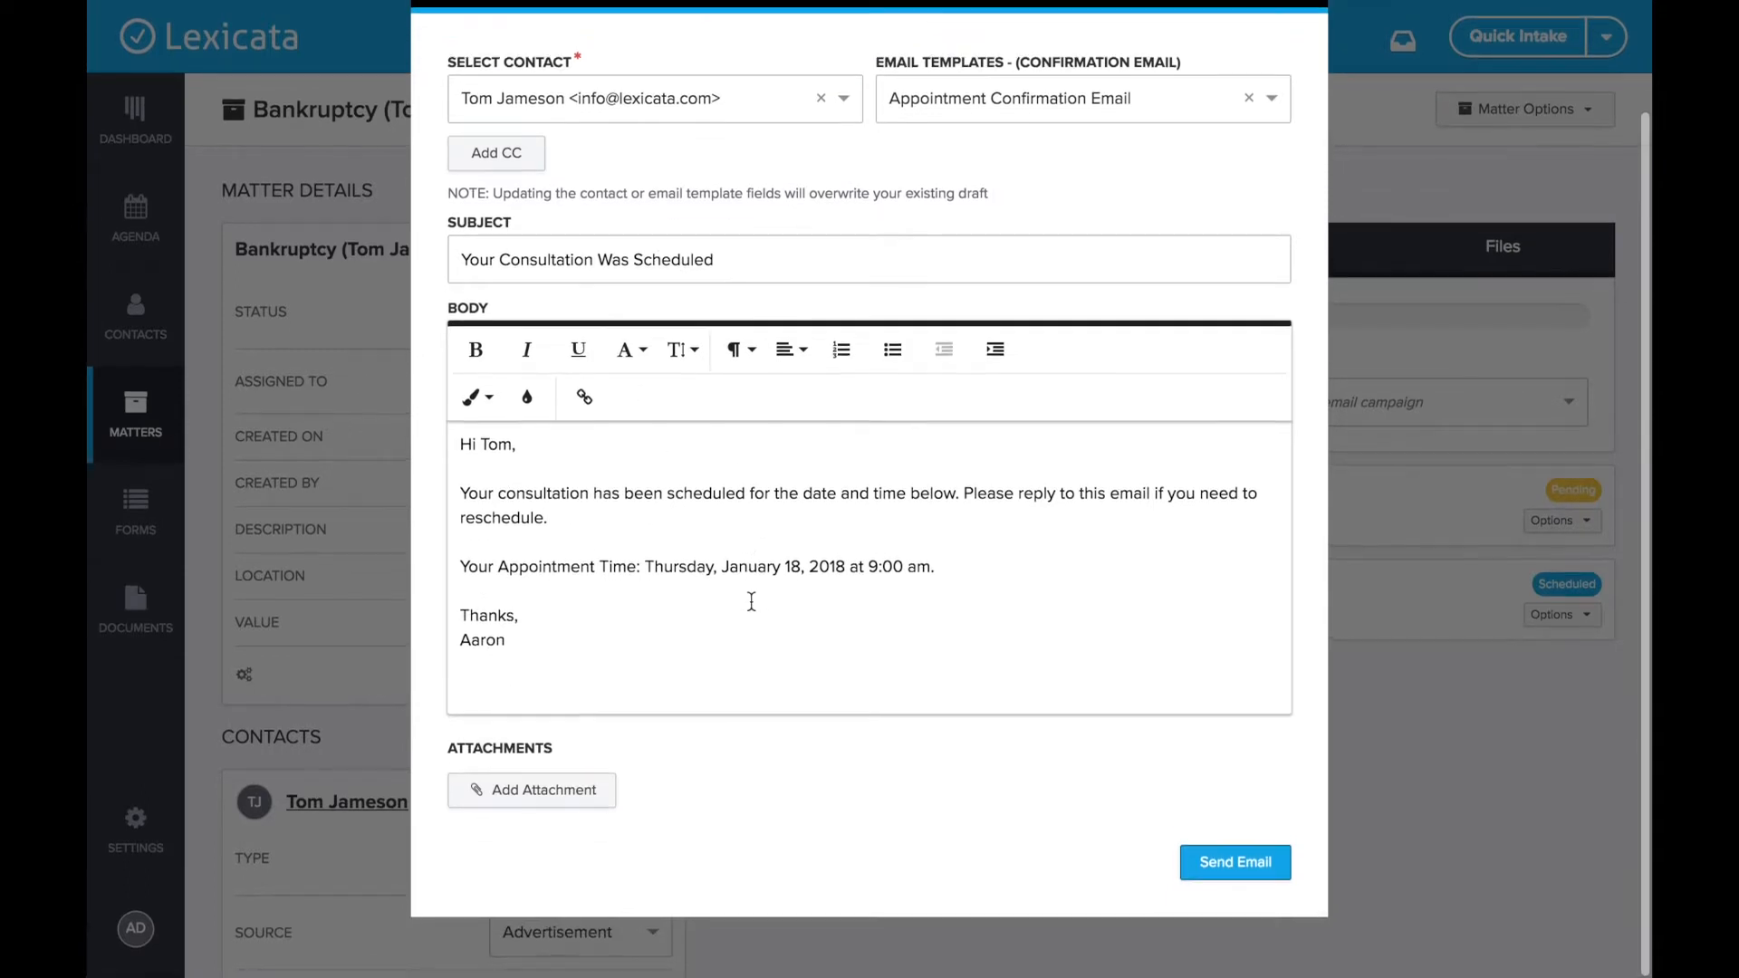
pyautogui.click(484, 447)
pyautogui.moveTo(485, 447); pyautogui.dragTo(561, 448)
pyautogui.click(560, 449)
pyautogui.moveTo(639, 571); pyautogui.dragTo(986, 579)
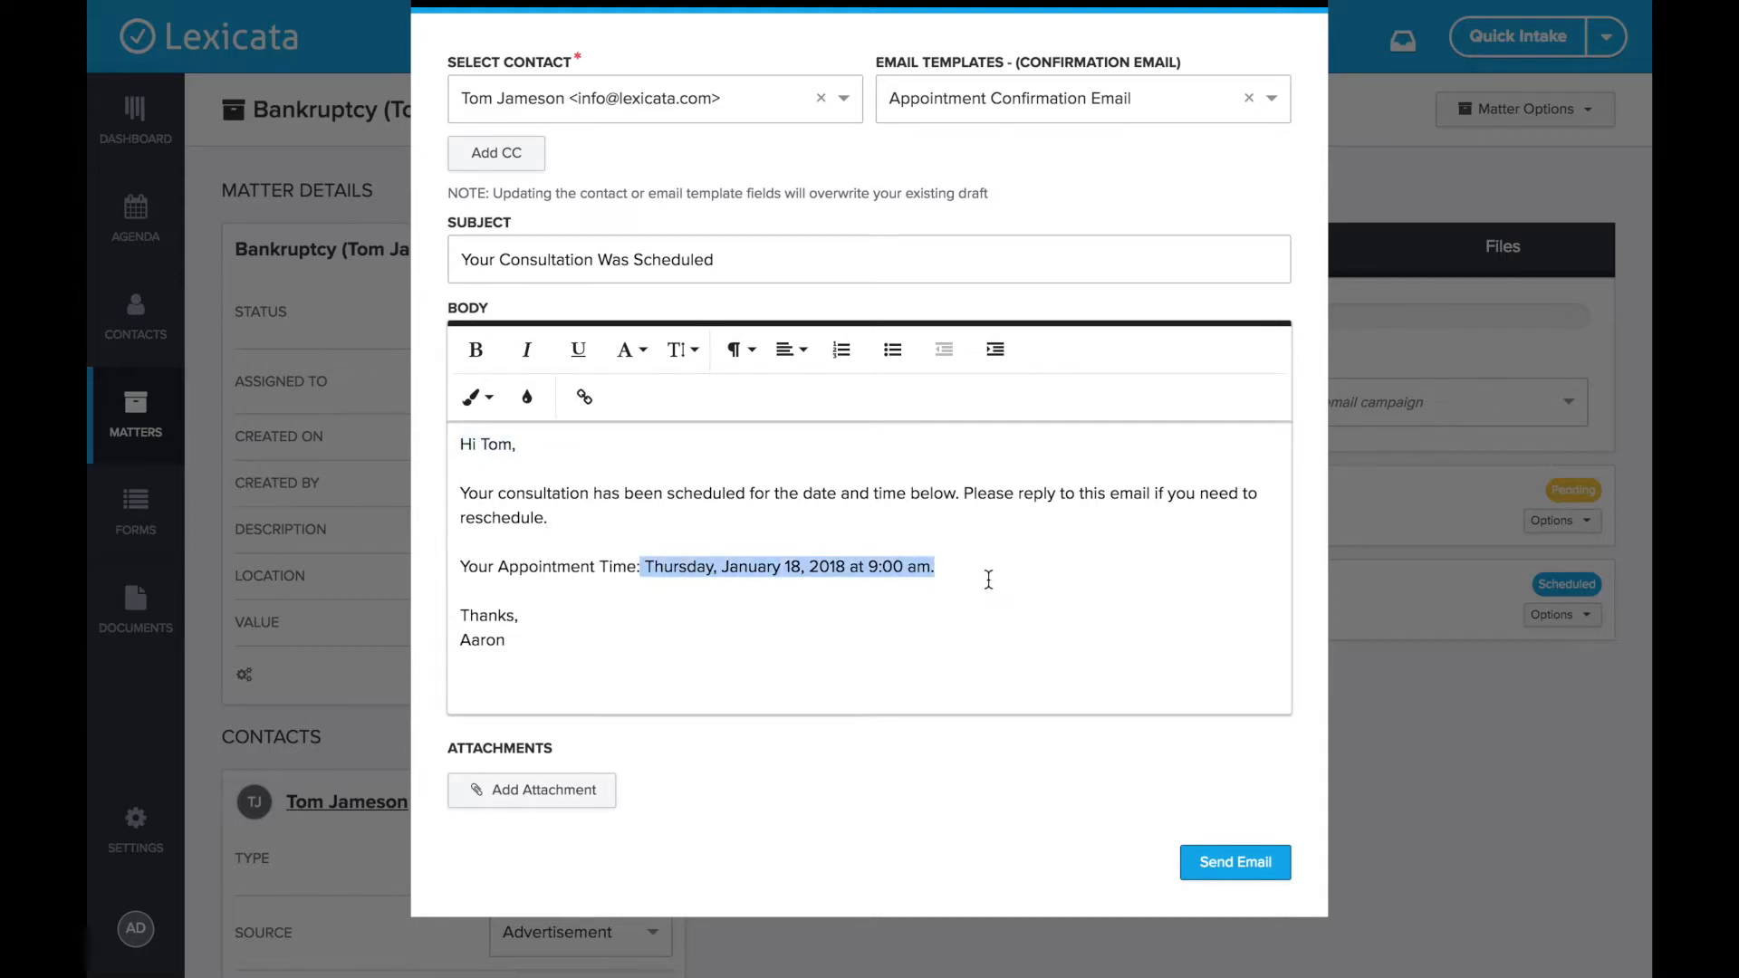
pyautogui.scroll(3, 881, 567)
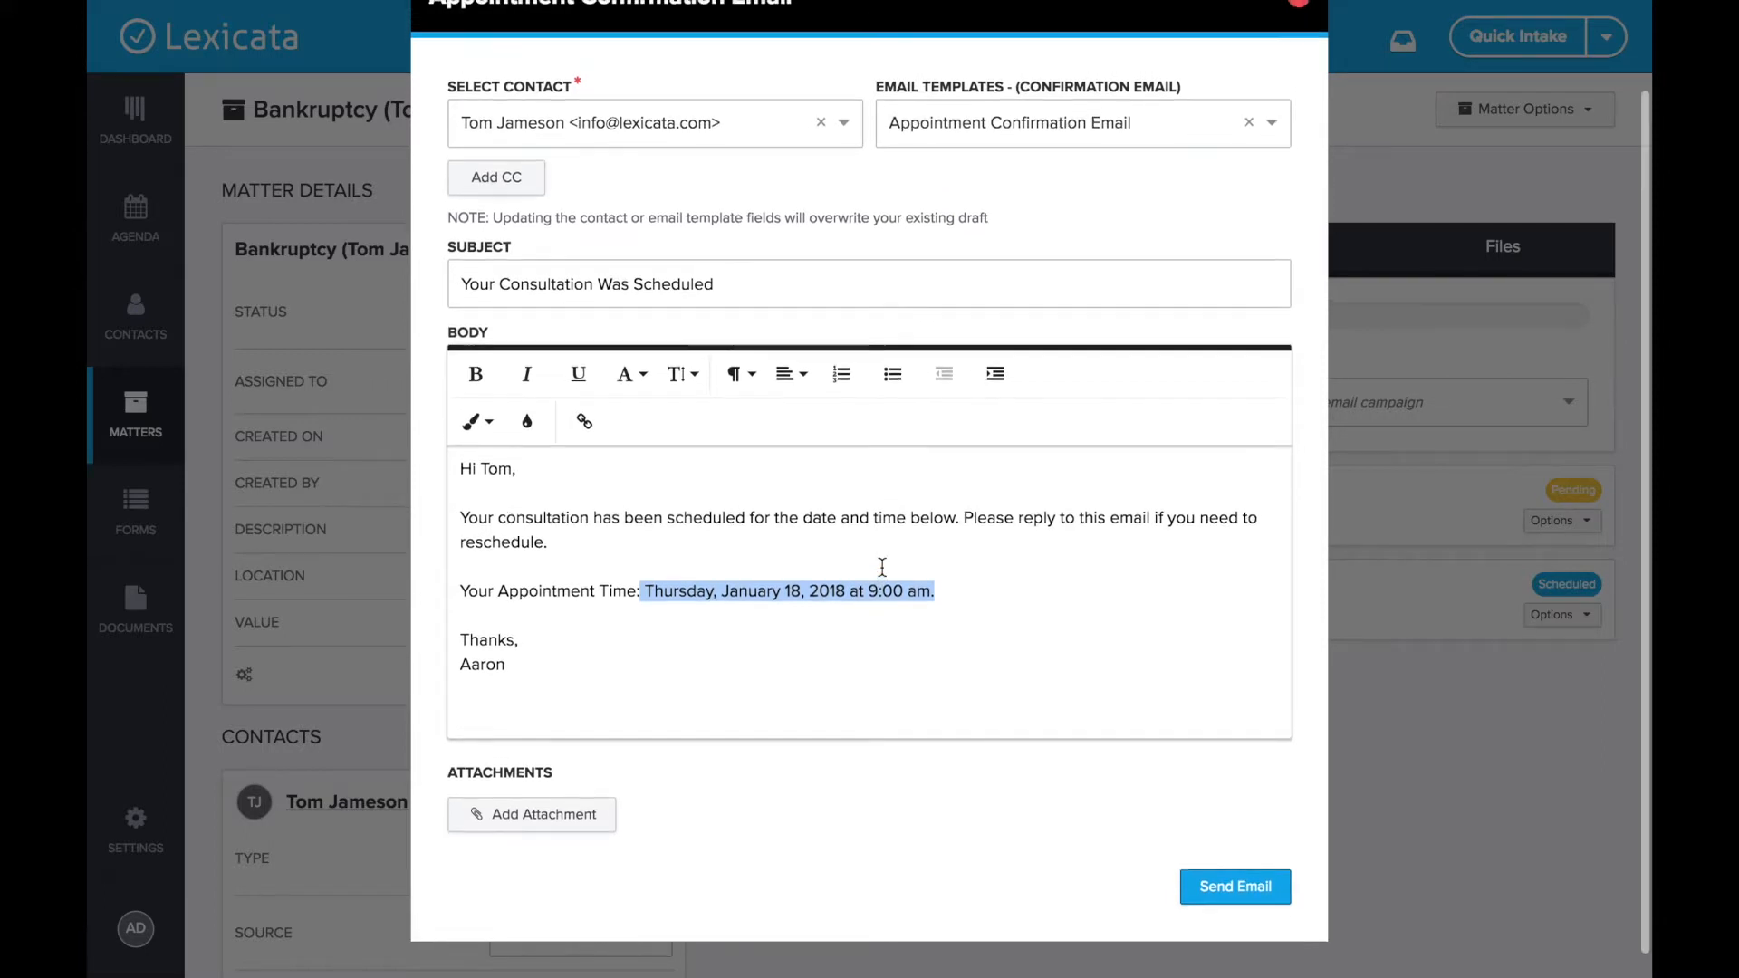
pyautogui.scroll(-3, 803, 450)
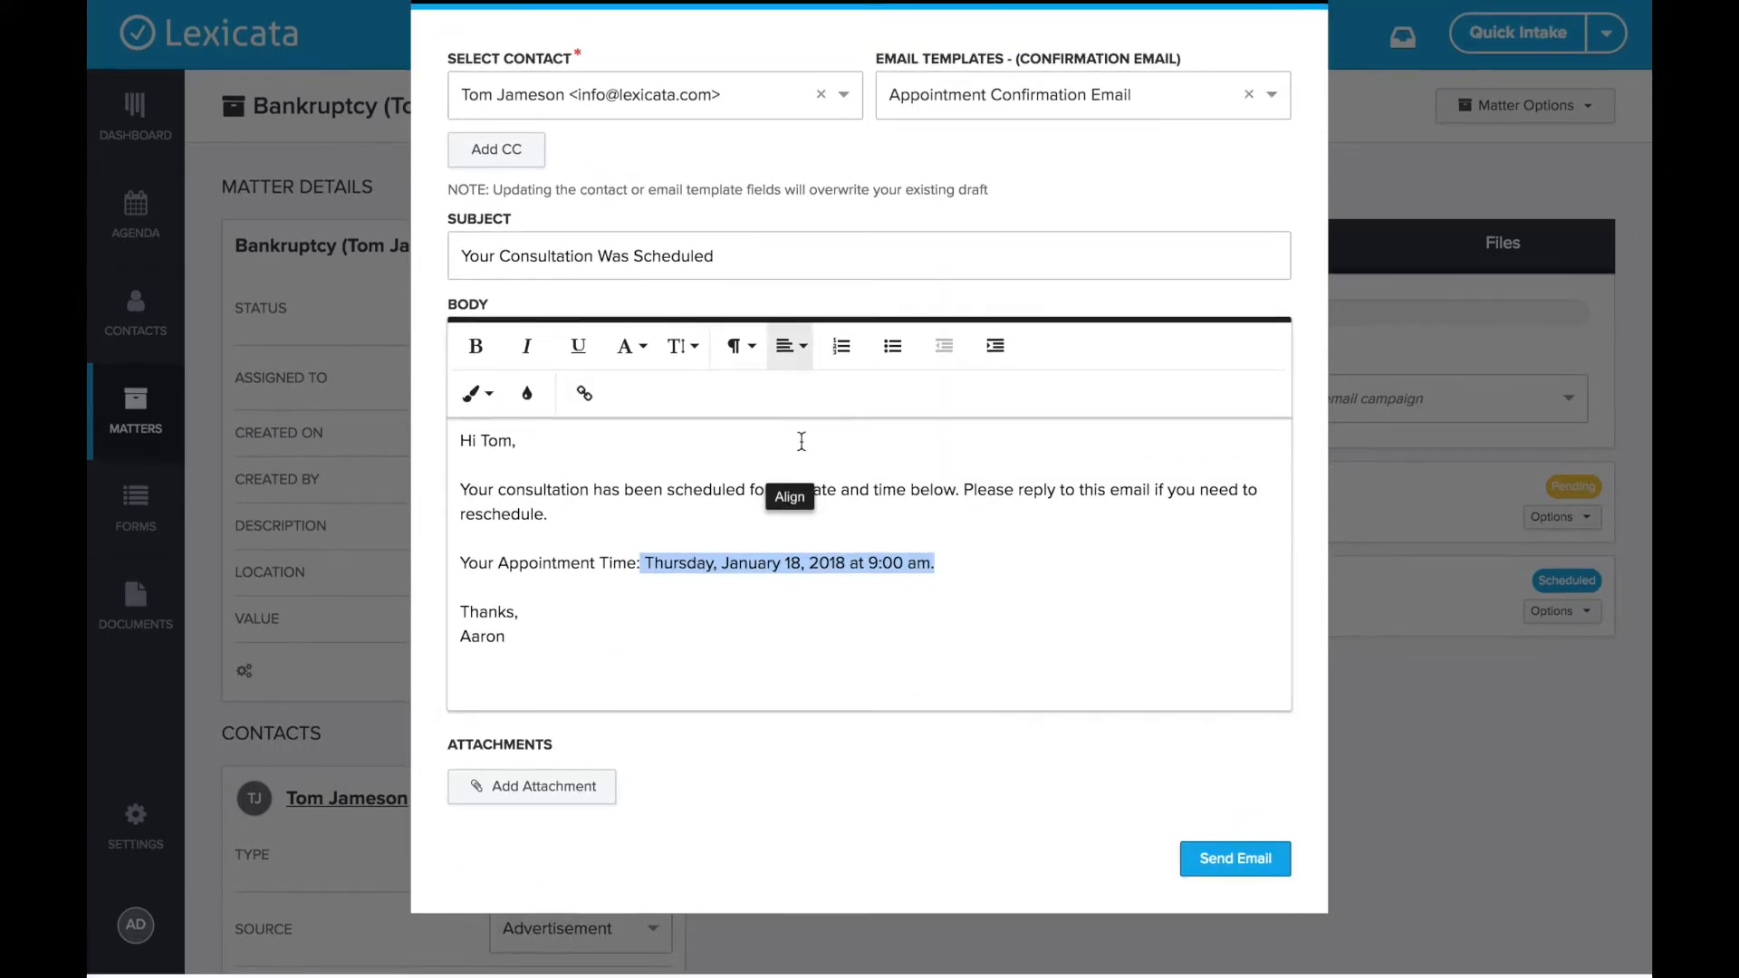
pyautogui.click(809, 735)
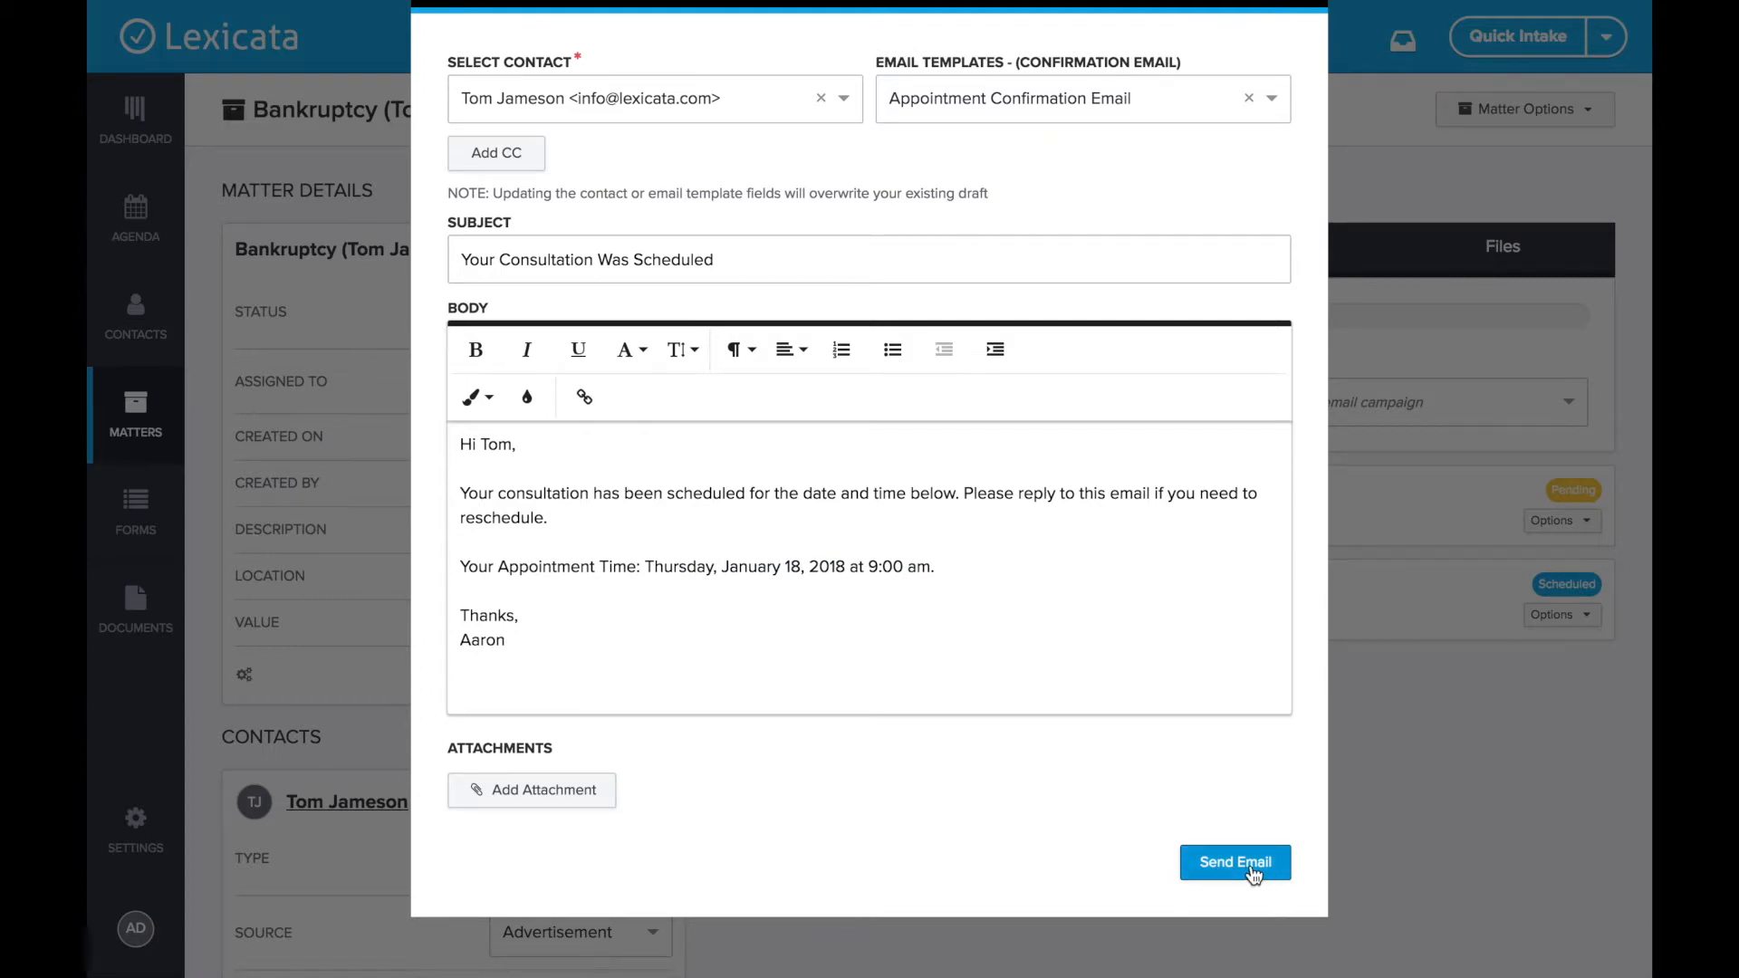
pyautogui.click(1251, 870)
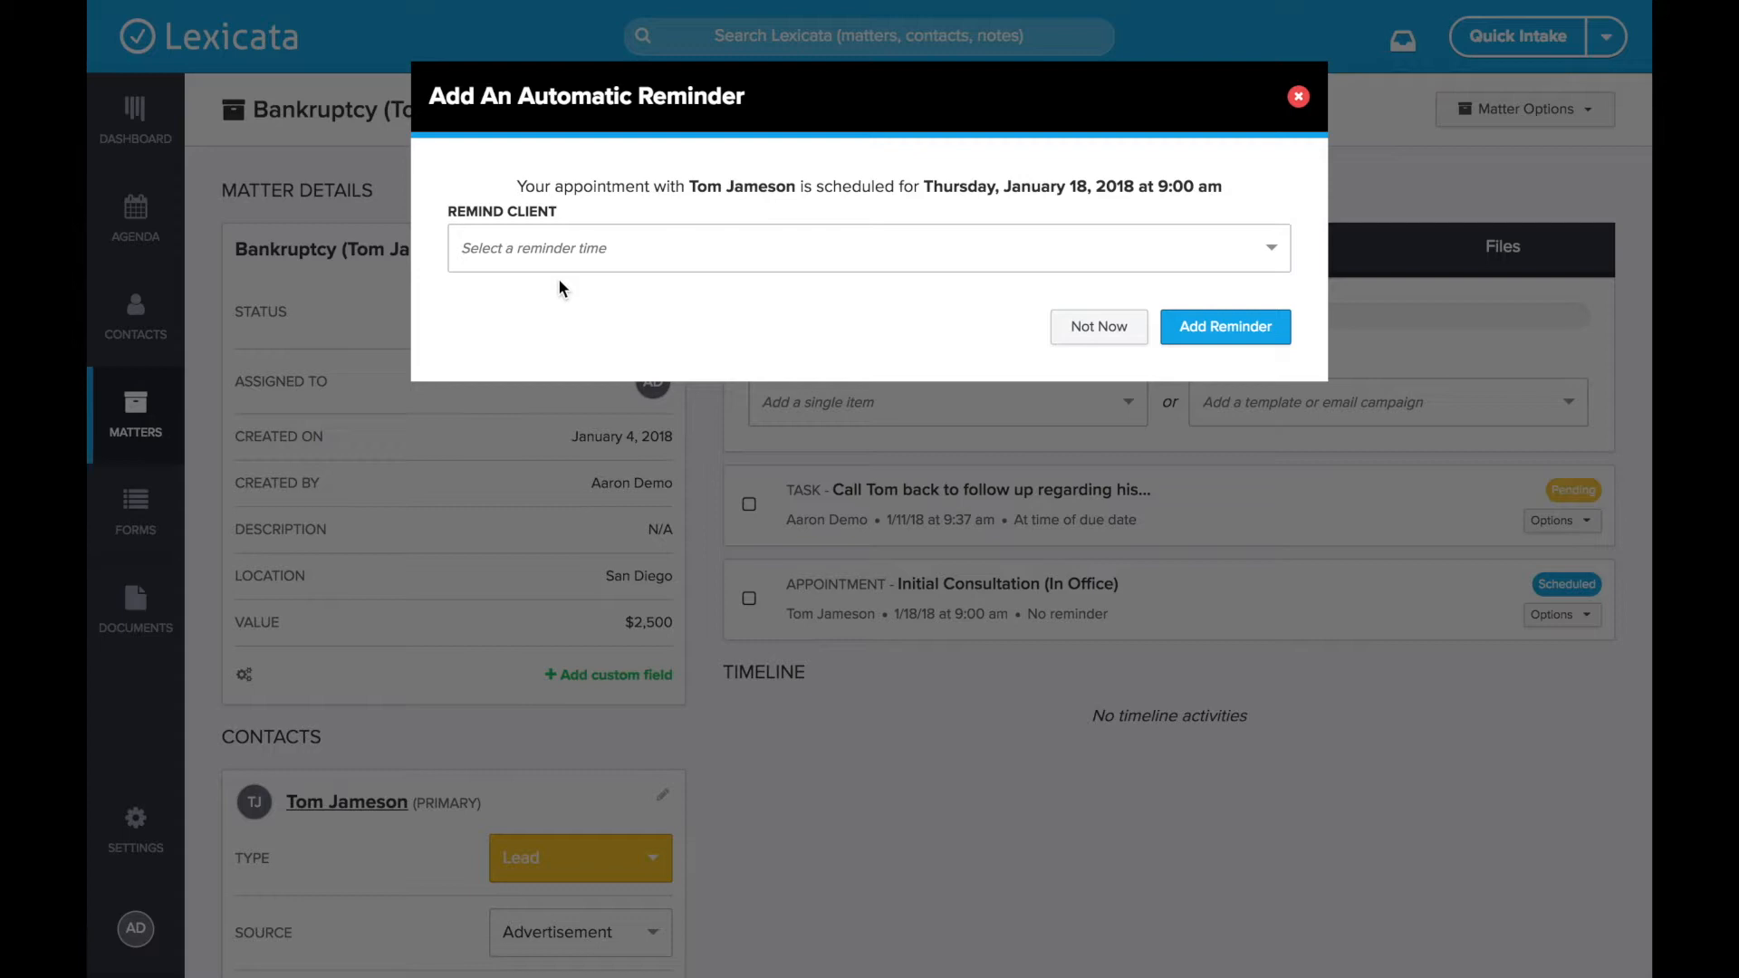
# Add an automatic client reminder 2 hours before the appointment and check the options available for the scheduled consultation.
pyautogui.click(681, 247)
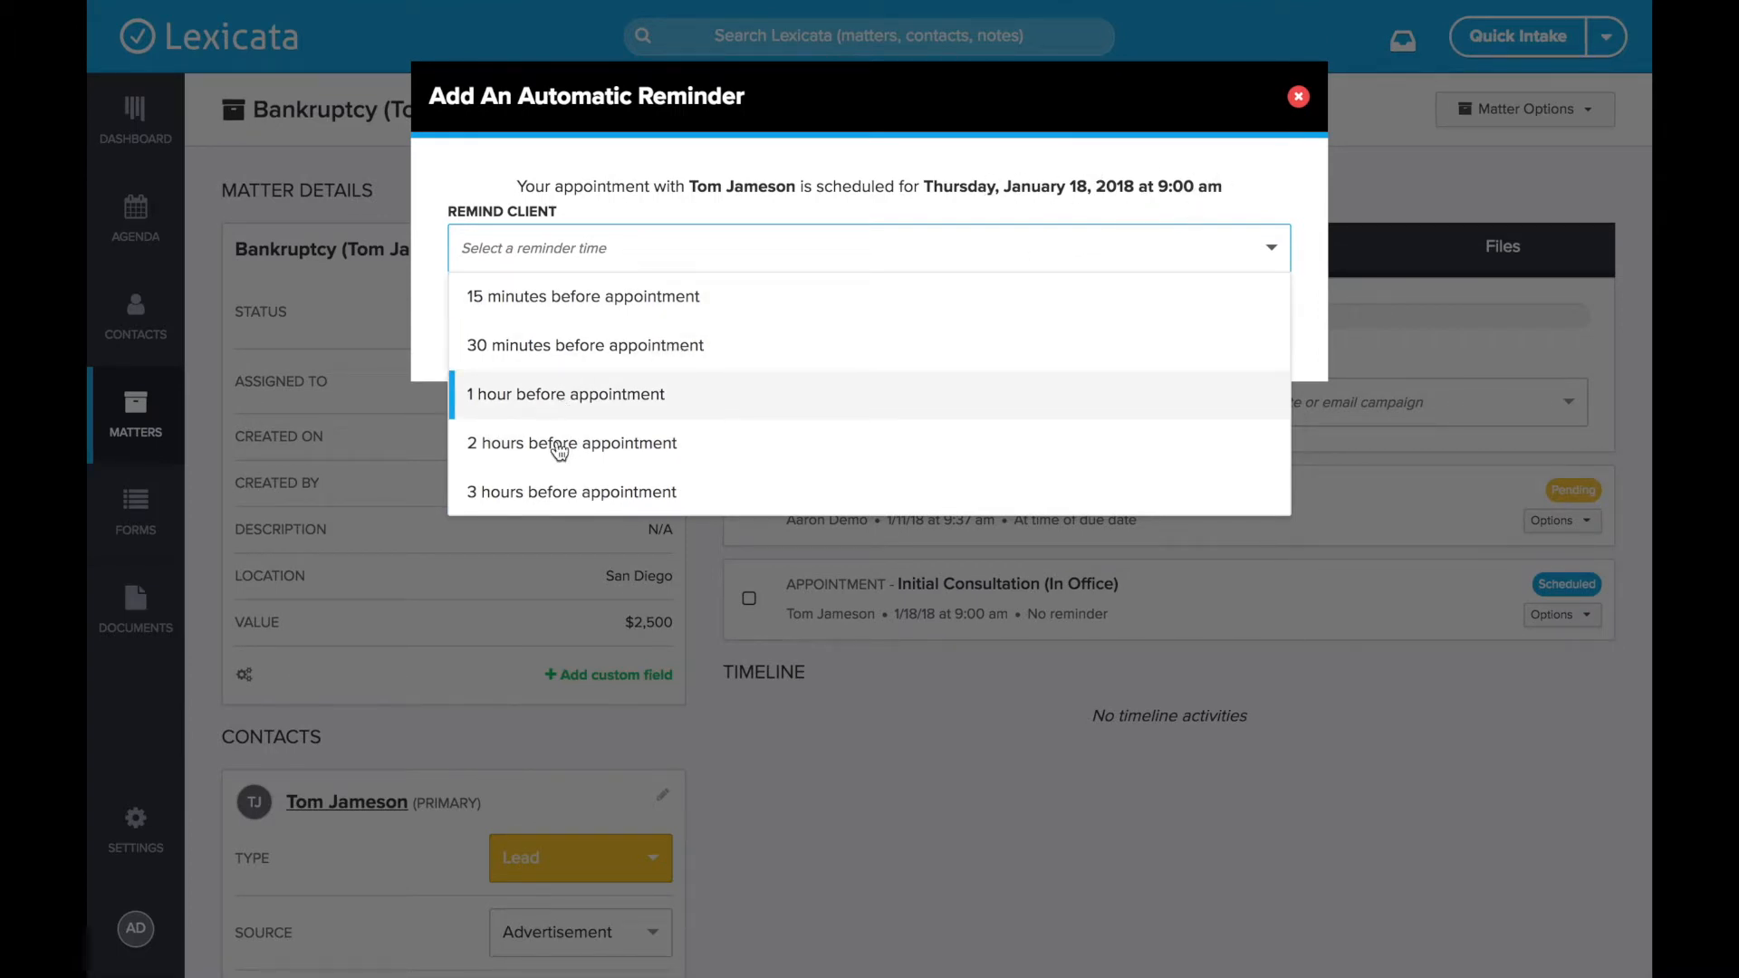
pyautogui.click(605, 446)
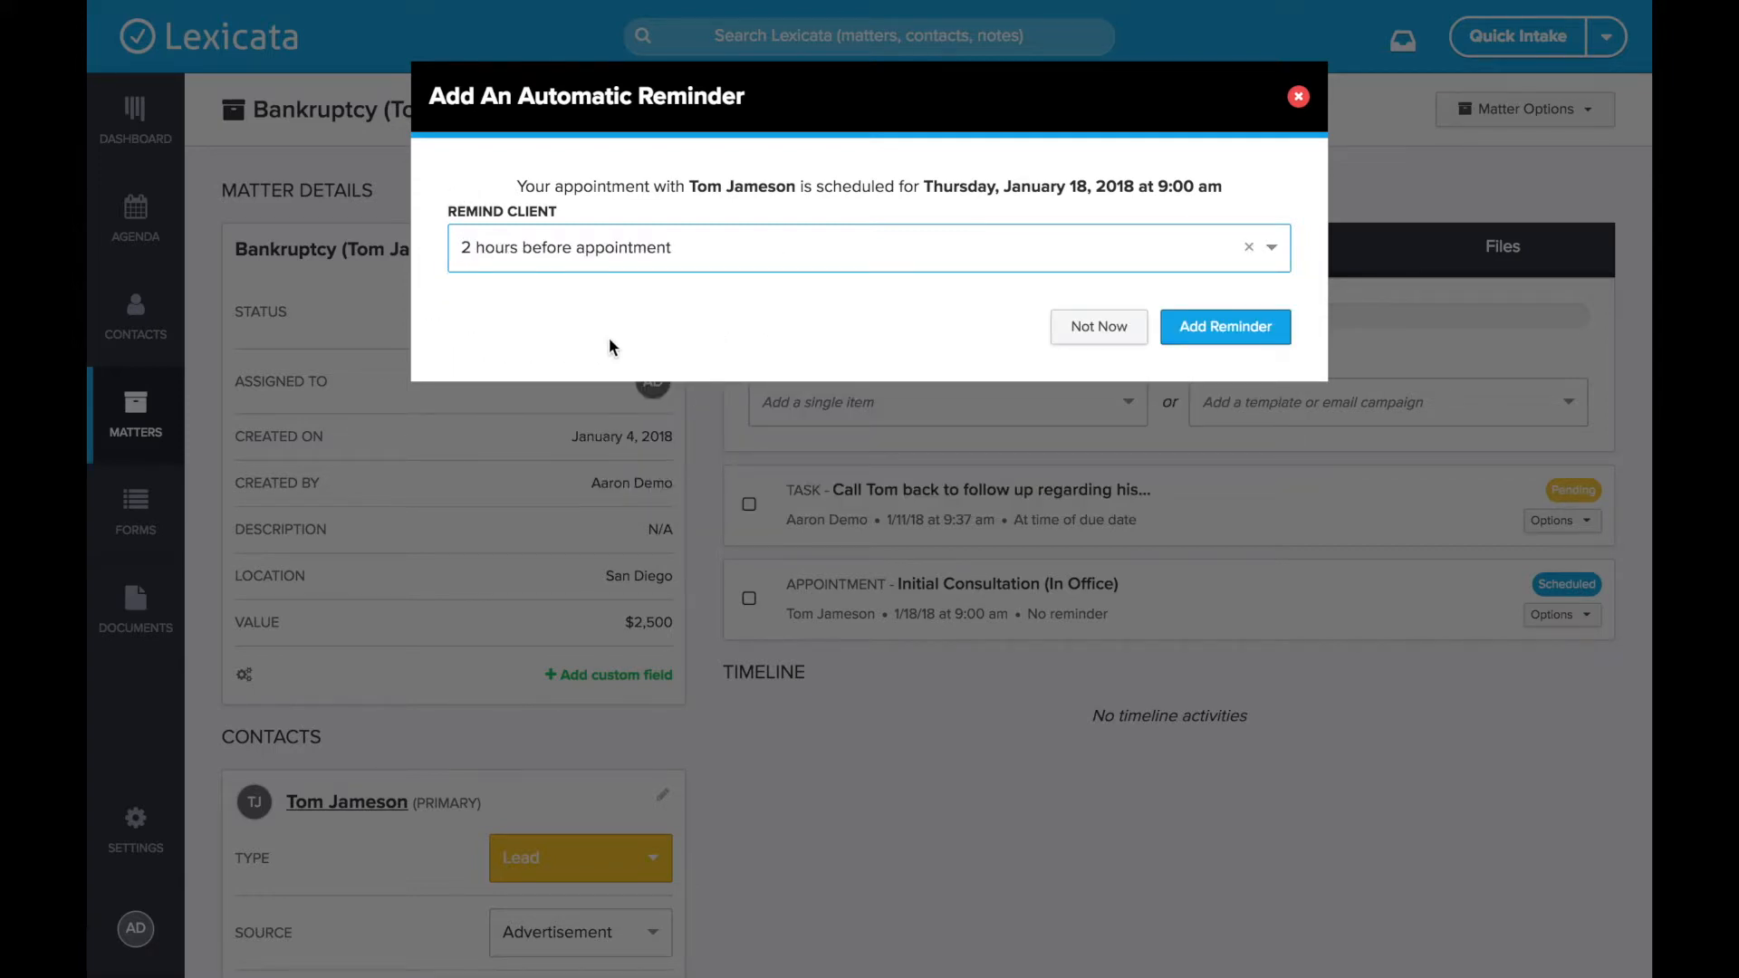
pyautogui.moveTo(1005, 186); pyautogui.dragTo(1223, 187)
pyautogui.click(1222, 187)
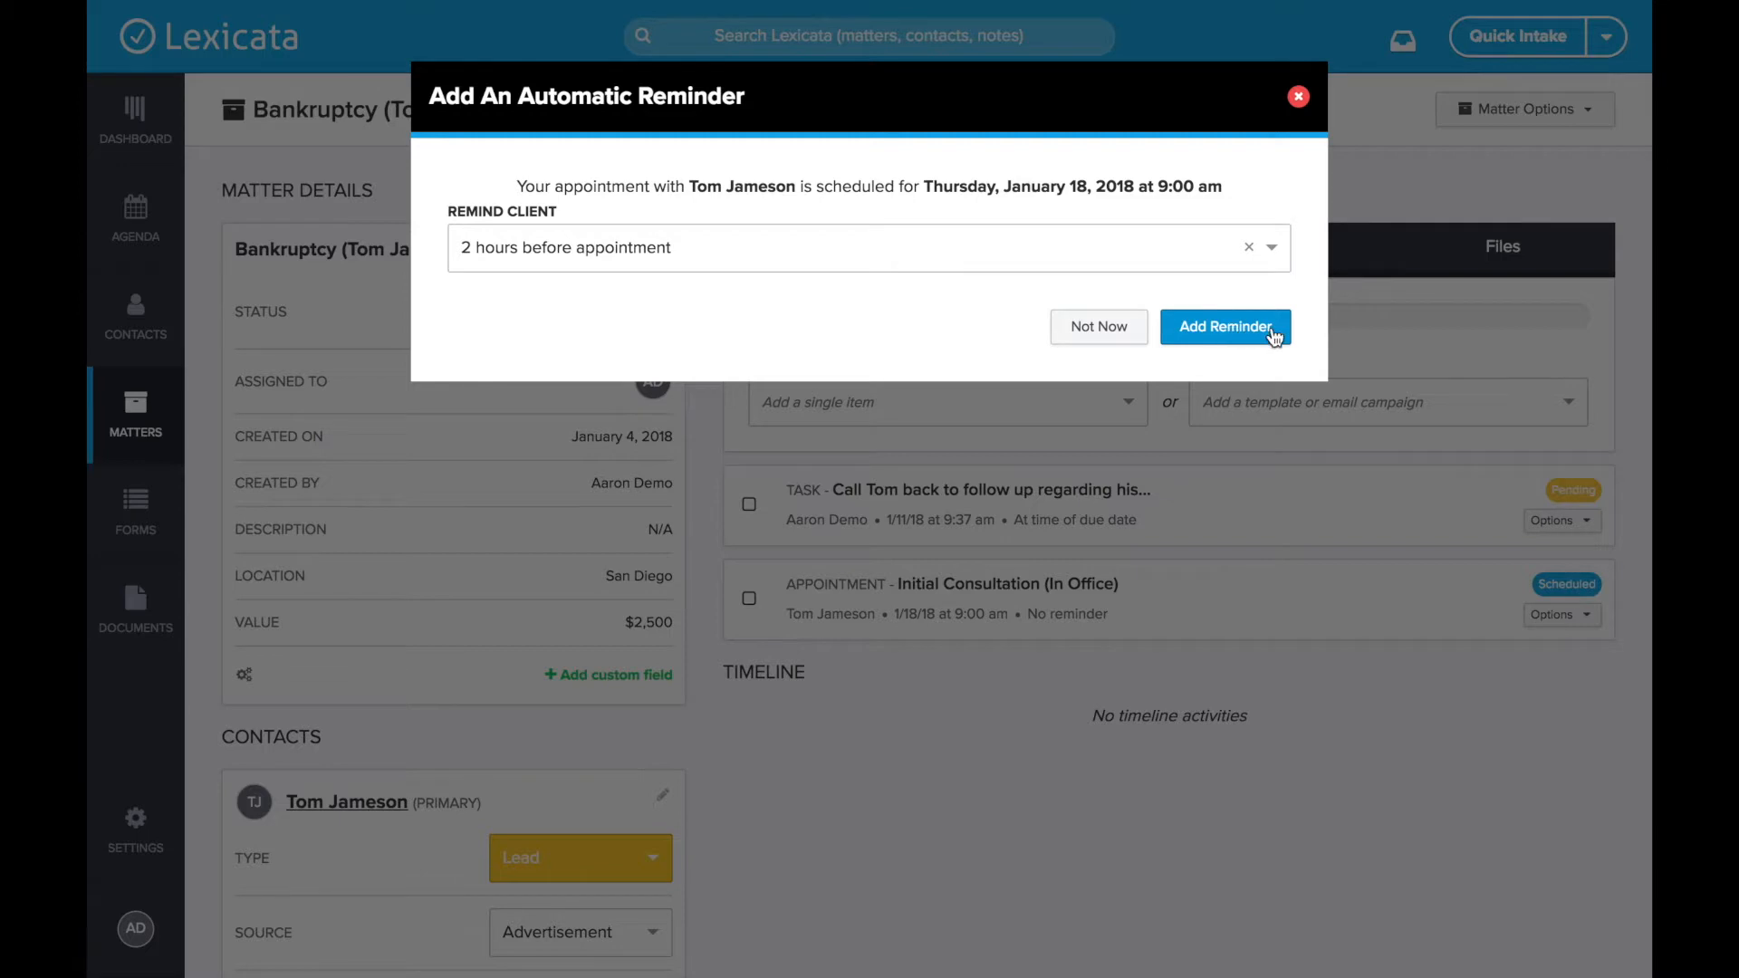
pyautogui.click(1235, 330)
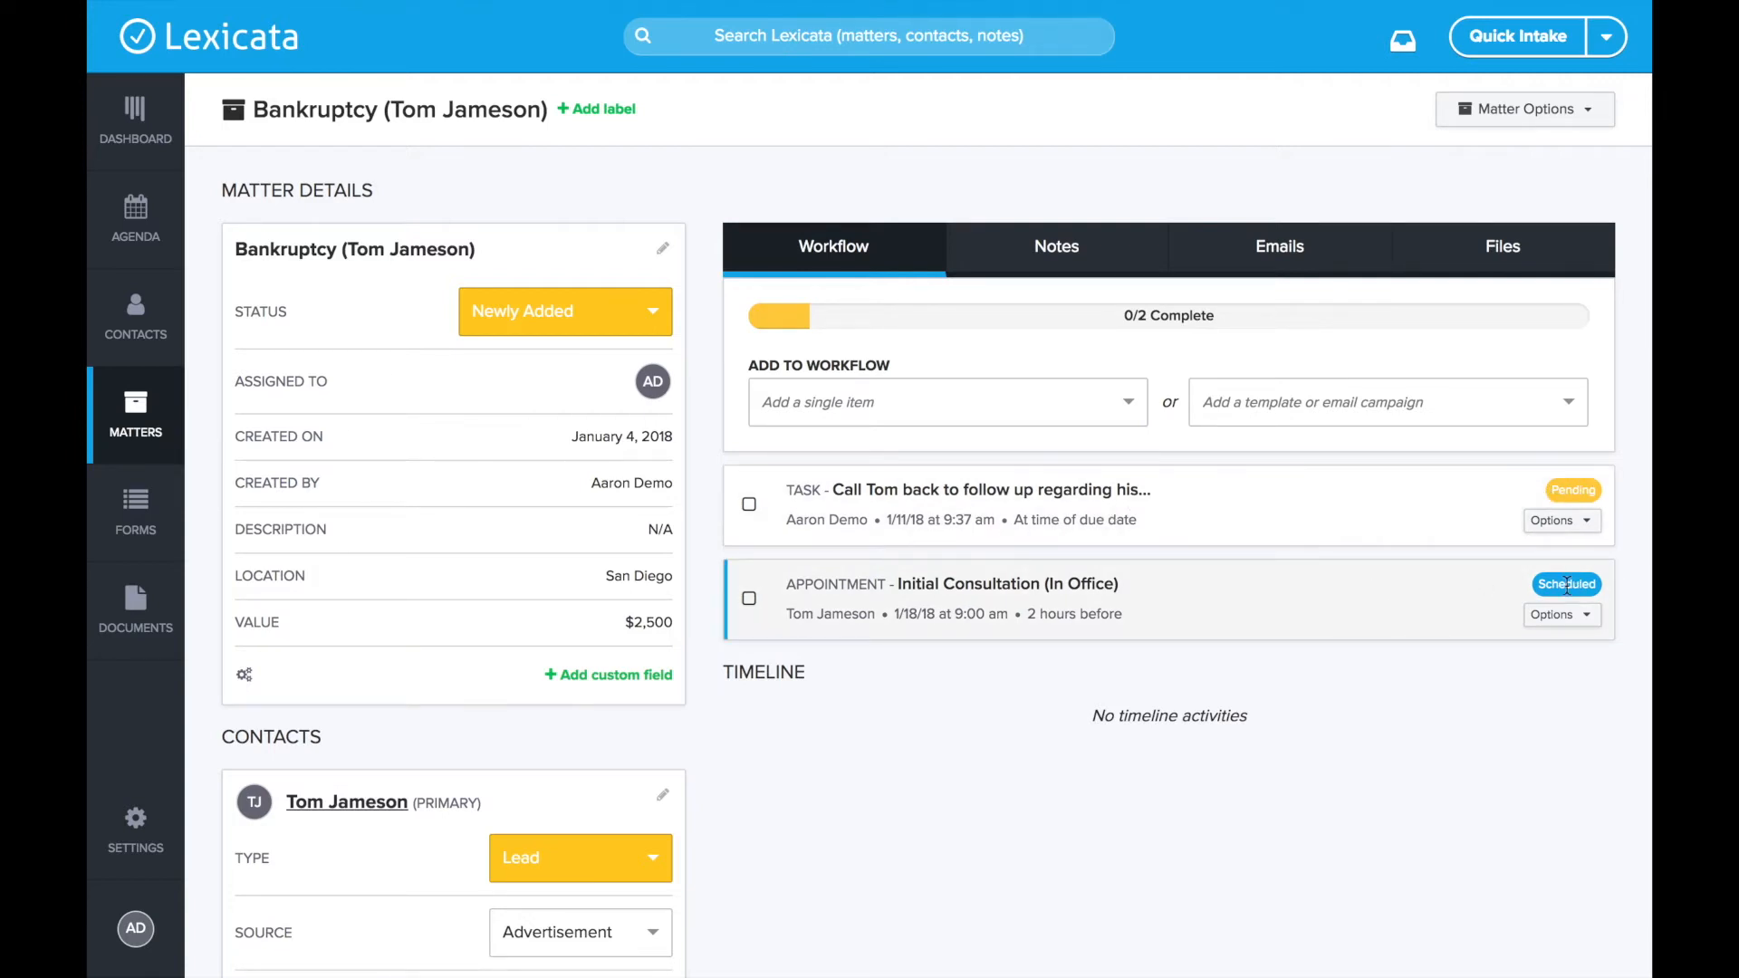
pyautogui.click(1565, 629)
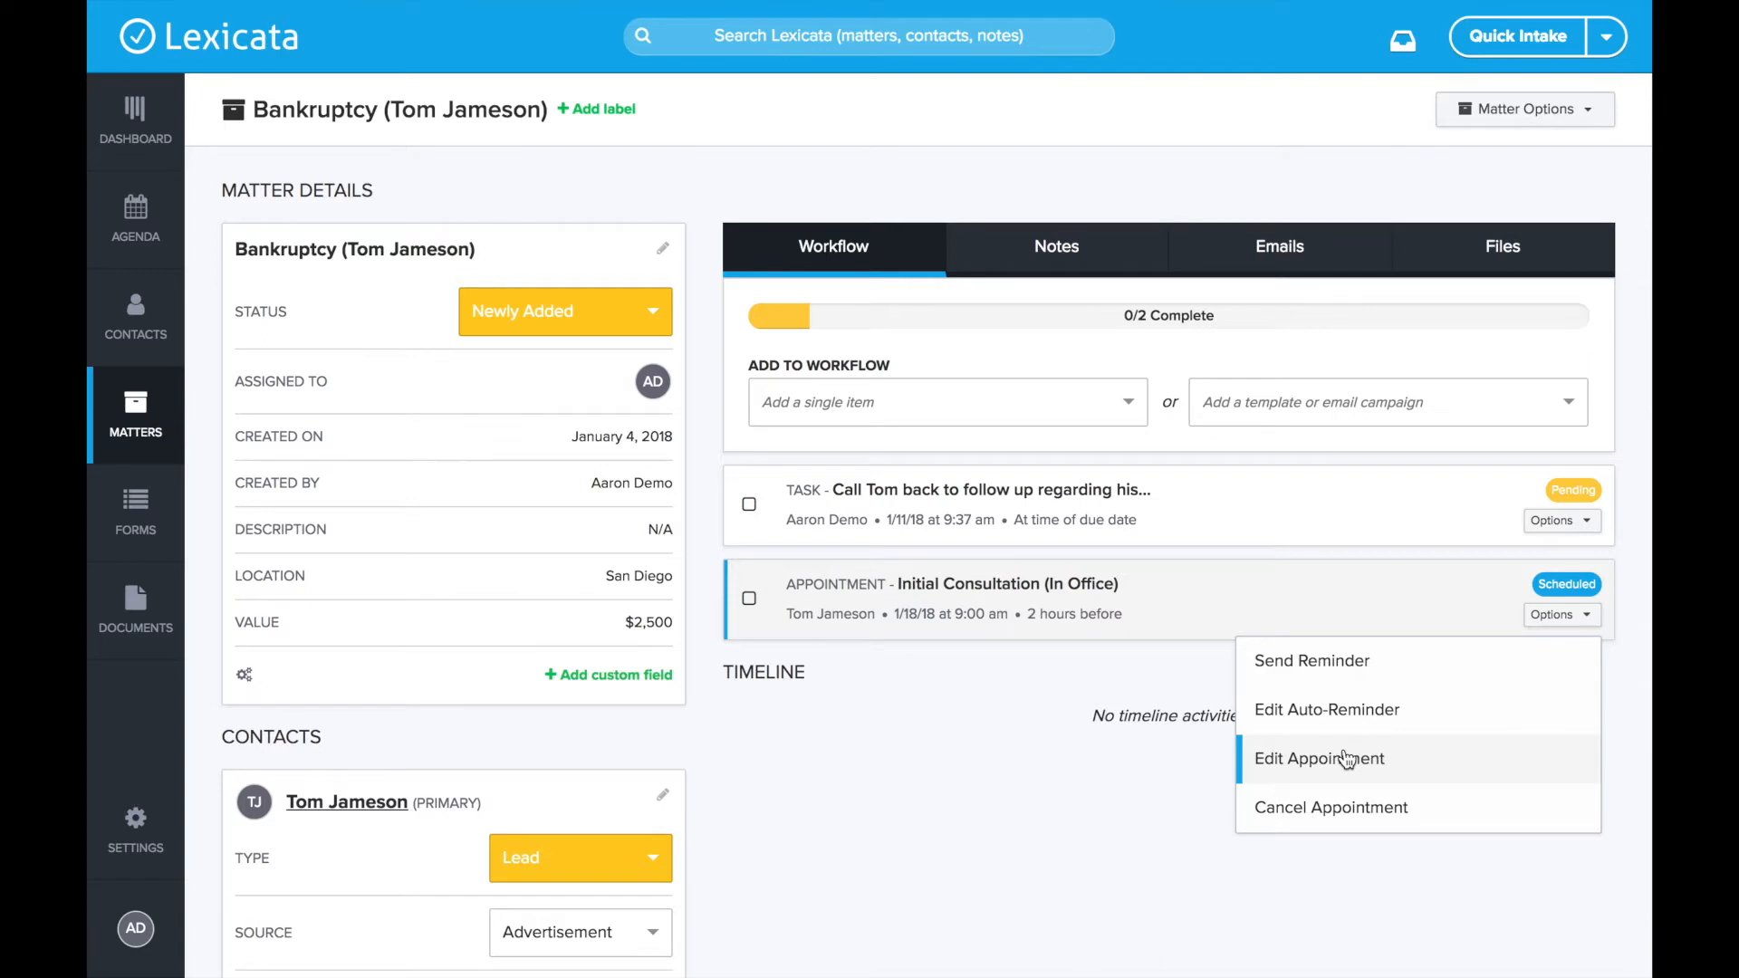
pyautogui.click(1122, 668)
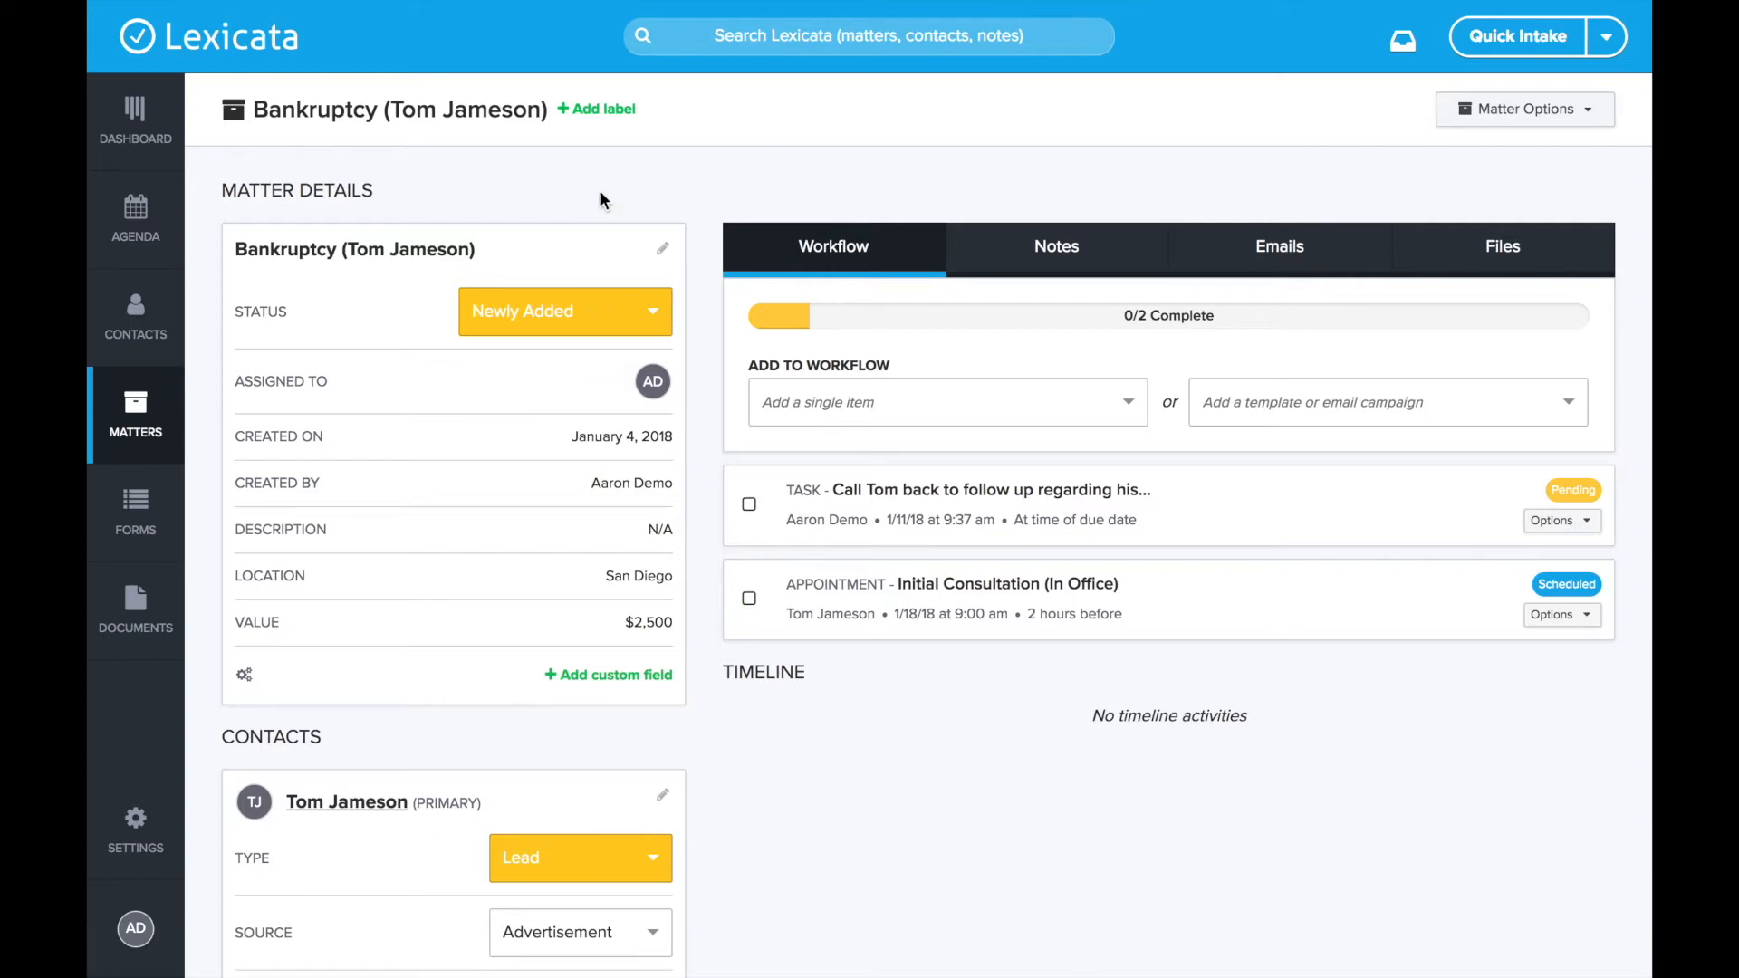
# Open the agenda's upcoming items and examine the follow-up task and consultation entries linked to the bankruptcy matter.
pyautogui.click(135, 216)
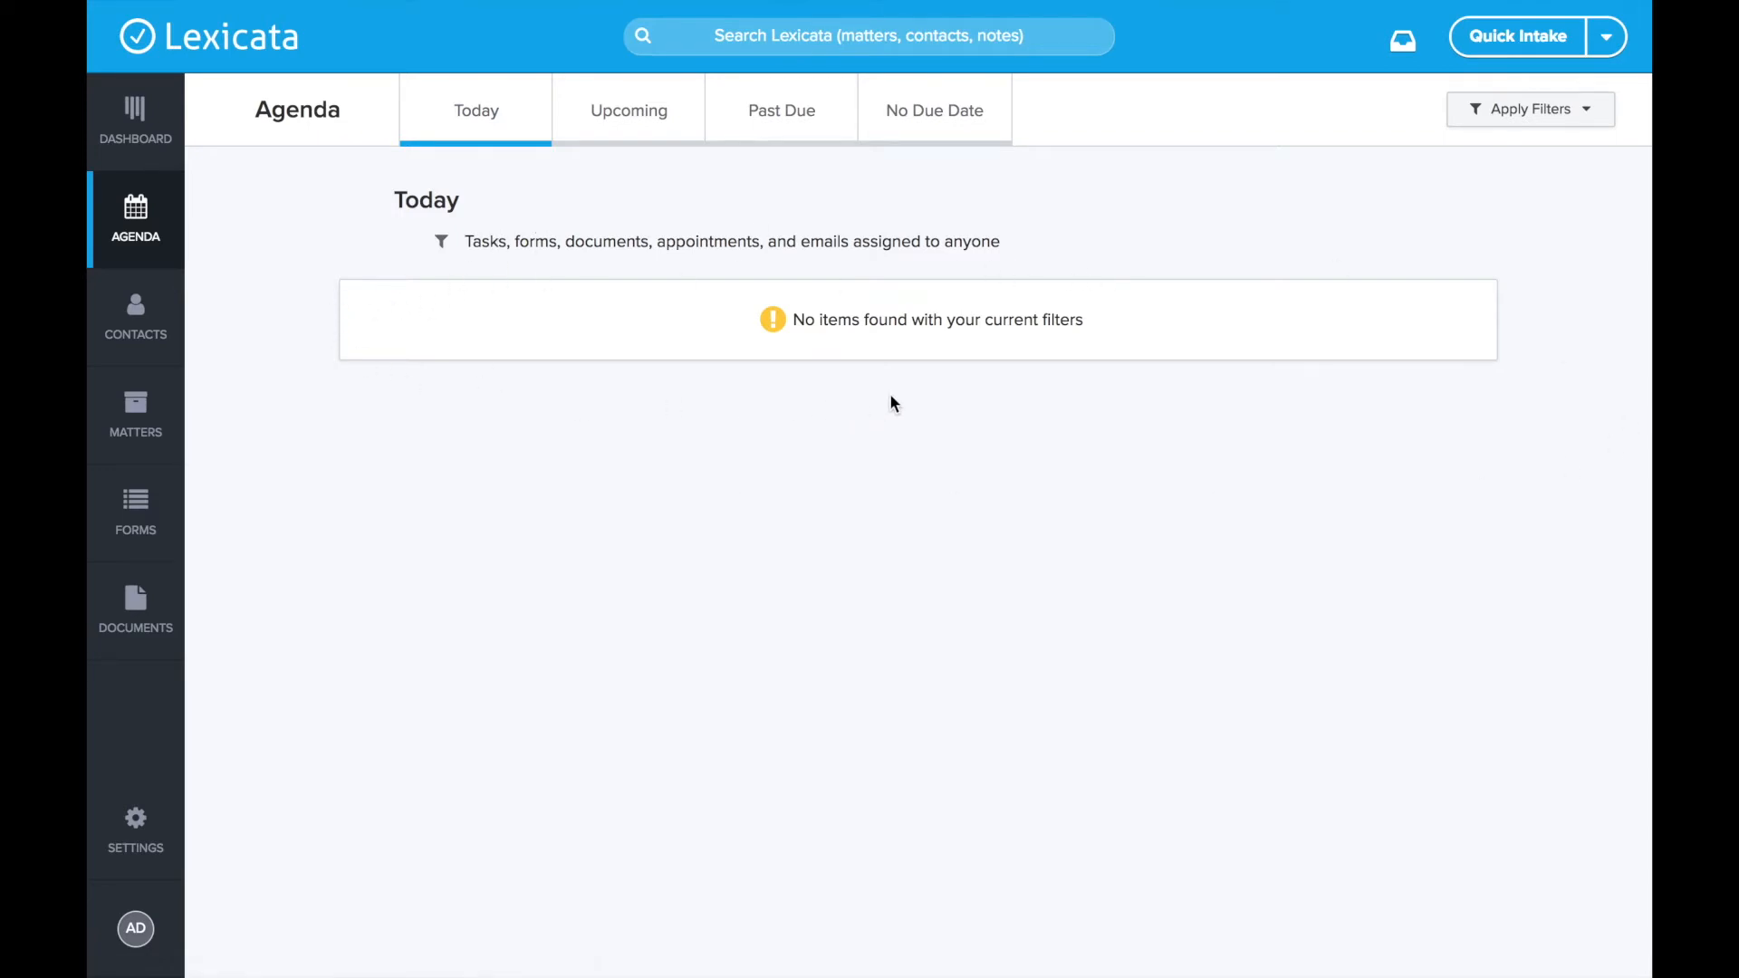
pyautogui.click(624, 131)
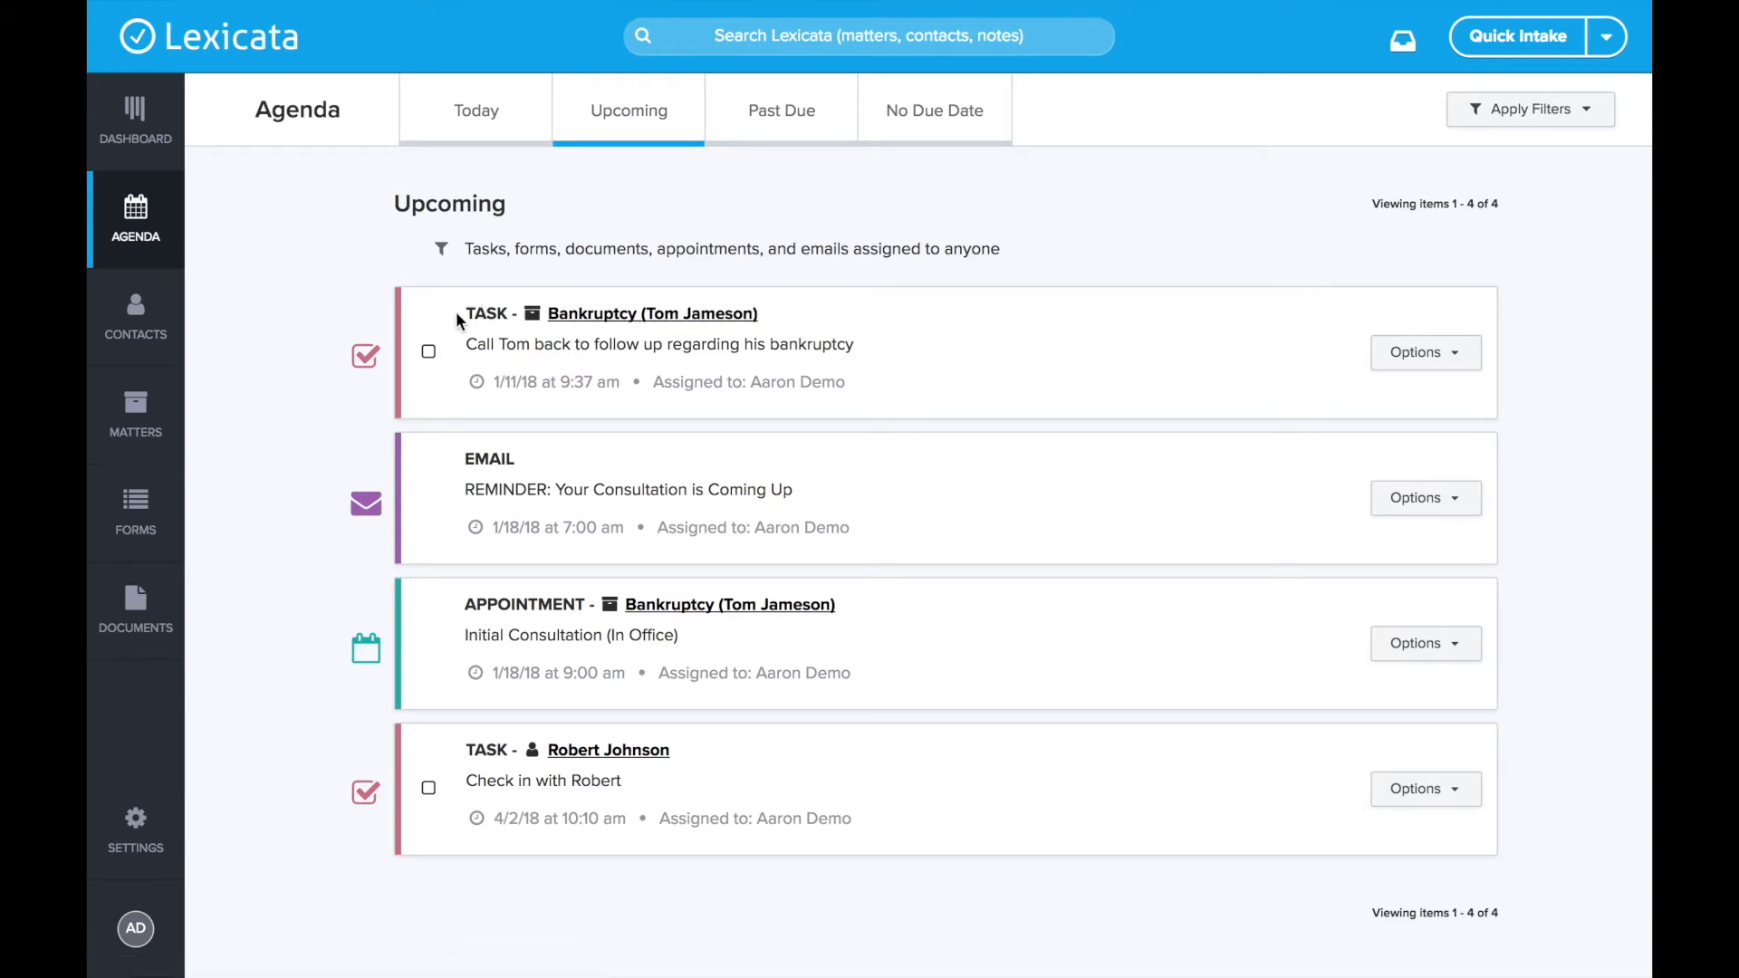
pyautogui.moveTo(465, 345); pyautogui.dragTo(876, 351)
pyautogui.click(868, 344)
pyautogui.click(470, 309)
pyautogui.click(471, 598)
pyautogui.moveTo(471, 598); pyautogui.dragTo(840, 607)
pyautogui.click(893, 609)
# Filter the upcoming agenda by the Appointment item type.
pyautogui.click(1551, 110)
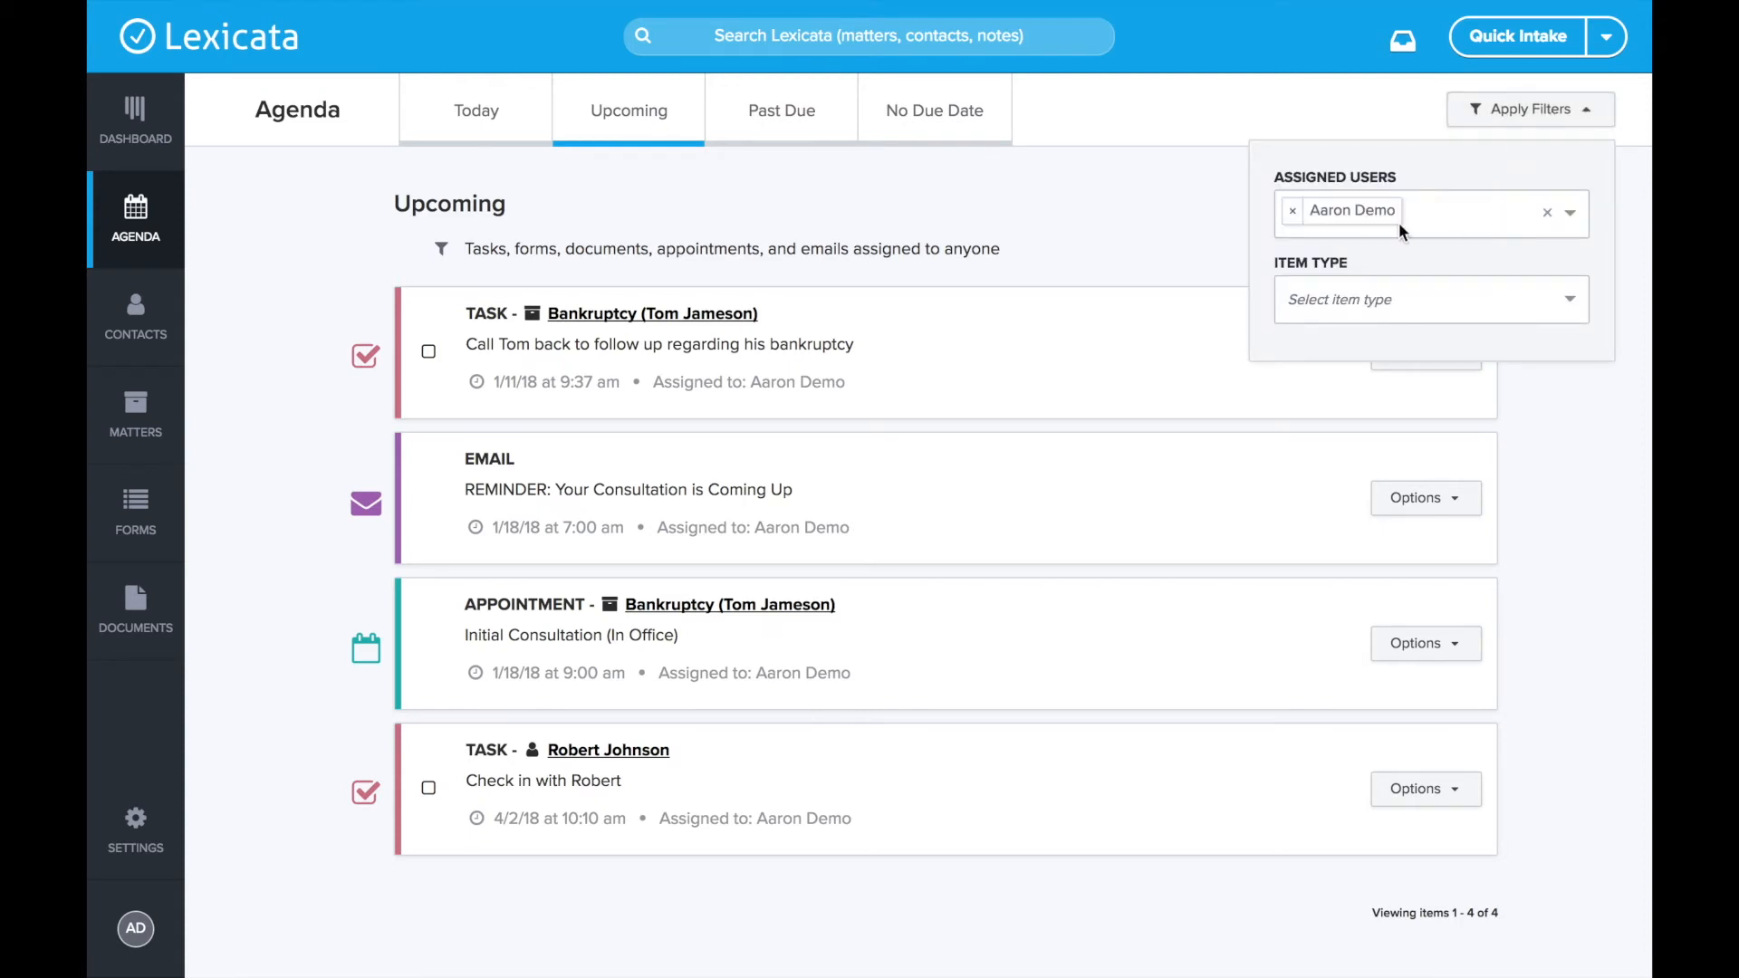
pyautogui.click(1341, 312)
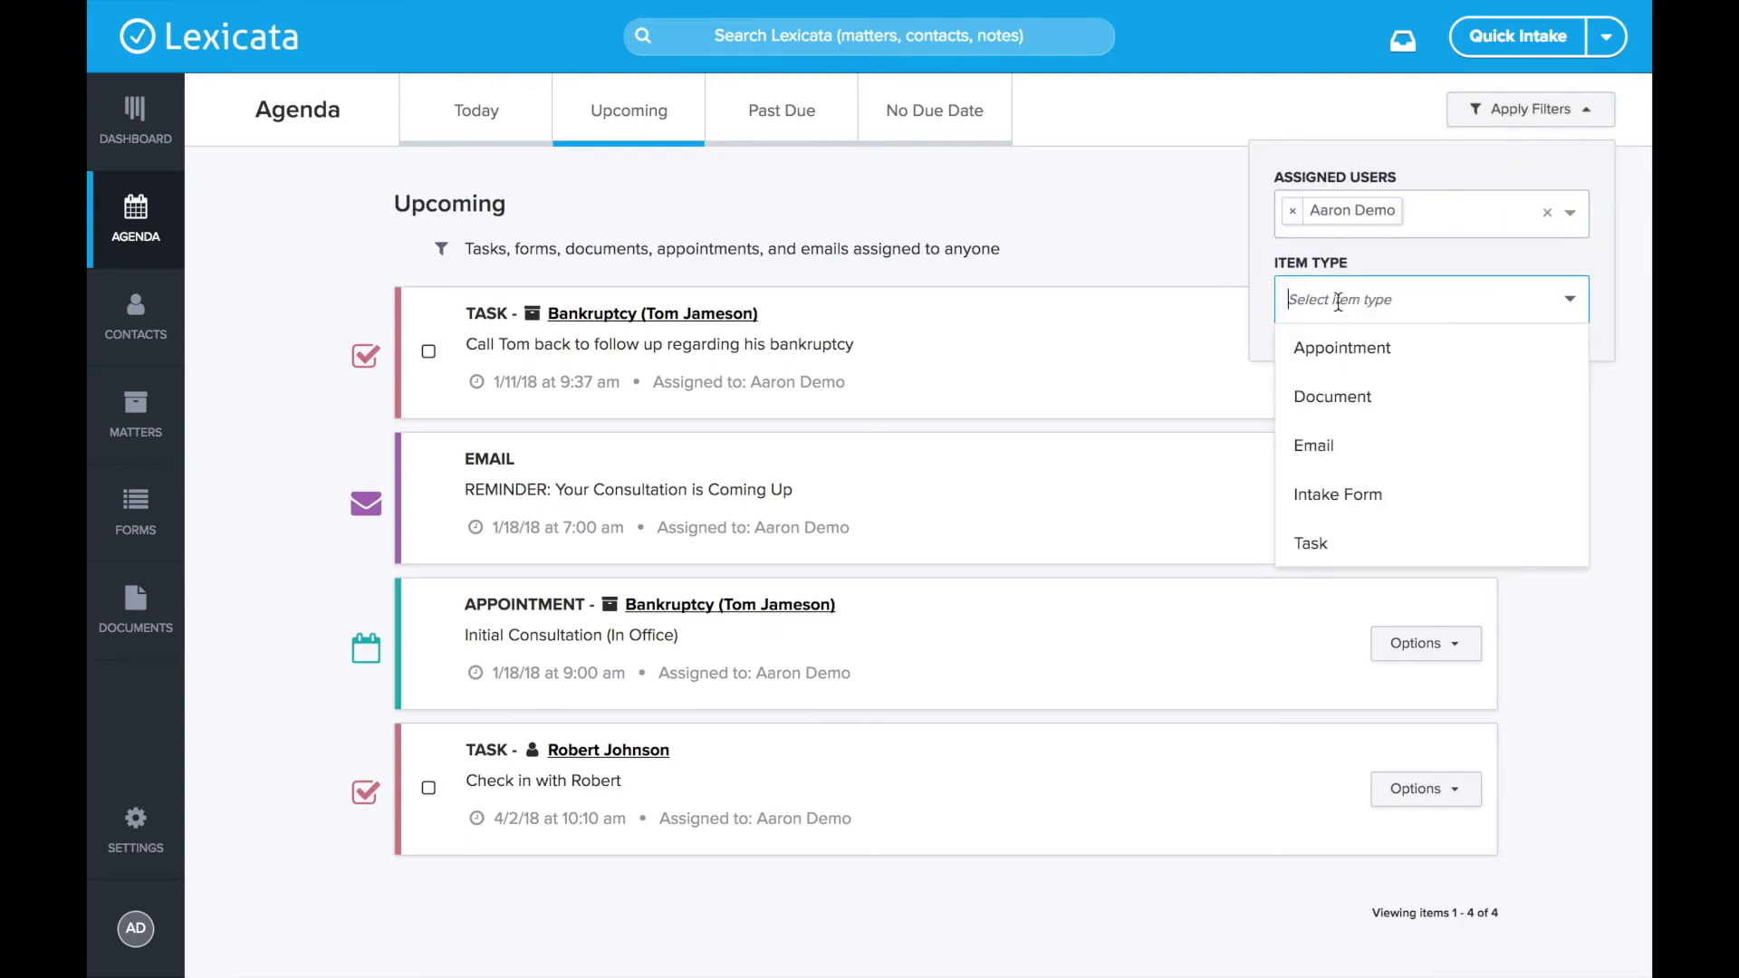
pyautogui.click(1344, 360)
pyautogui.click(1379, 261)
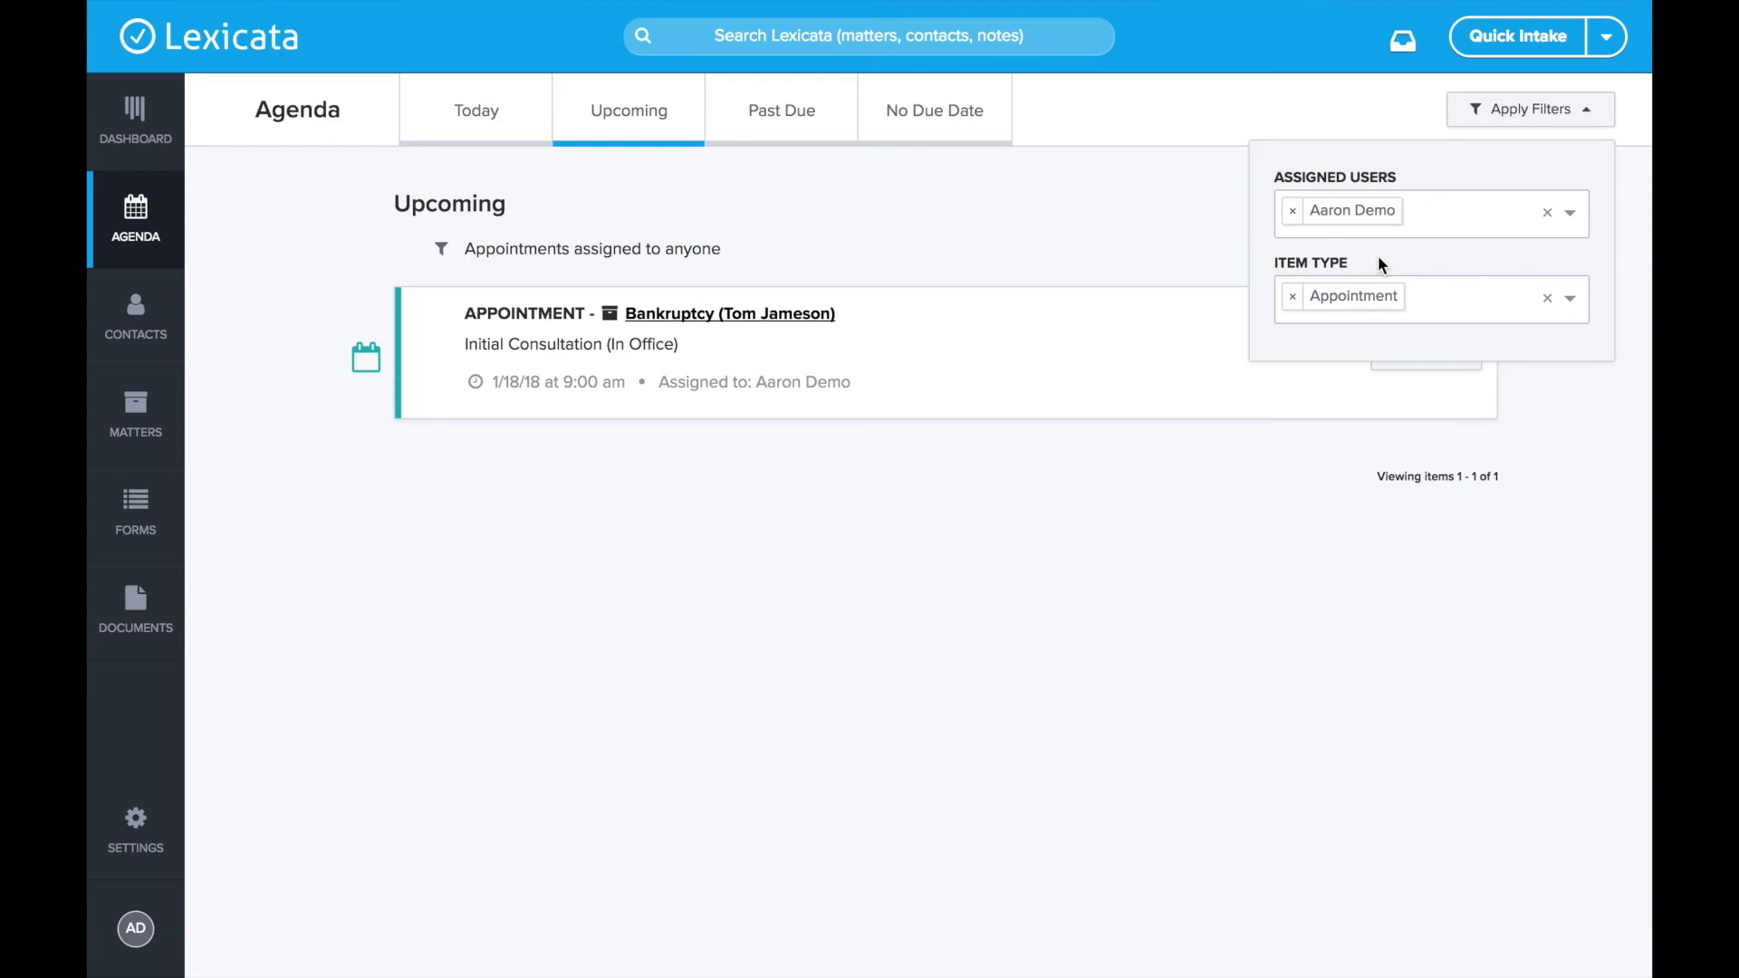
pyautogui.click(735, 234)
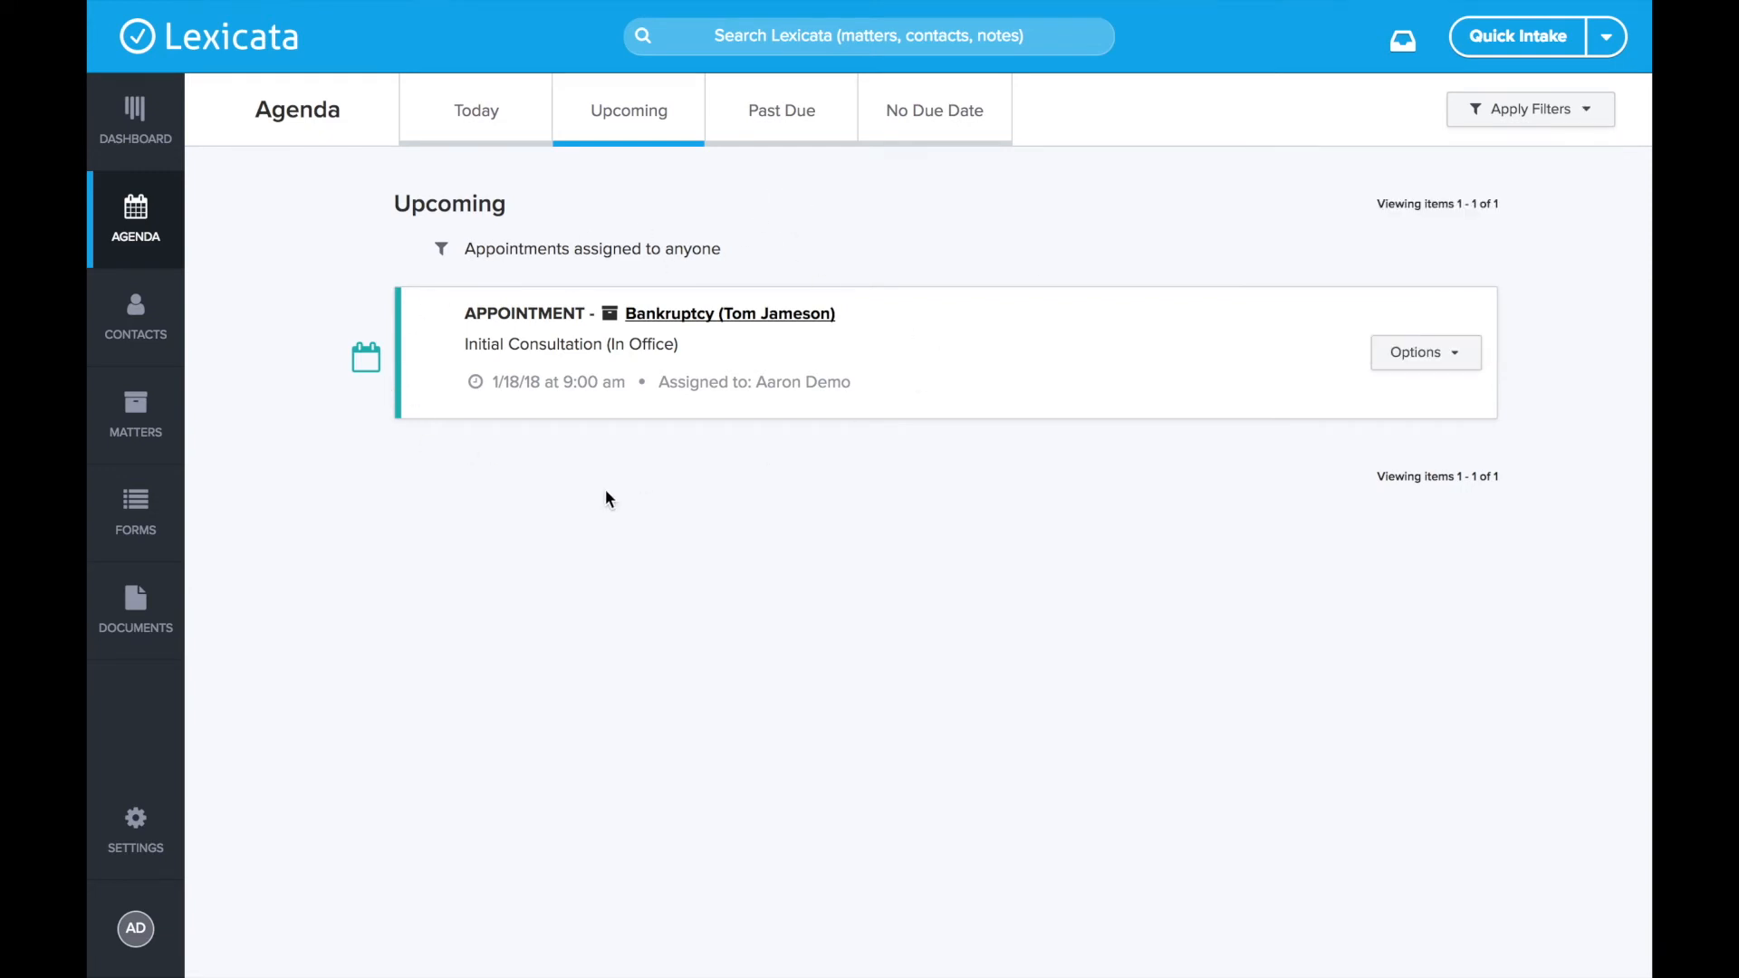
# Replace the upcoming agenda's item type filter with Task.
pyautogui.click(1526, 109)
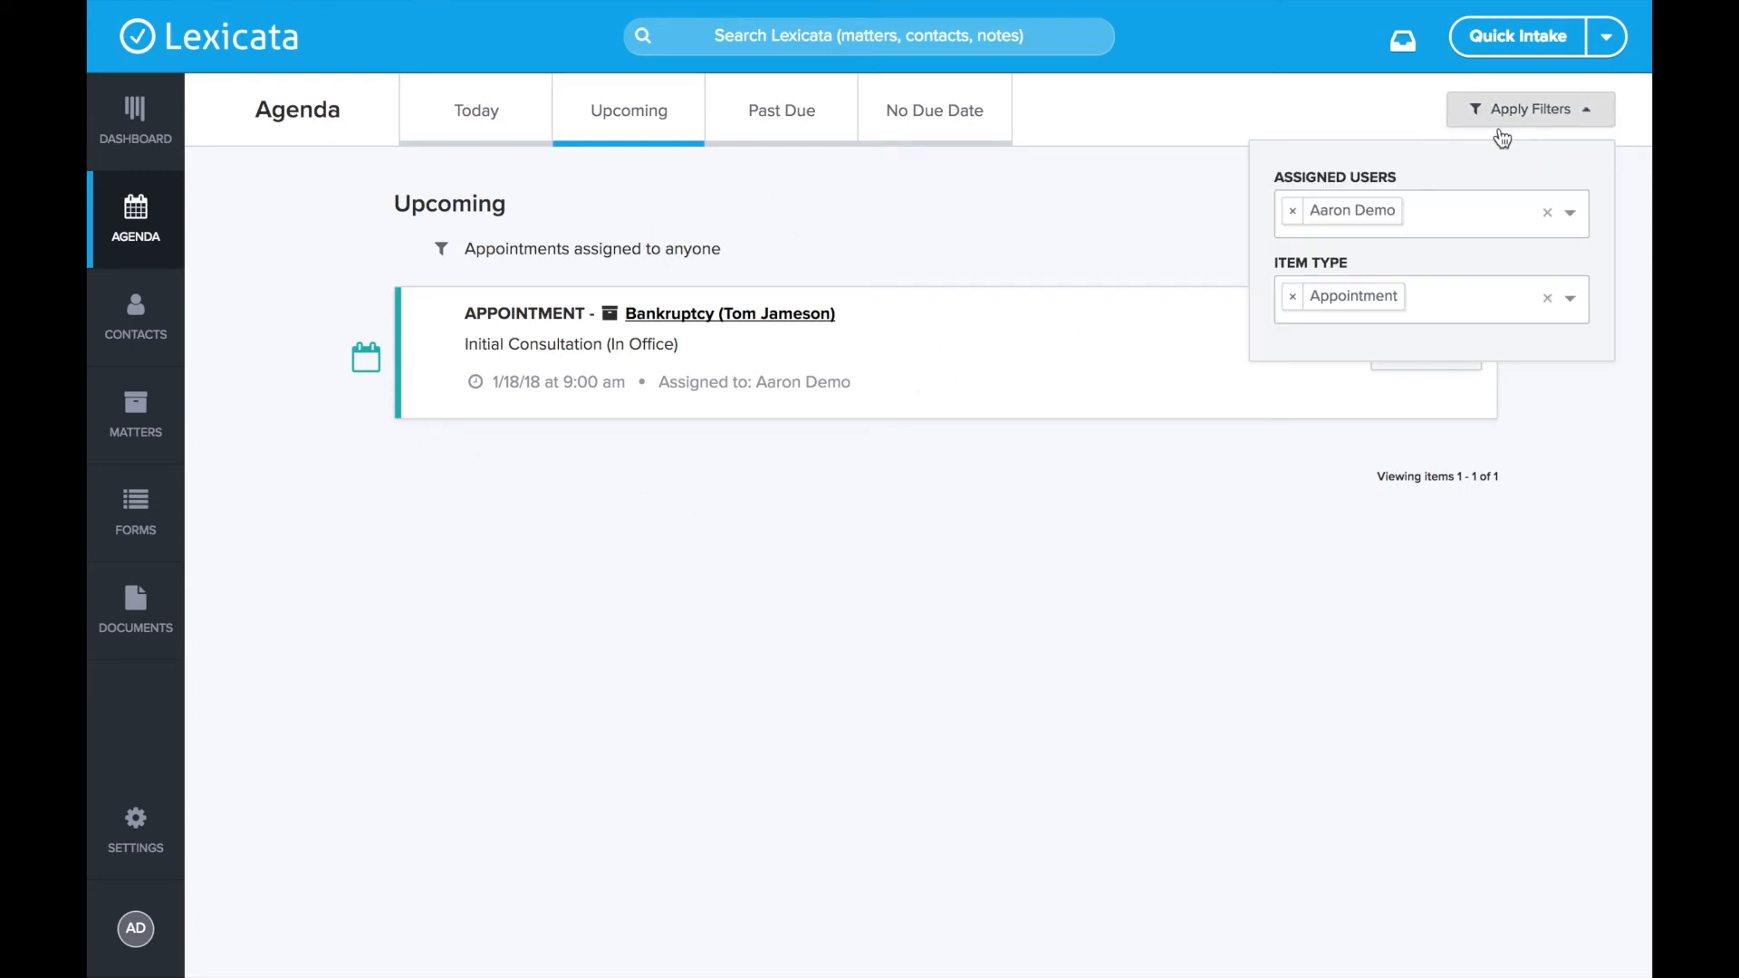
pyautogui.click(1293, 299)
pyautogui.click(1358, 292)
pyautogui.click(1330, 540)
pyautogui.click(1199, 192)
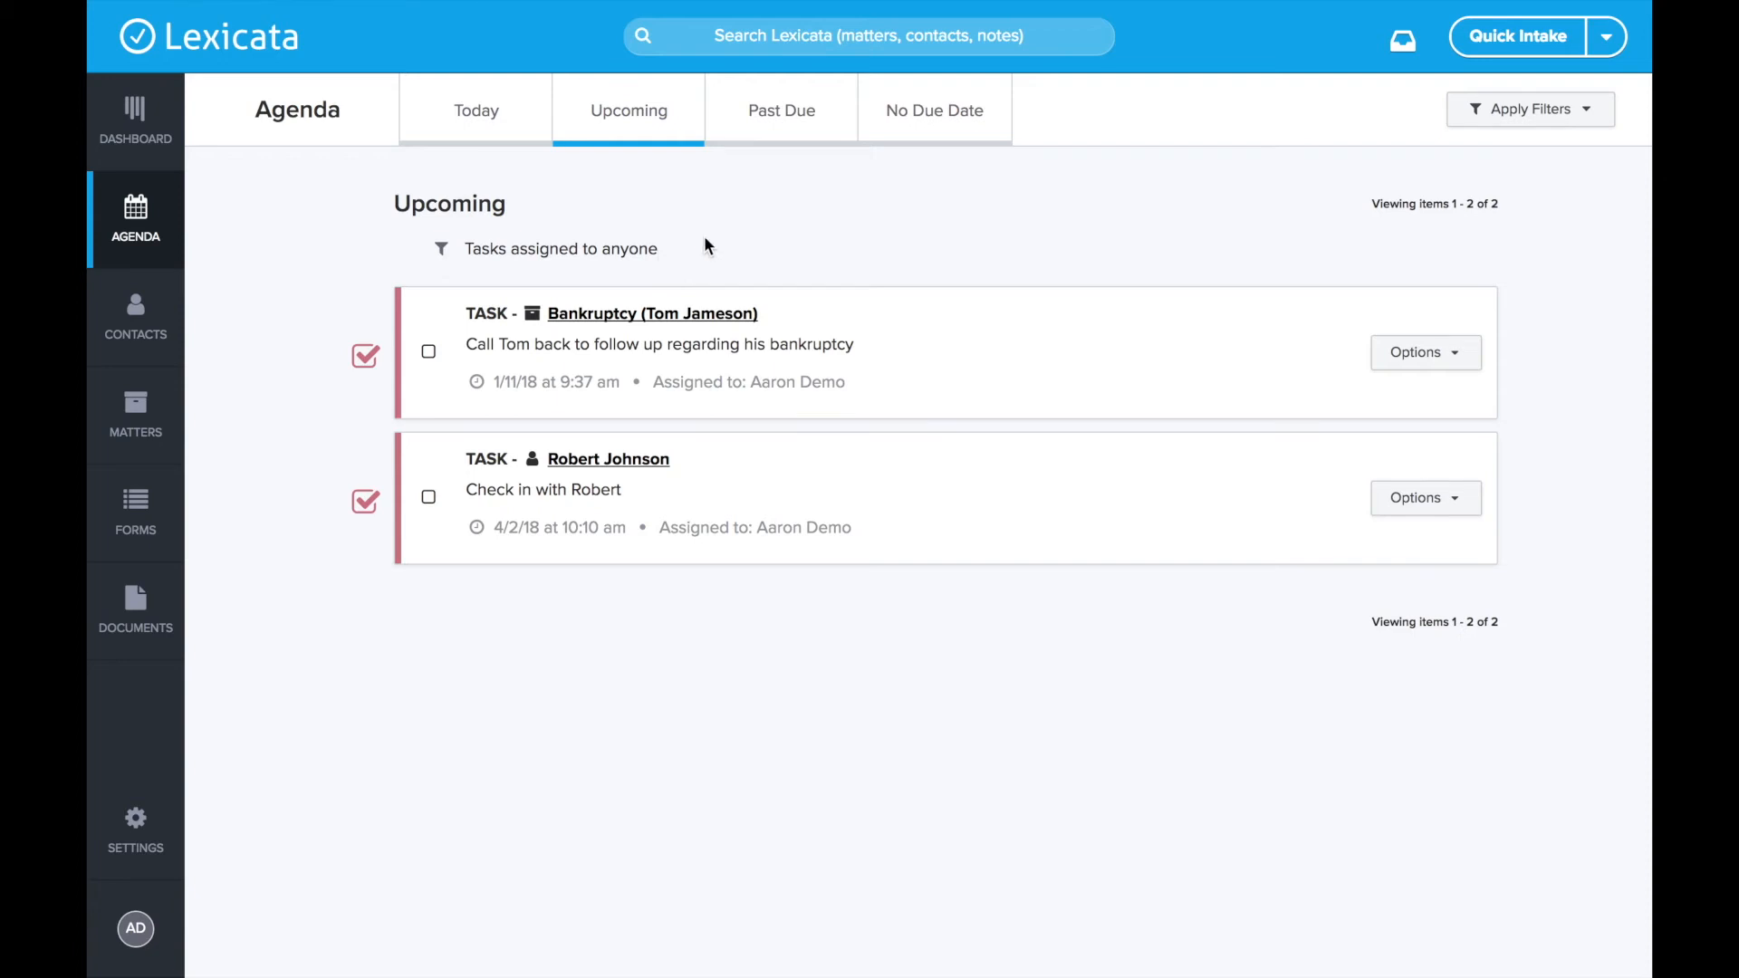
# Open the bankruptcy matter from its agenda task and examine the upcoming and past activities in its timeline.
pyautogui.click(655, 317)
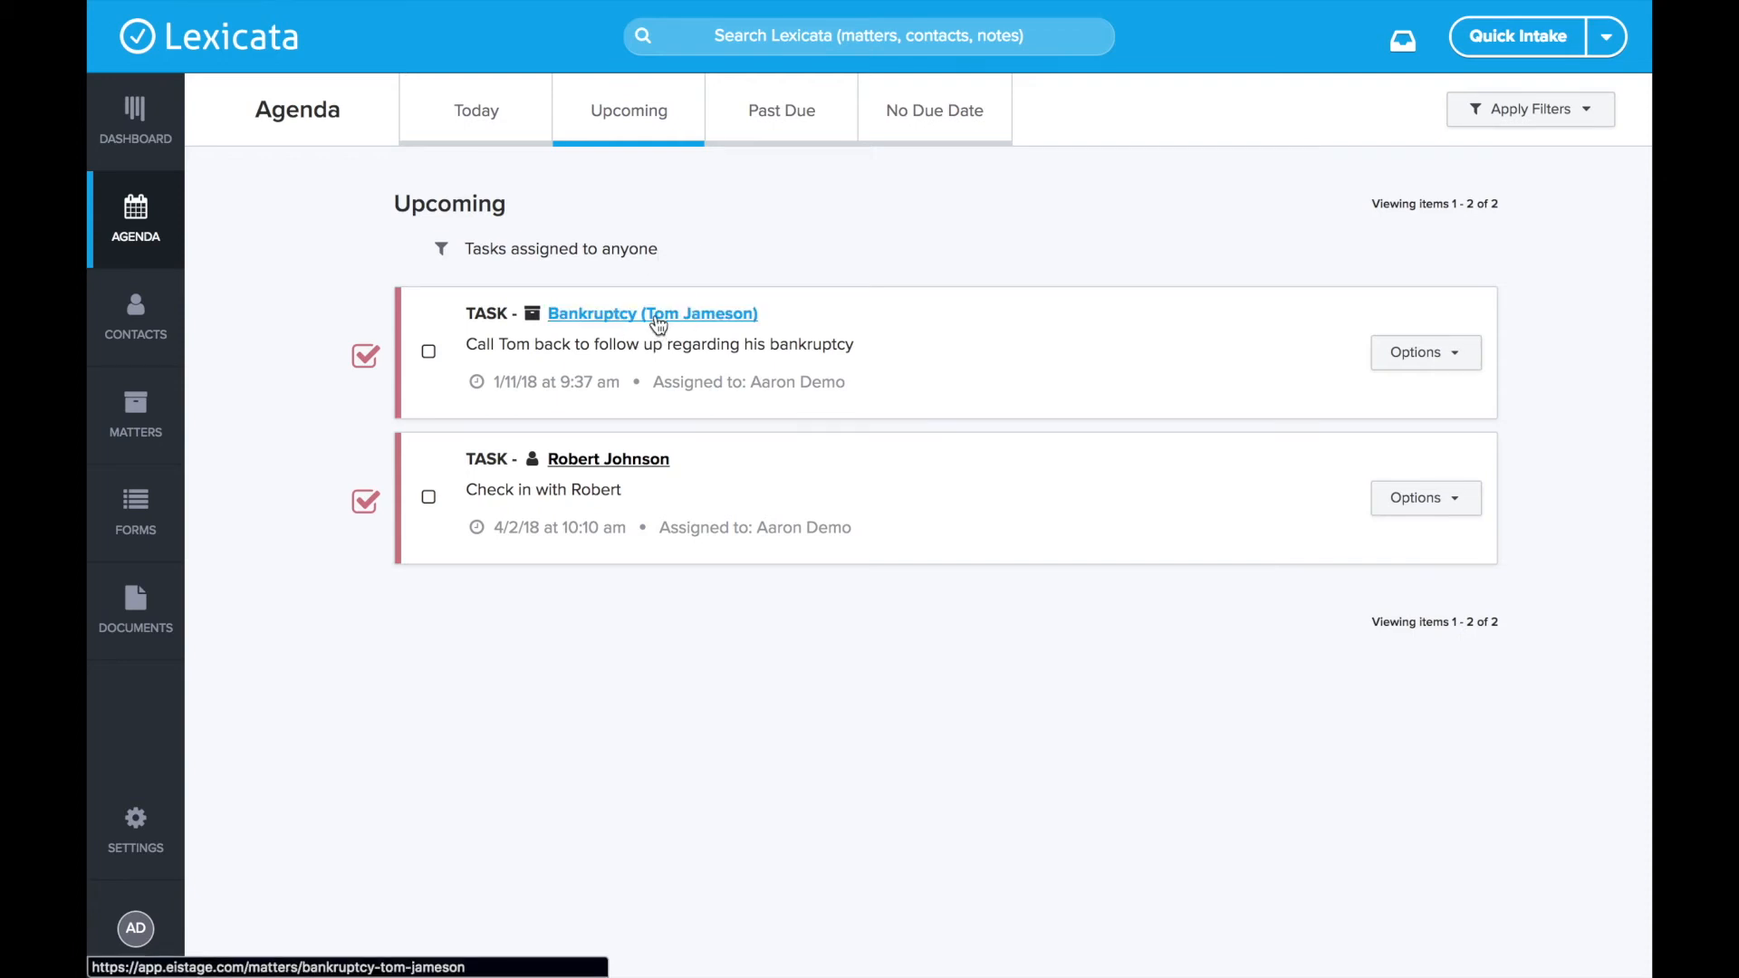
pyautogui.scroll(-1, 1265, 557)
pyautogui.scroll(-3, 1265, 557)
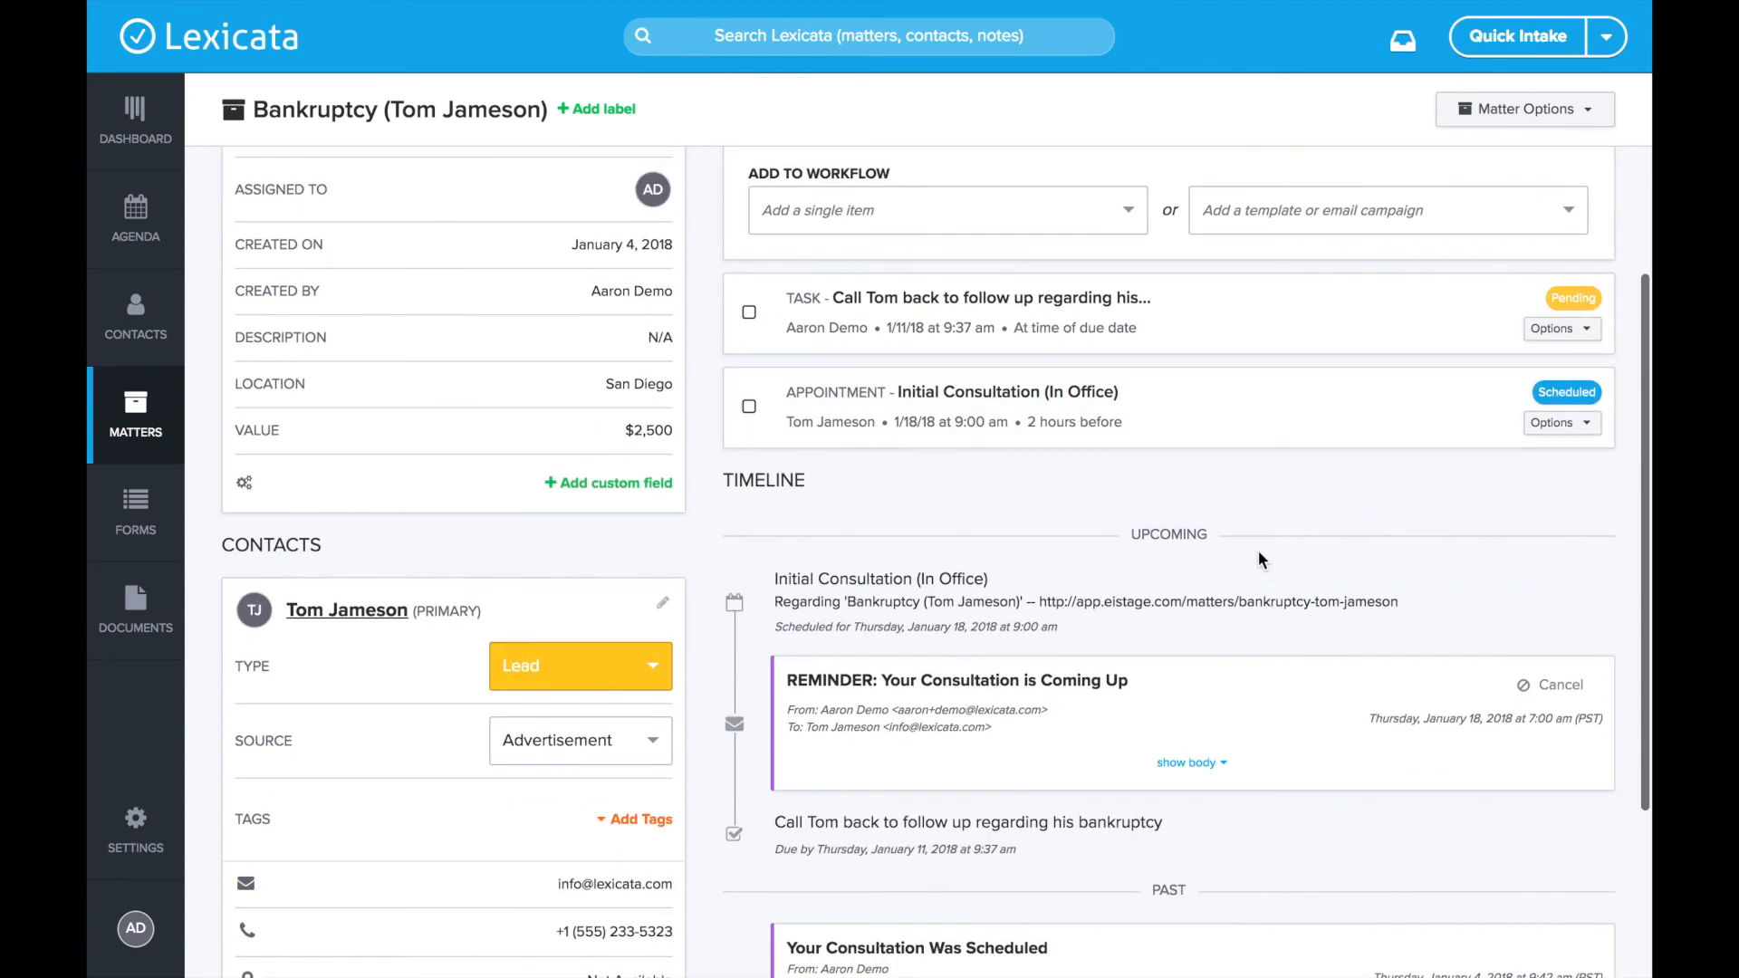
pyautogui.scroll(-1, 1211, 509)
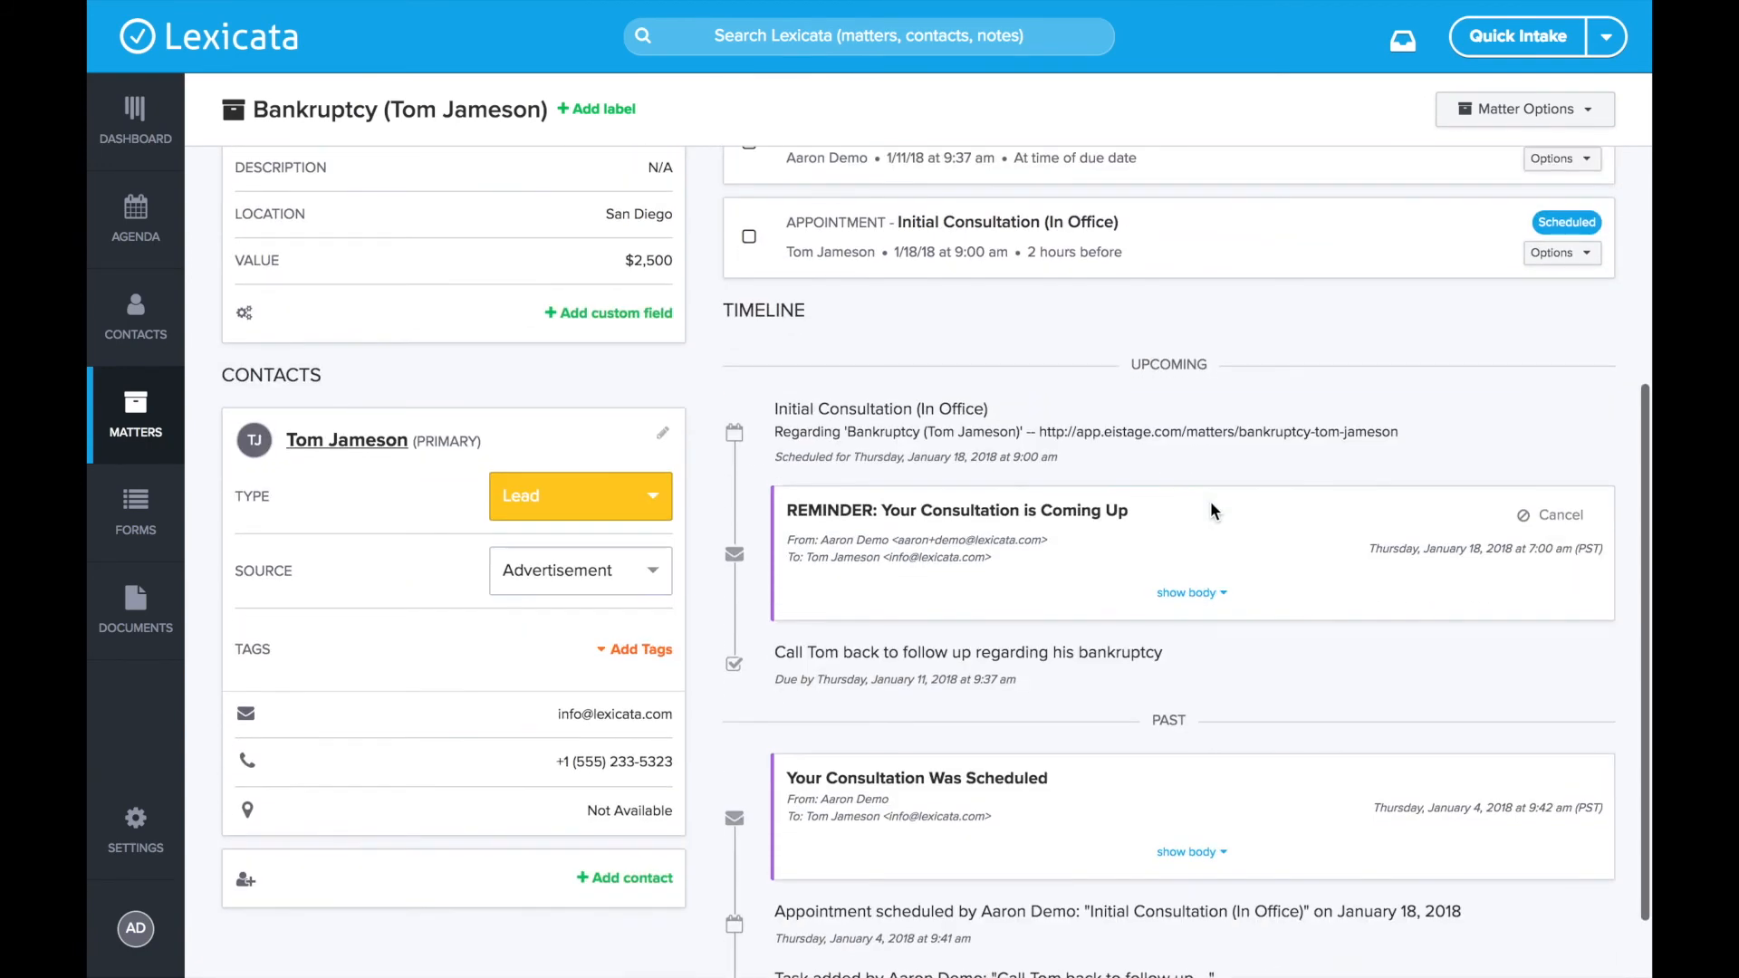
pyautogui.moveTo(793, 510); pyautogui.dragTo(1133, 504)
pyautogui.click(1155, 514)
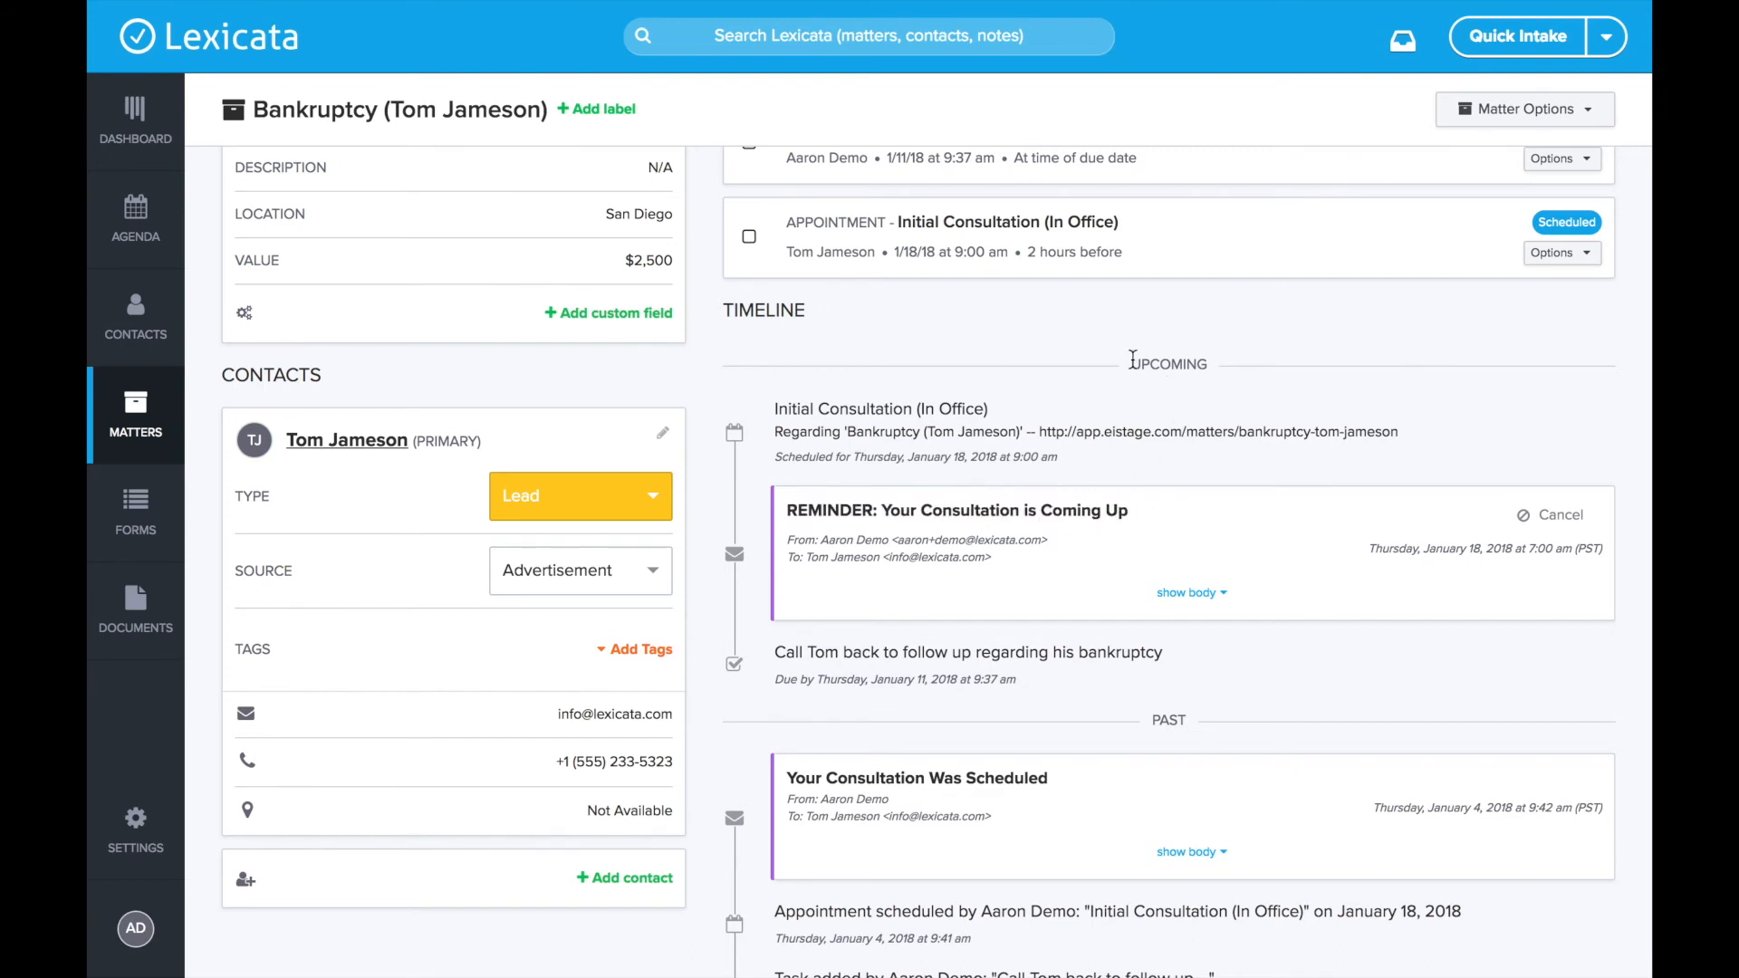
pyautogui.doubleClick(1177, 363)
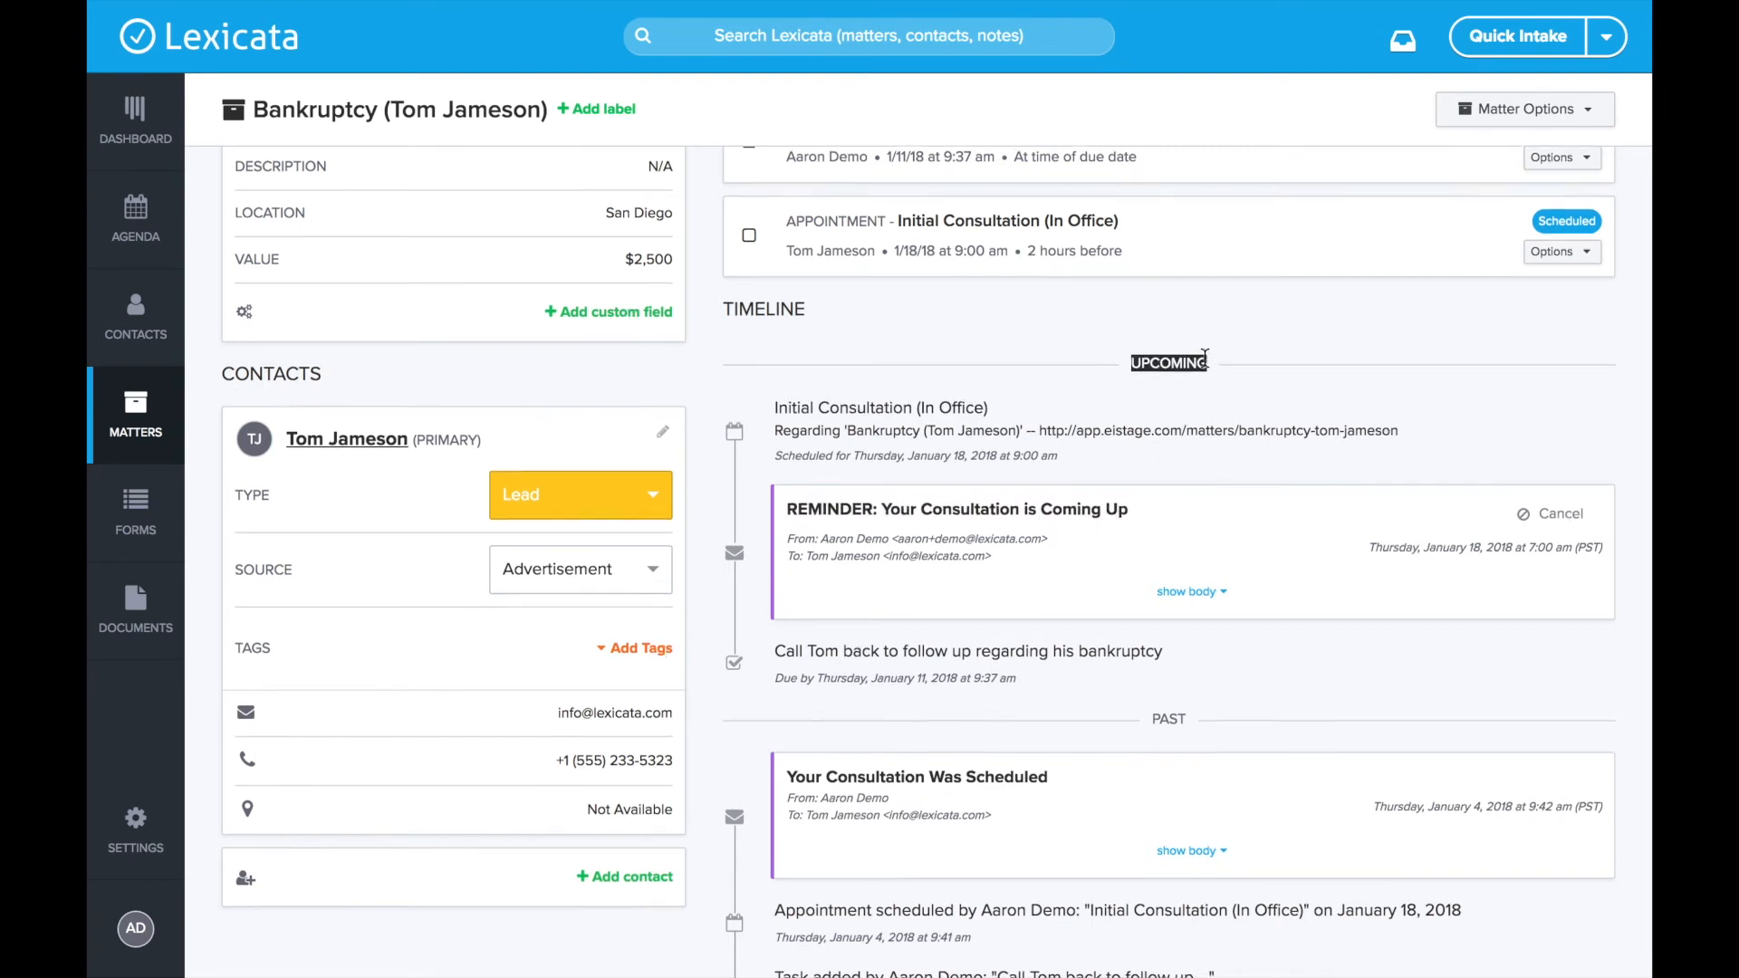
pyautogui.scroll(-1, 1178, 362)
pyautogui.click(1140, 367)
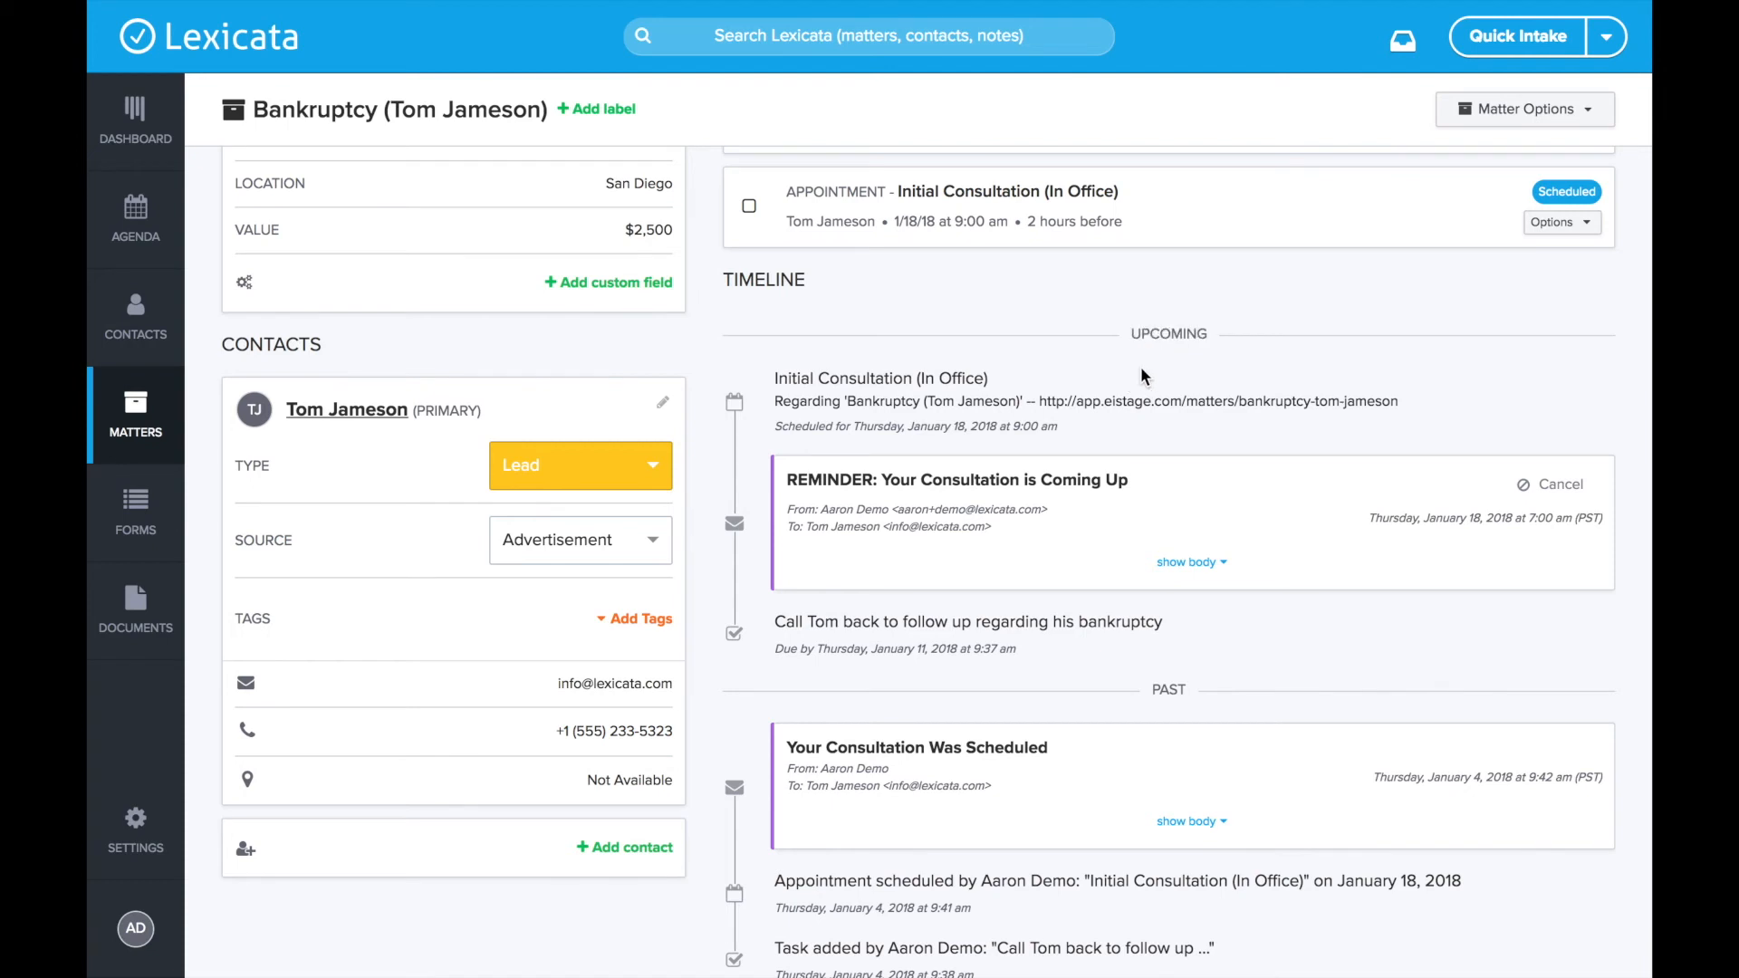
pyautogui.scroll(-2, 920, 359)
pyautogui.moveTo(776, 326); pyautogui.dragTo(1003, 353)
pyautogui.click(829, 434)
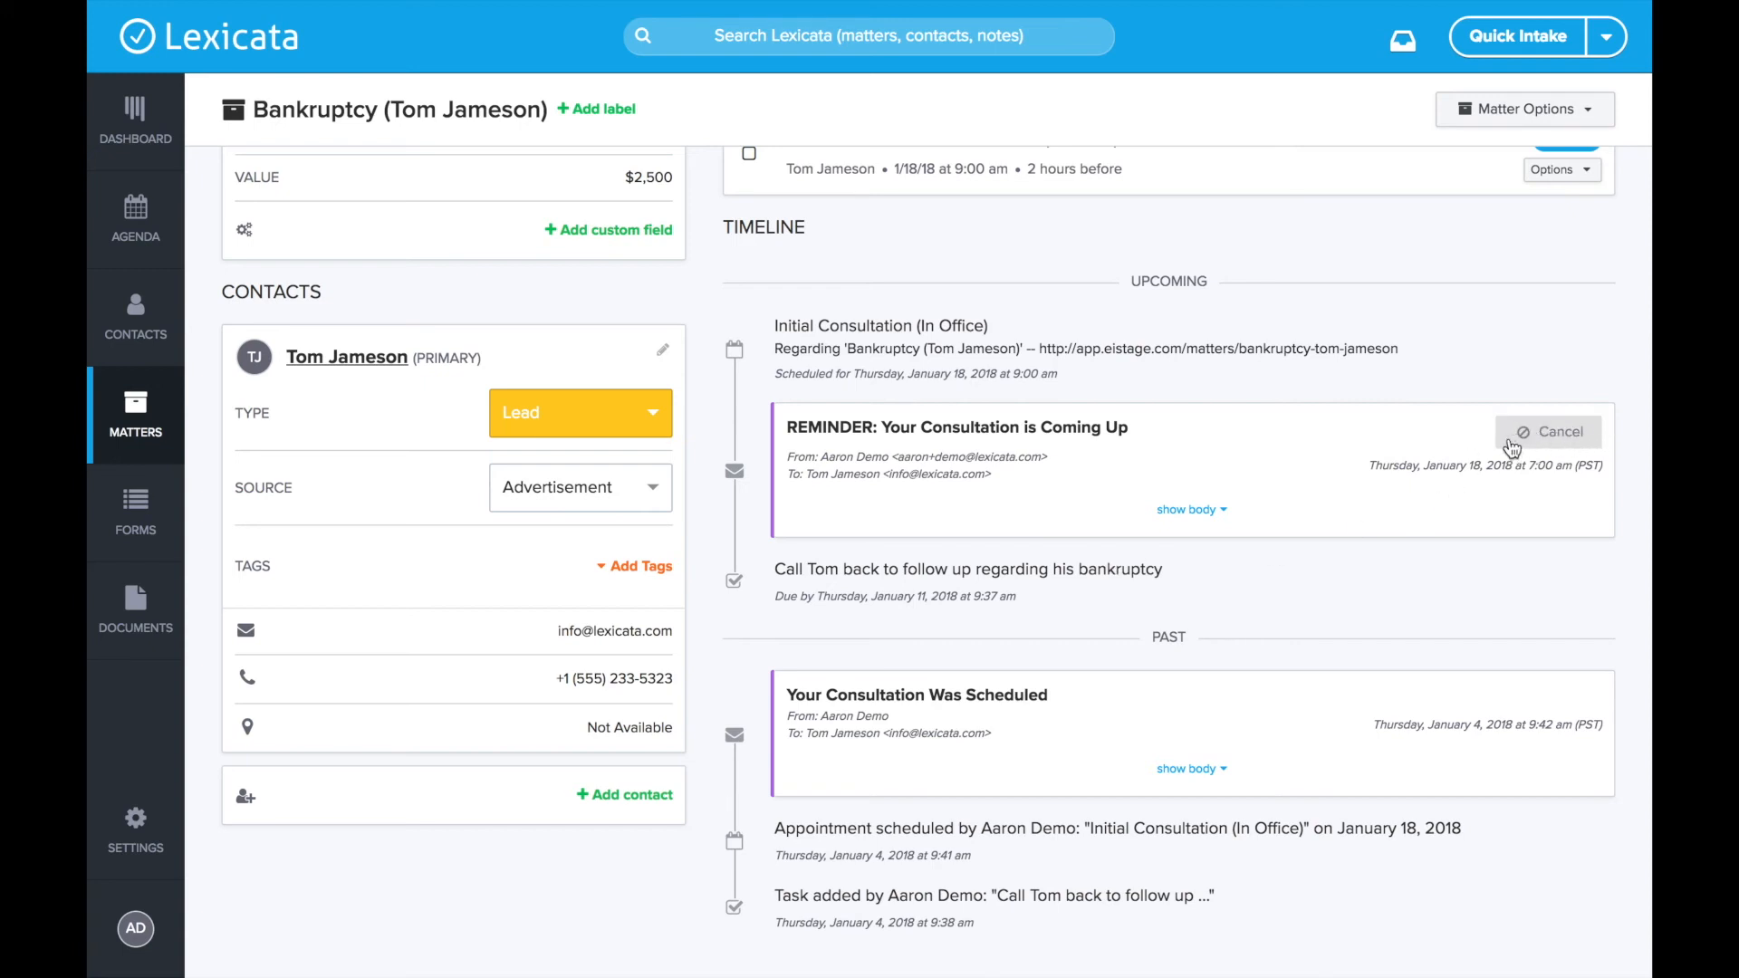
# Mark the follow-up call task in the matter's workflow as complete.
pyautogui.scroll(5, 1325, 605)
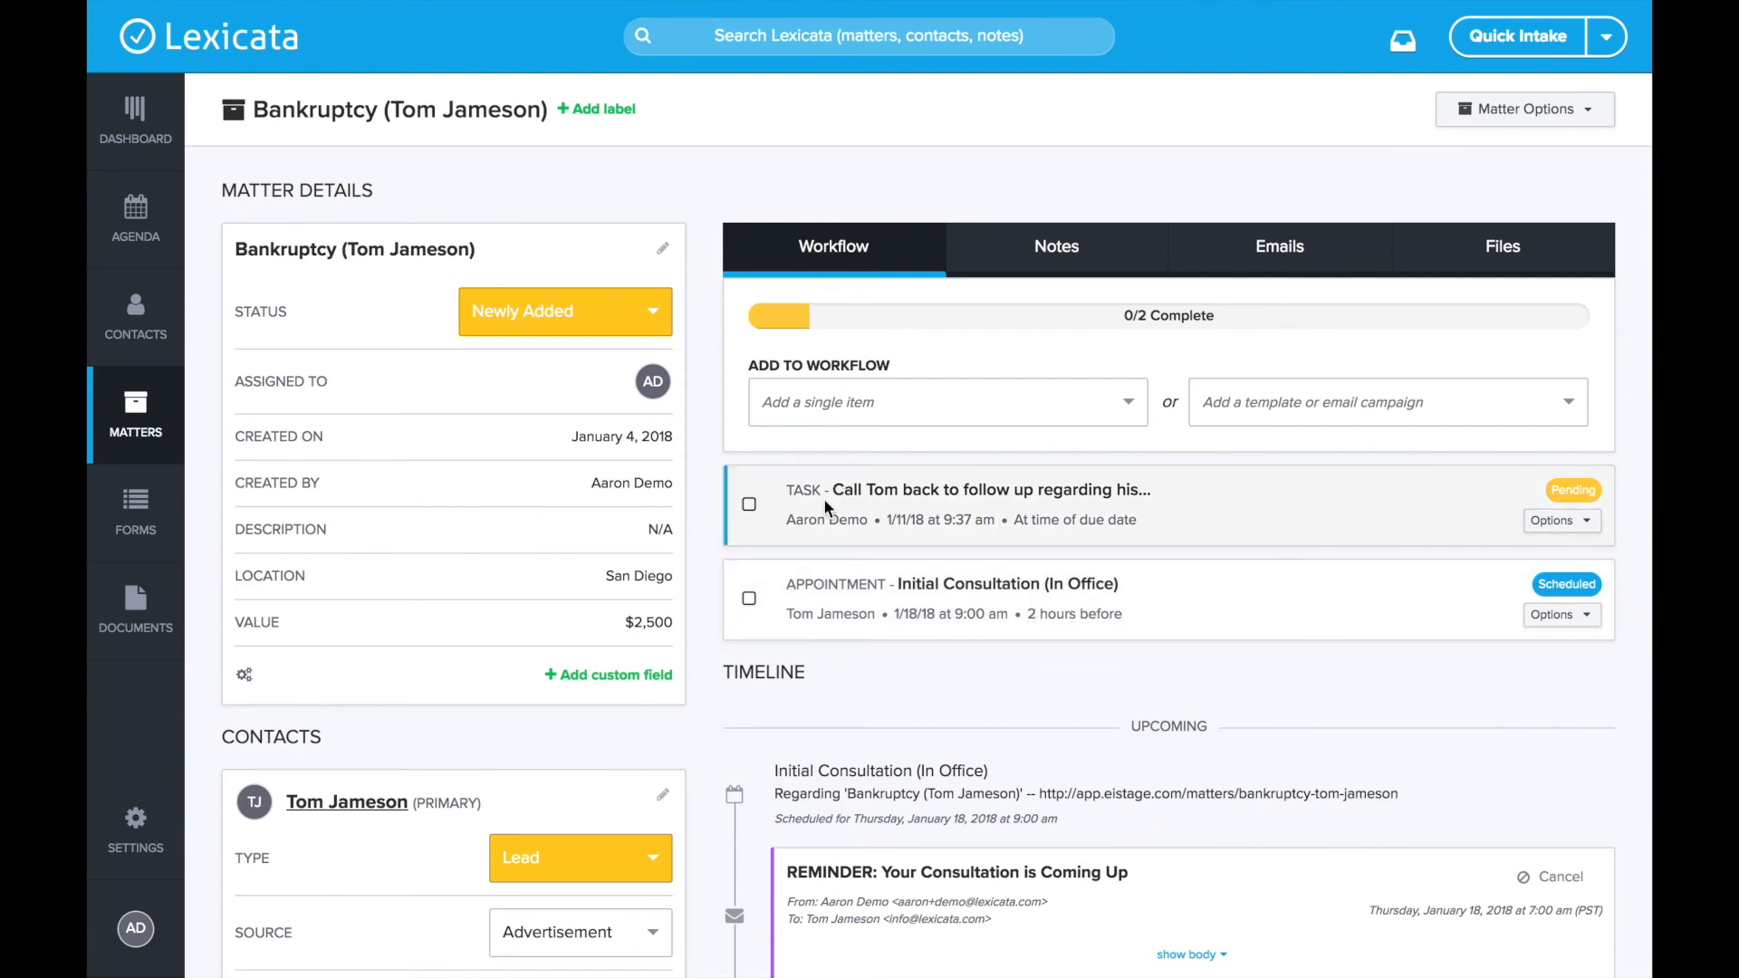
pyautogui.click(750, 507)
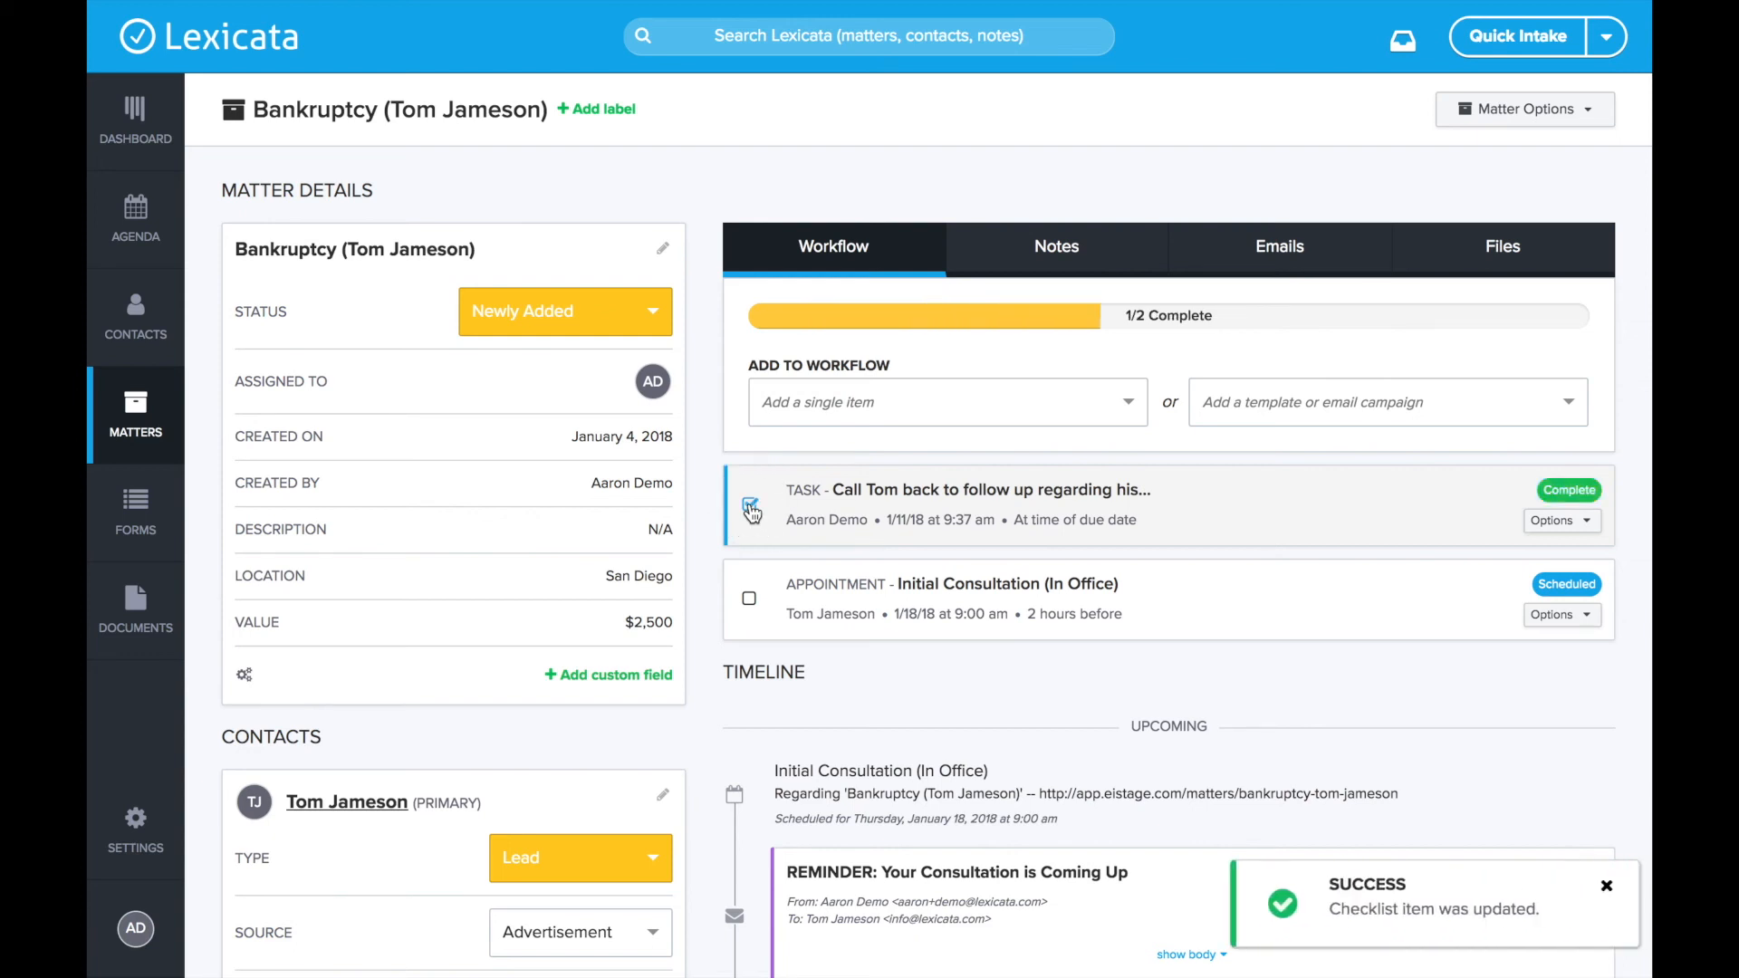